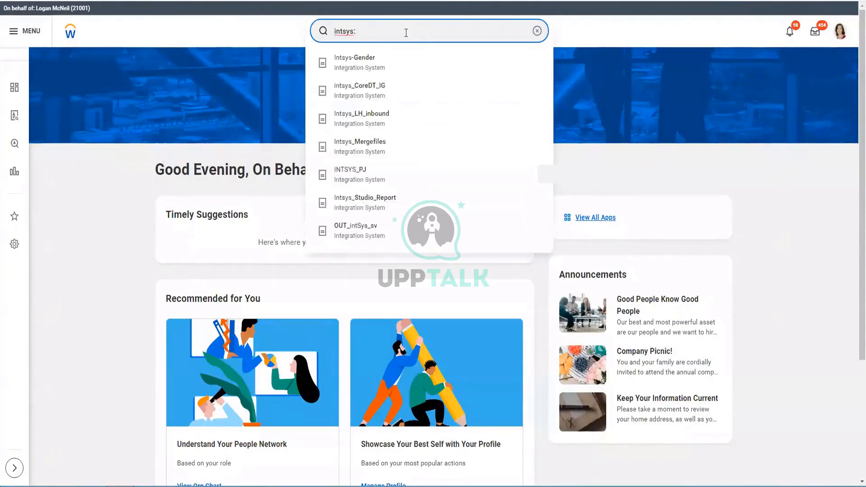
Open INTSYS_CF-CCW - Test Integration System from a 'CF' search, and open File Explorer alongside it.
text(CF)
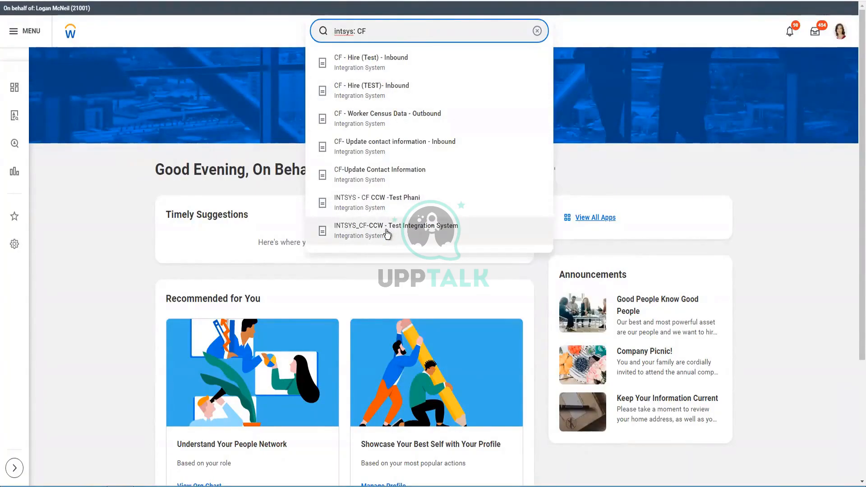
click(445, 243)
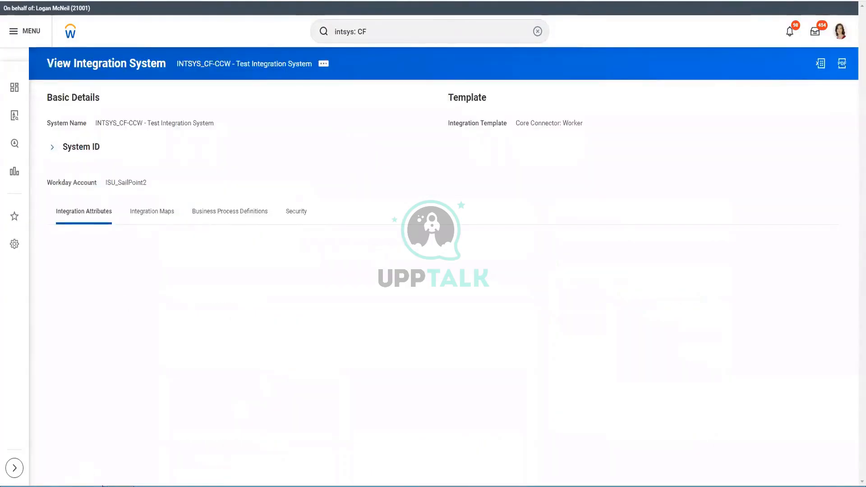
key(super+e)
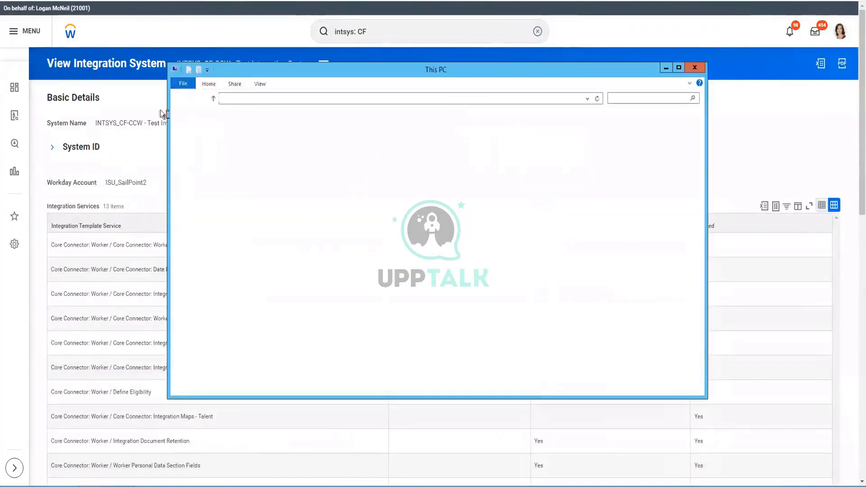
Open the CF_CCW-Version24 (14) XML output from the Downloads folder in the browser.
click(212, 139)
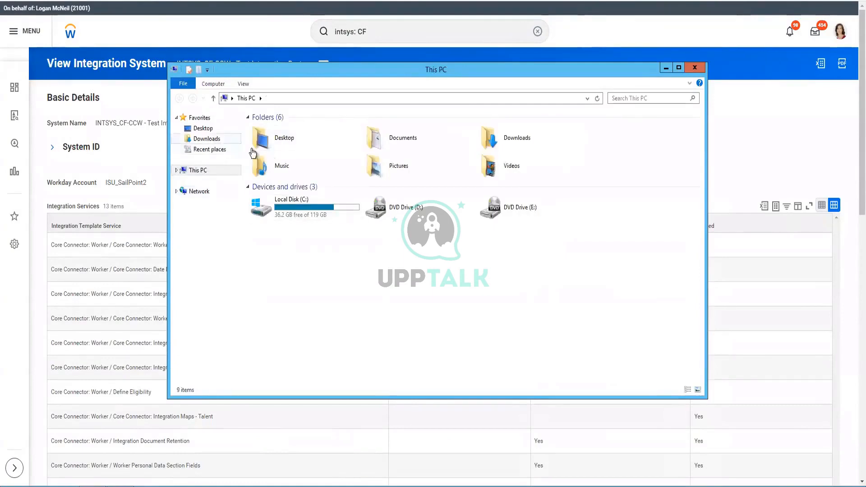
double_click(290, 129)
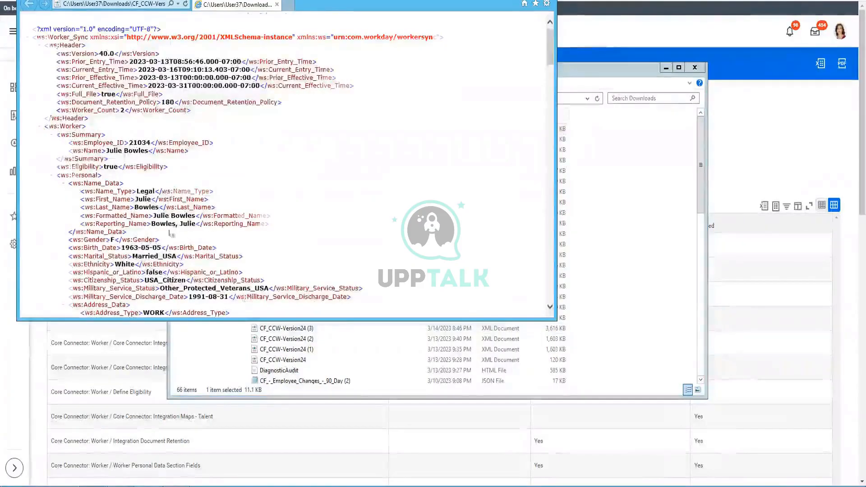
Scroll to the first worker's personal data in the XML, highlighting Married_USA and the Gender value F.
scroll(163, 194, down, 2)
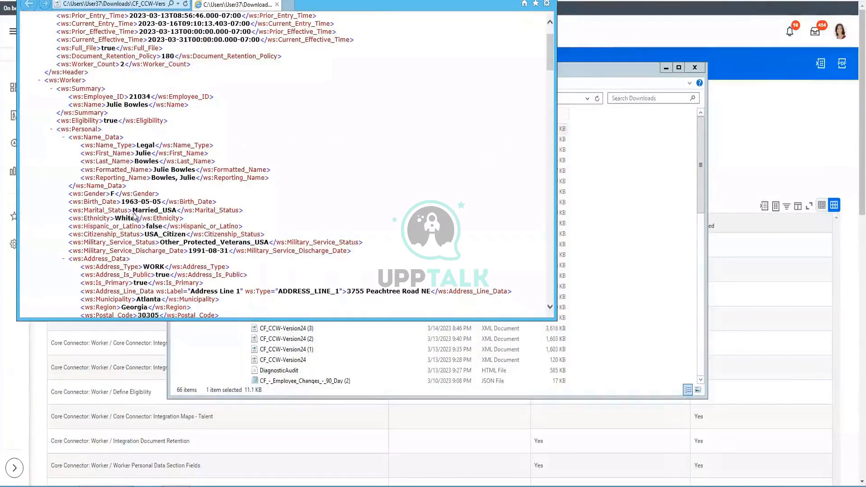
double_click(175, 211)
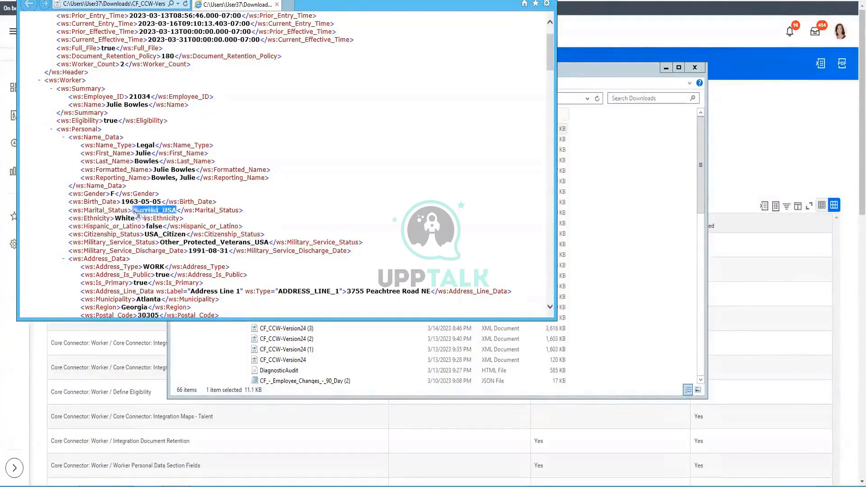
click(109, 199)
drag(106, 195, 131, 195)
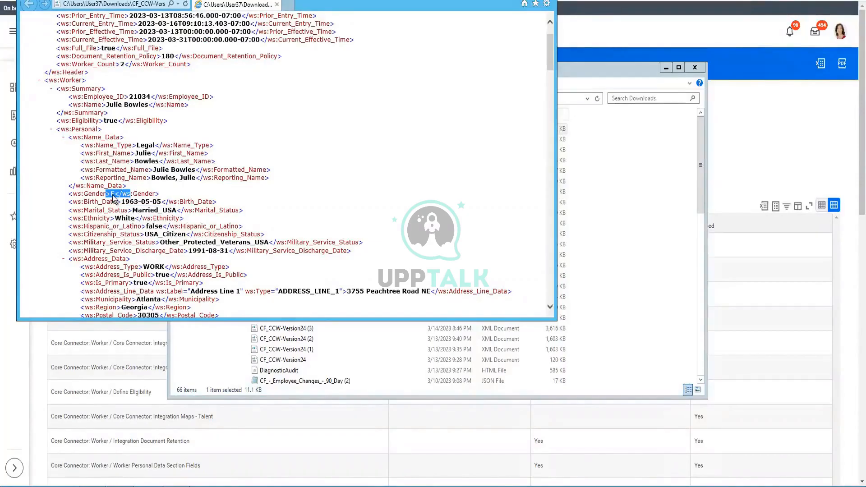
Switch from the XML output back to the Workday window.
click(243, 485)
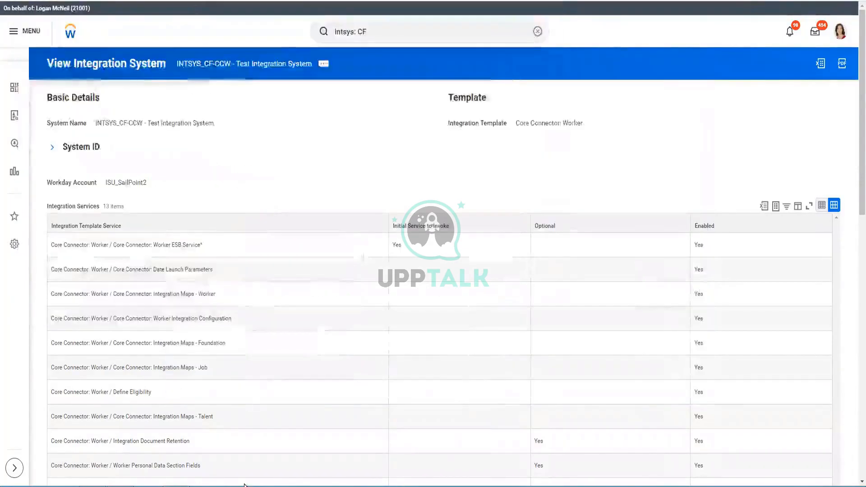
click(244, 482)
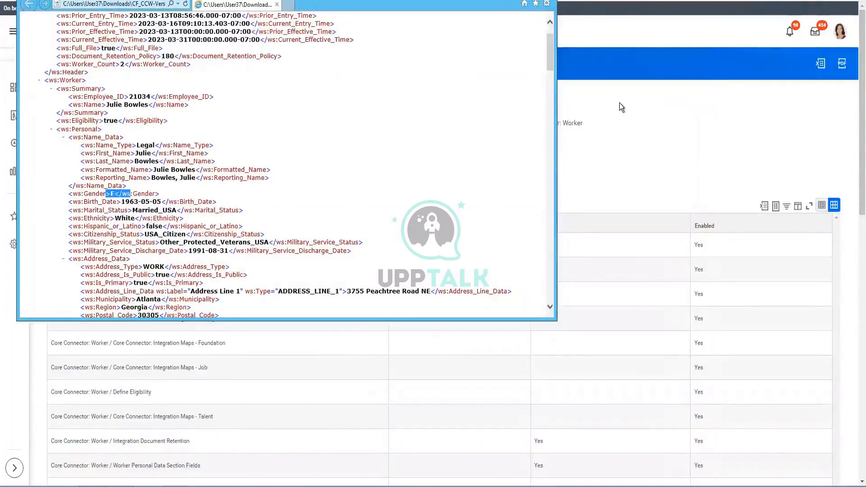
click(566, 39)
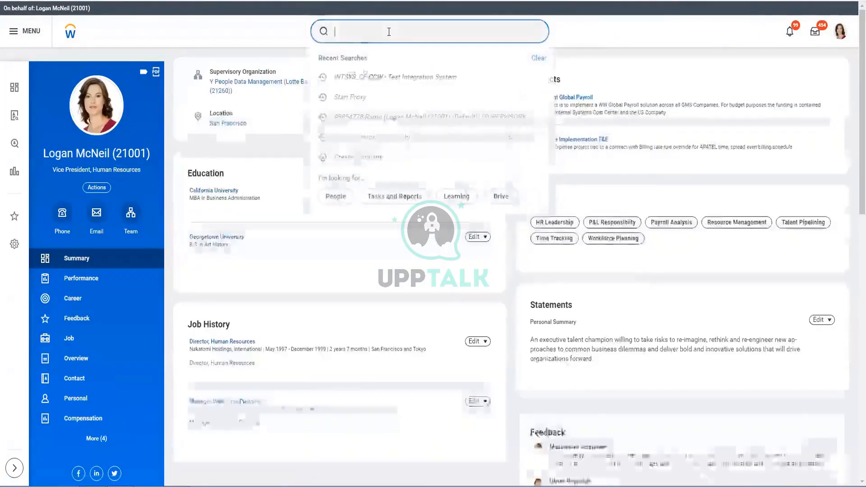
Search for the XML's worker by name and open their profile.
click(388, 31)
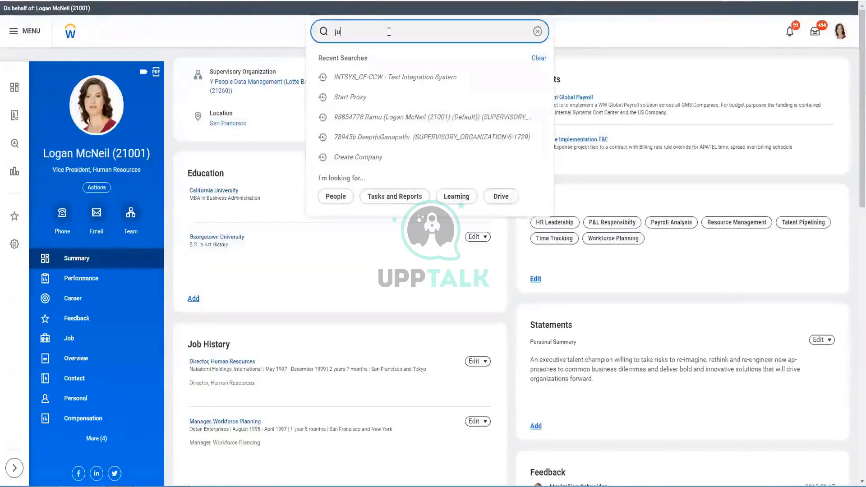
click(384, 65)
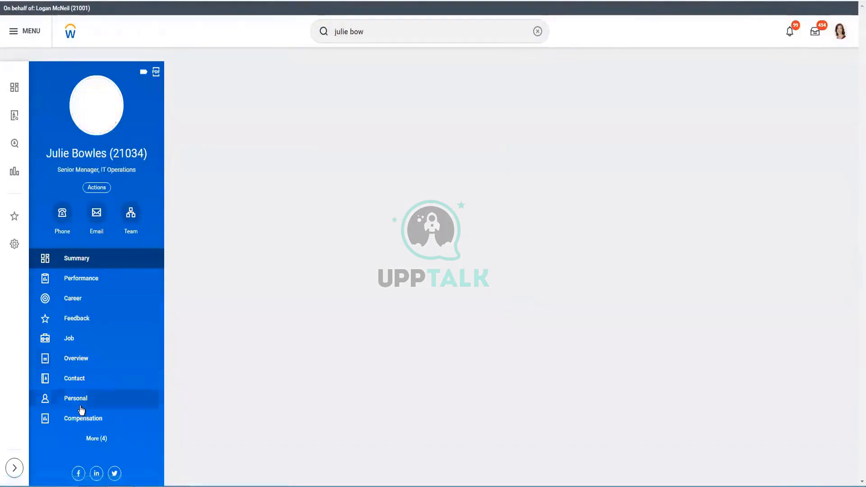
On the Personal tab, view the Integration IDs for the Female gender value.
click(84, 399)
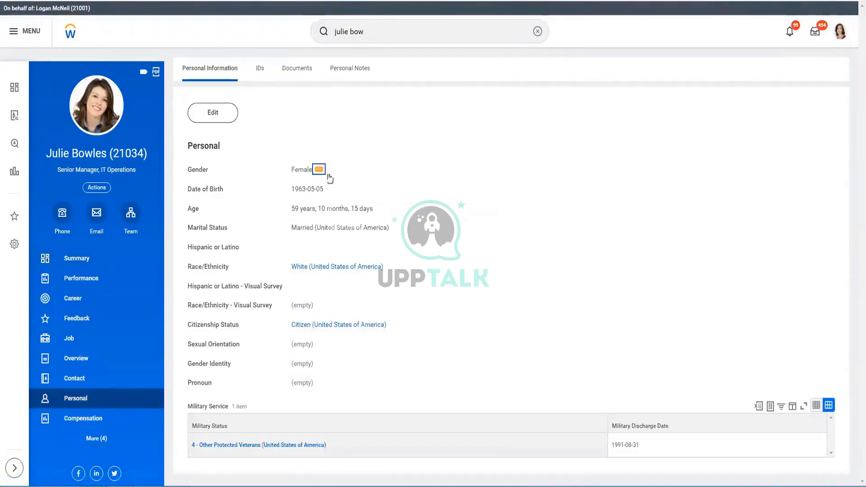
click(319, 171)
mouse_move(379, 218)
click(426, 218)
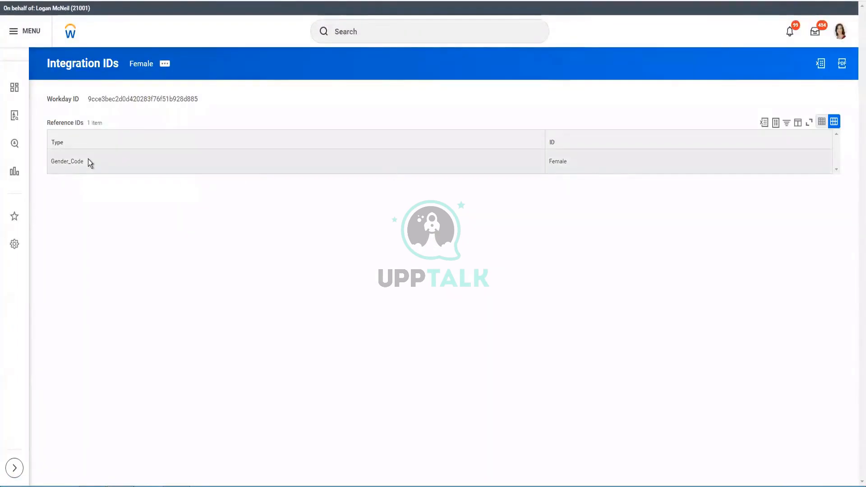
Compare the Female Gender_Code ID with the XML Gender line's F, then go back to the integration system.
double_click(564, 161)
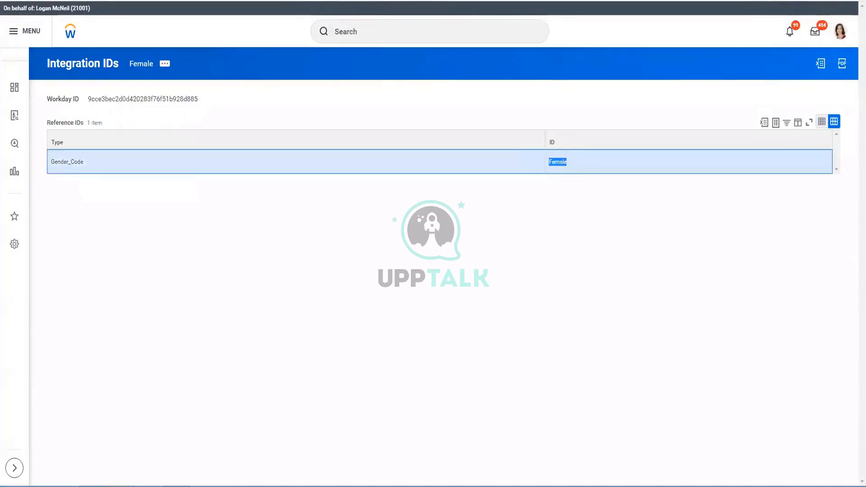
click(186, 486)
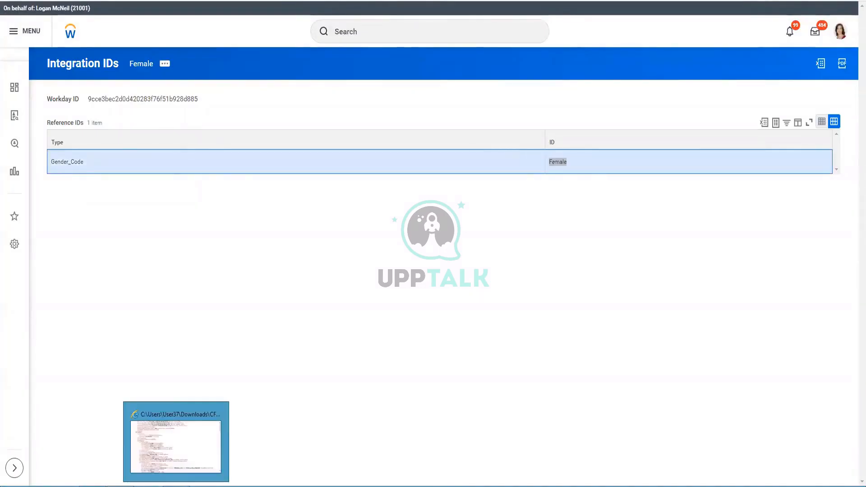
click(176, 440)
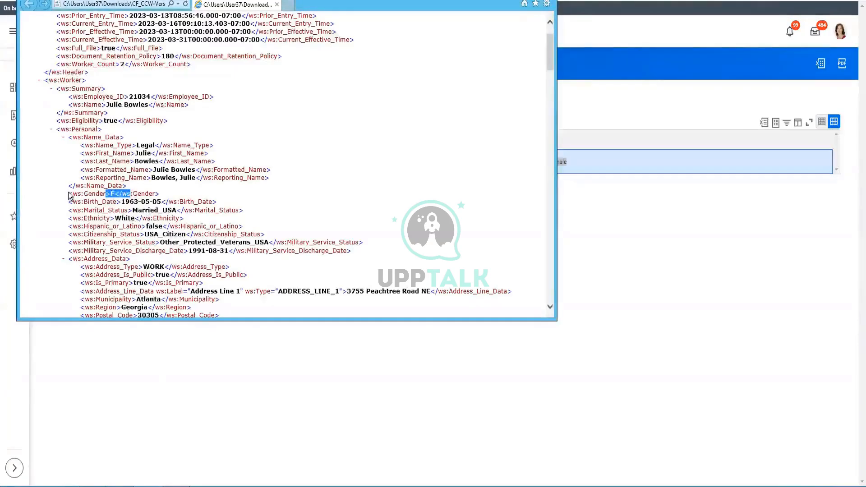
drag(68, 193, 154, 195)
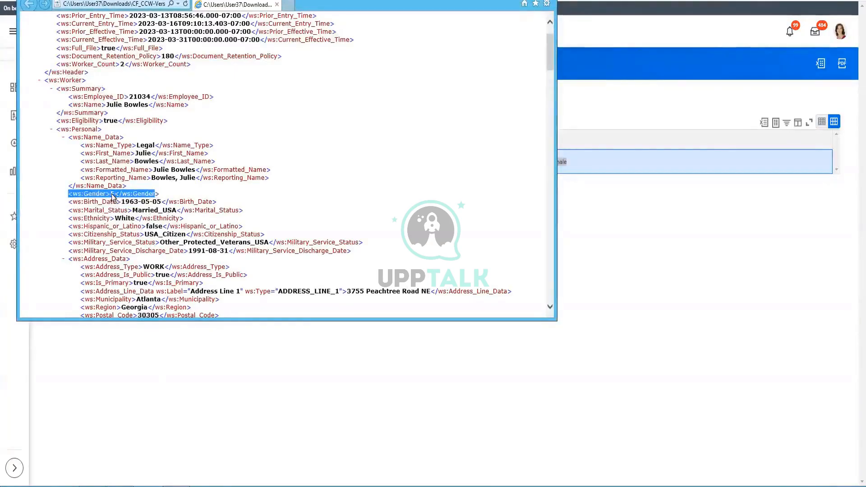
click(583, 251)
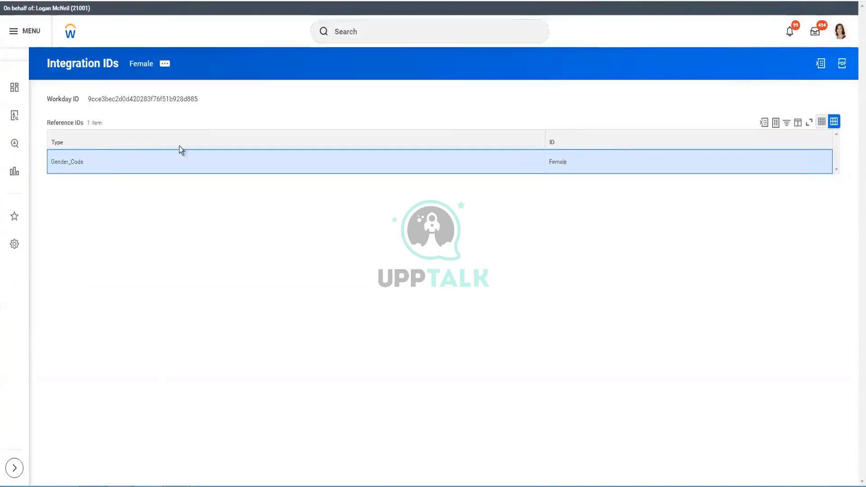
key(alt+Left)
Scroll to the Integration Maps and highlight the Gender map's external value F for Female.
scroll(200, 284, down, 5)
scroll(199, 284, down, 3)
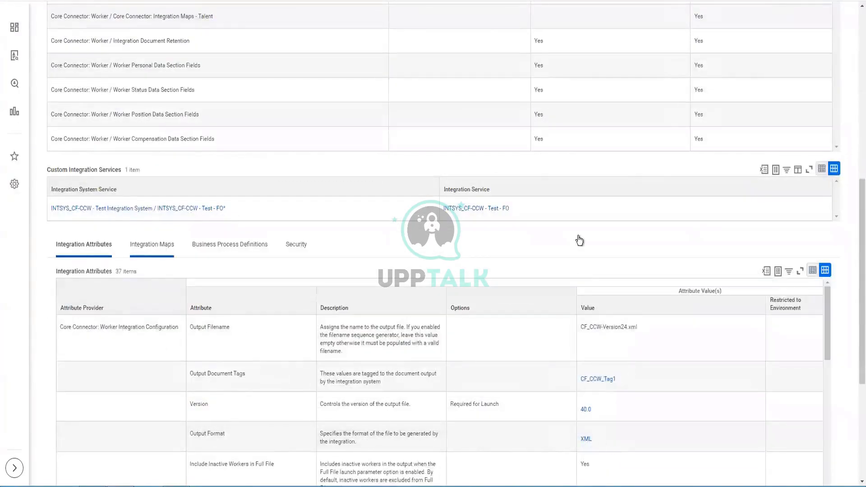
scroll(577, 235, down, 3)
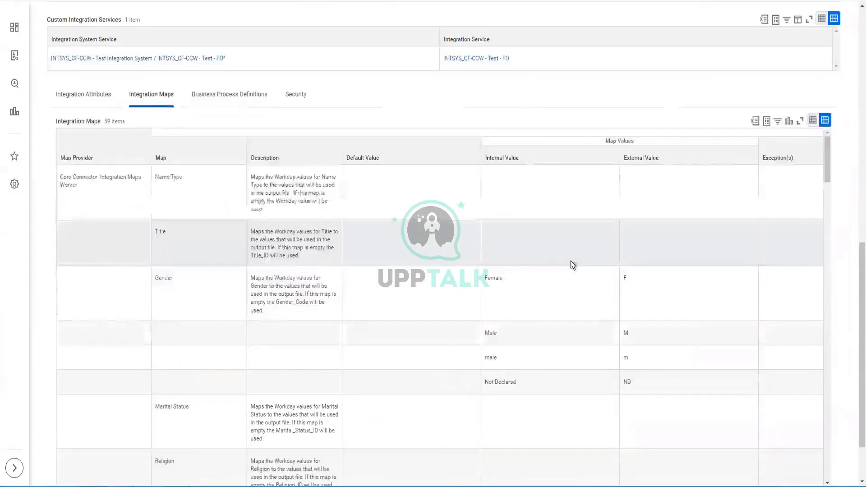
click(475, 278)
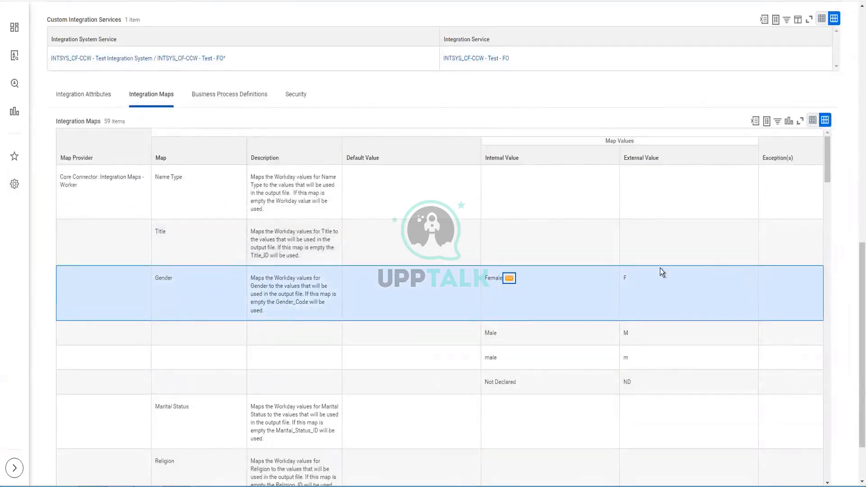
double_click(624, 279)
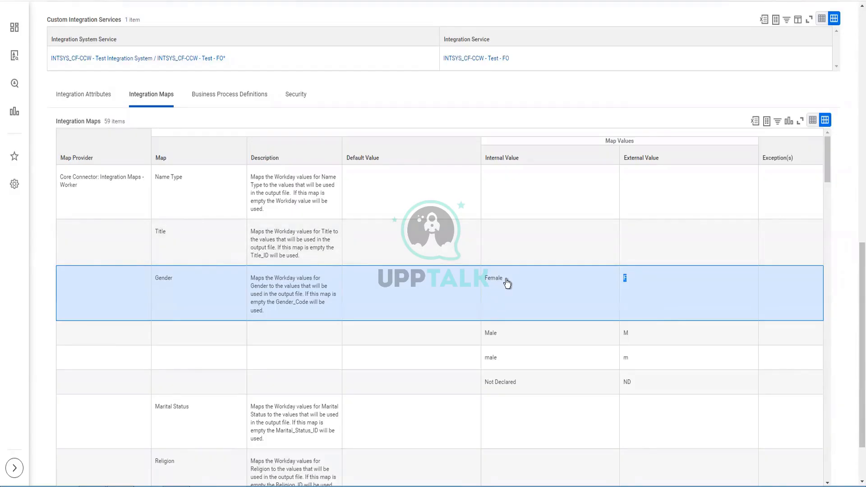
mouse_move(507, 283)
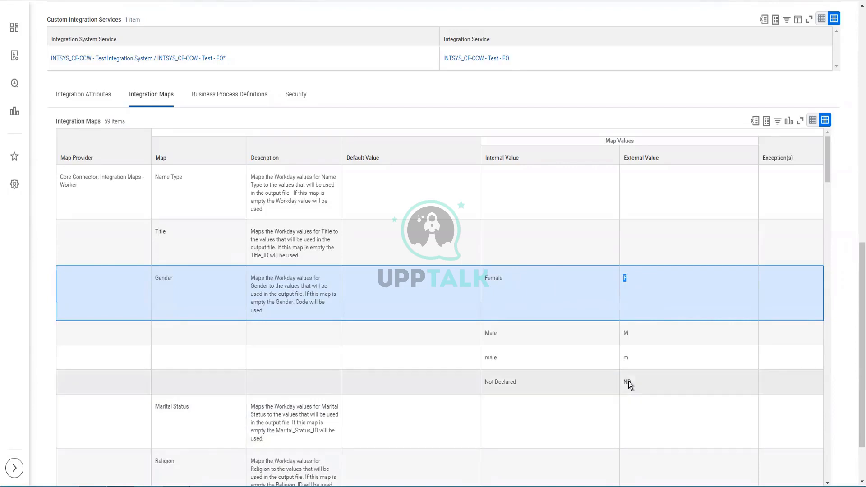
click(629, 380)
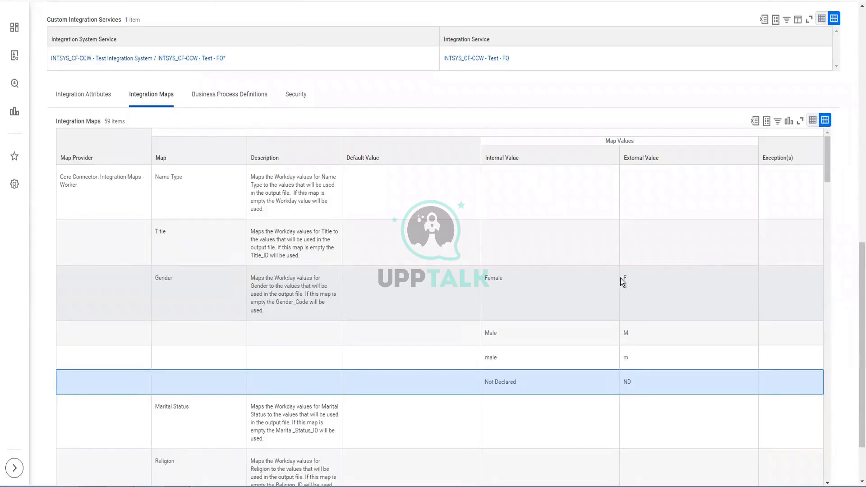
drag(621, 278, 645, 277)
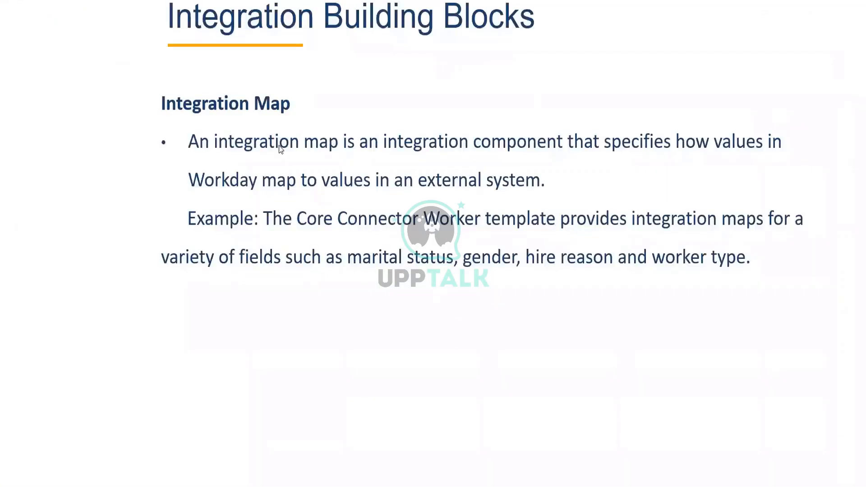
Advance from the Integration Map slide to the Transaction Log slide.
click(248, 153)
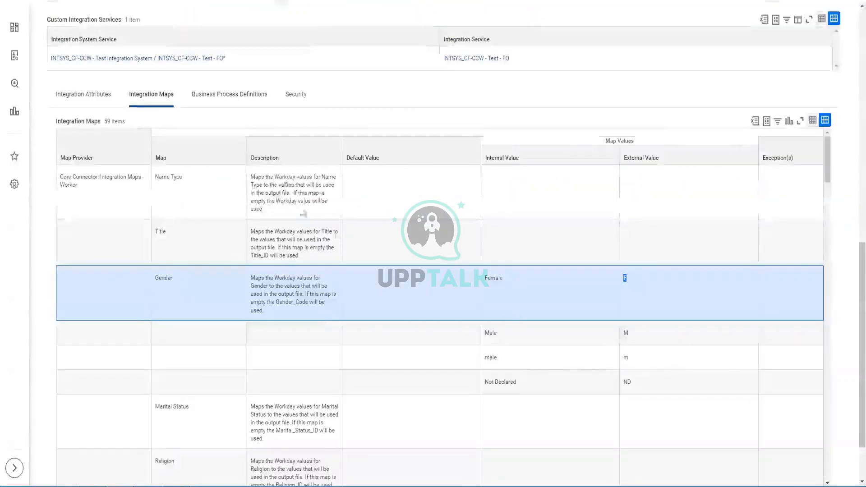
Scroll the integration system page and open its Related Actions menu.
scroll(265, 133, up, 5)
scroll(269, 131, up, 4)
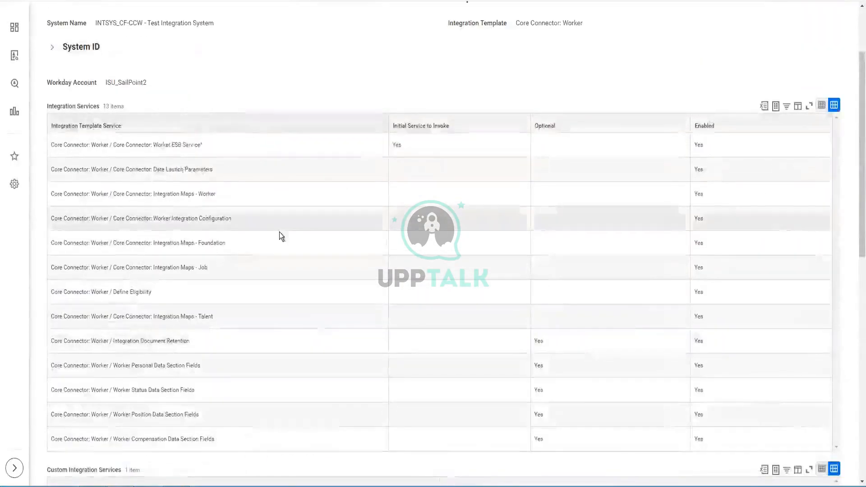
scroll(279, 231, down, 1)
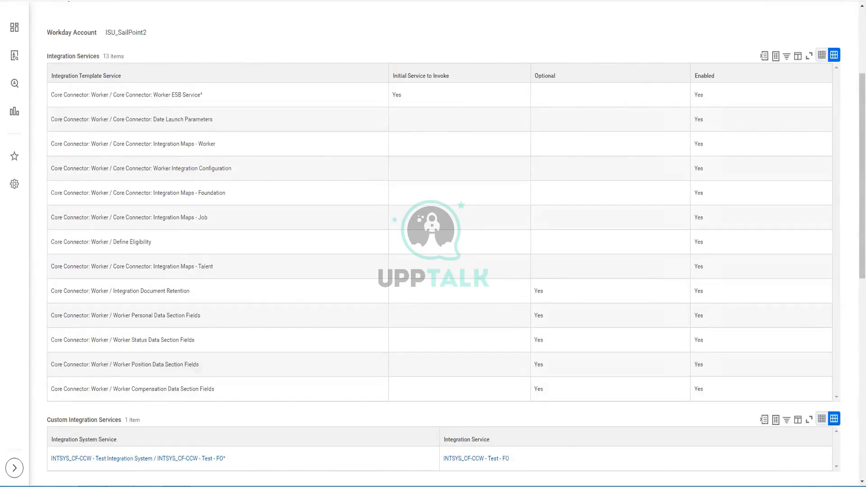
scroll(231, 24, up, 3)
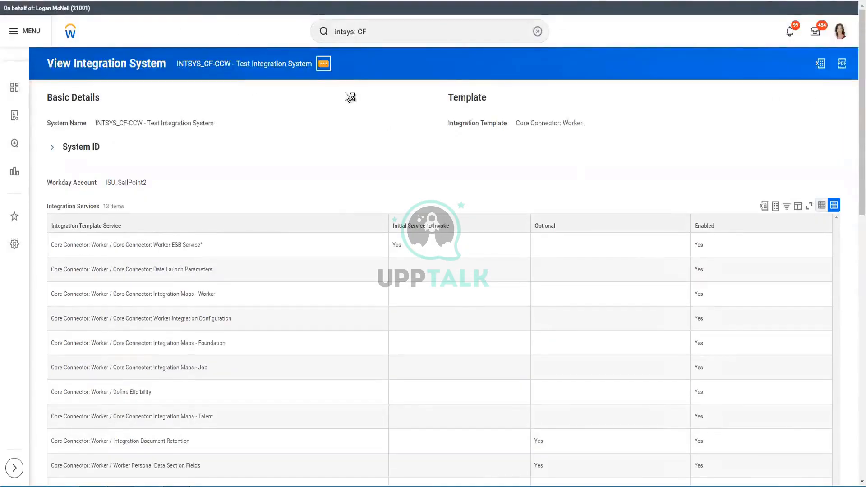
click(324, 64)
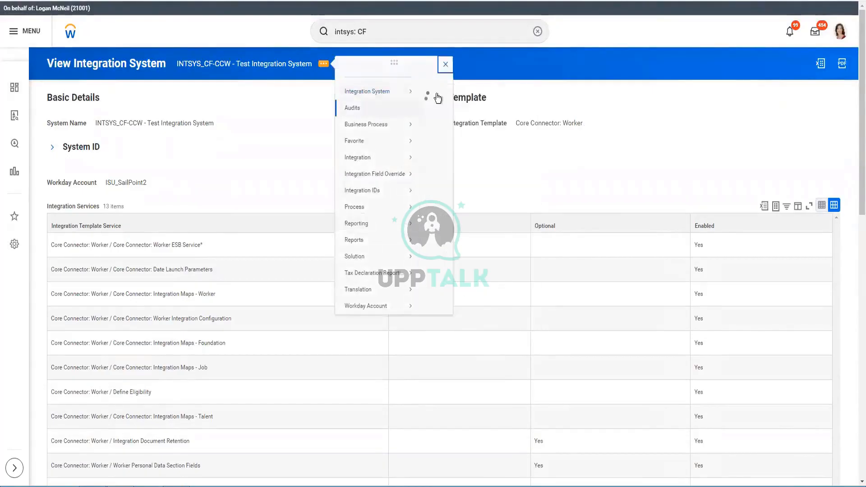
mouse_move(402, 90)
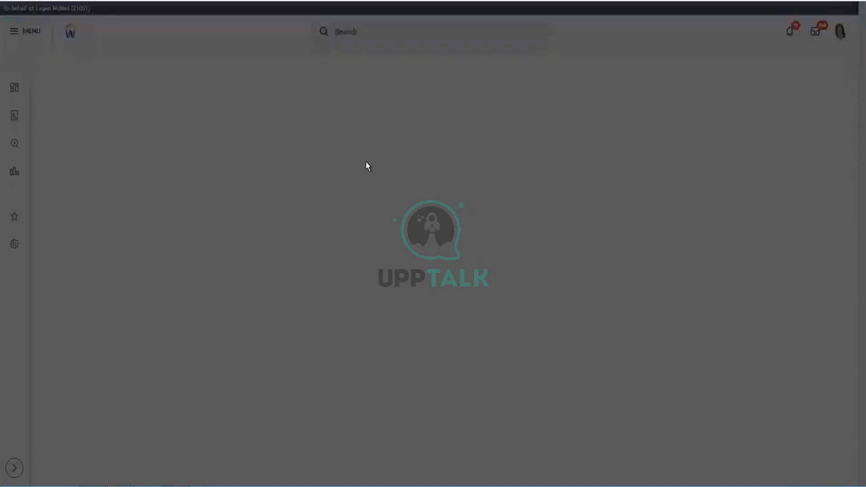
List the system's integration events and open the 9:10:13 a.m. event's details.
click(321, 275)
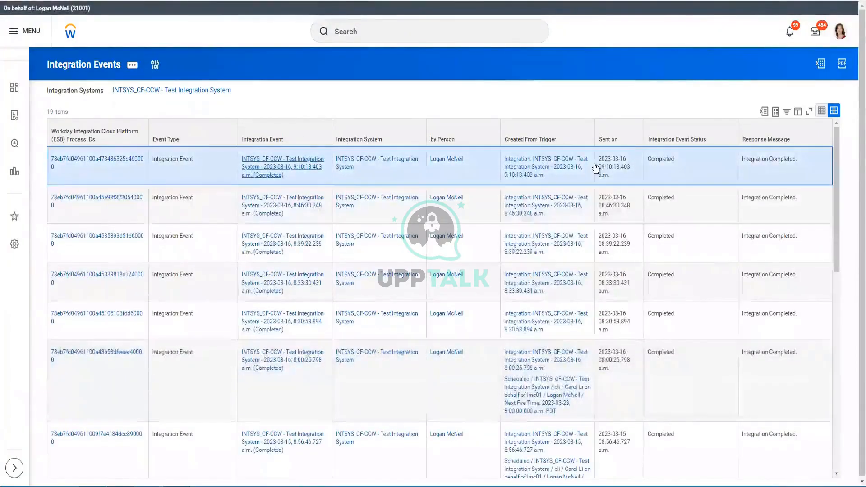
click(315, 165)
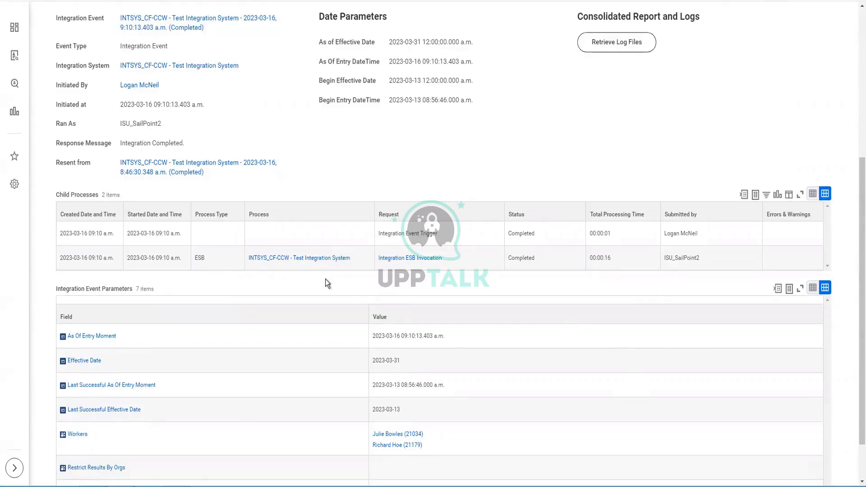
scroll(475, 363, up, 5)
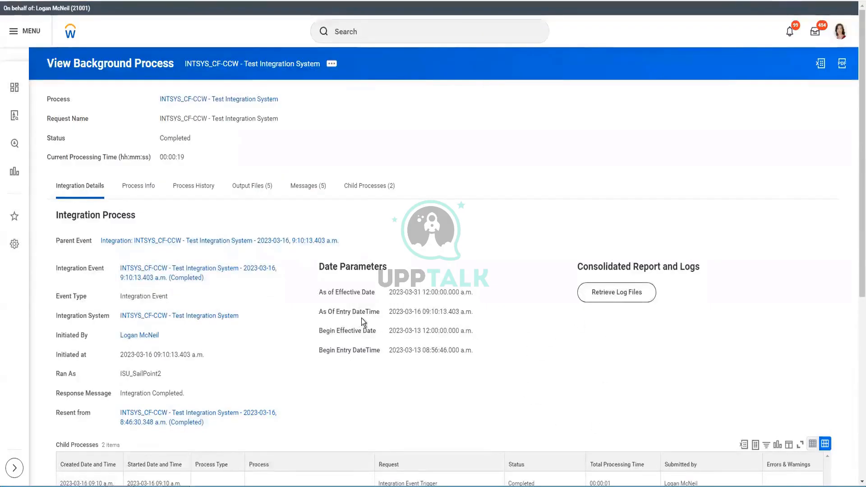
drag(572, 267, 718, 272)
click(692, 315)
Retrieve the event's consolidated report and log files, confirming the request.
click(607, 298)
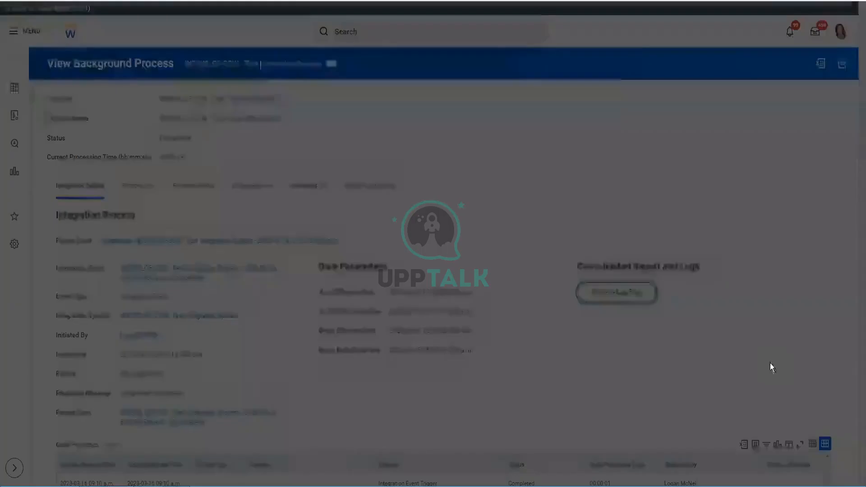
click(351, 149)
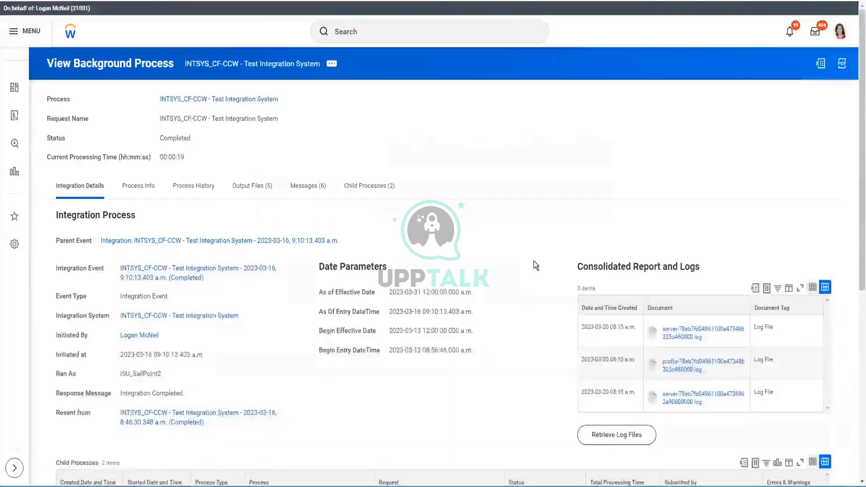
scroll(810, 421, down, 1)
scroll(810, 420, down, 1)
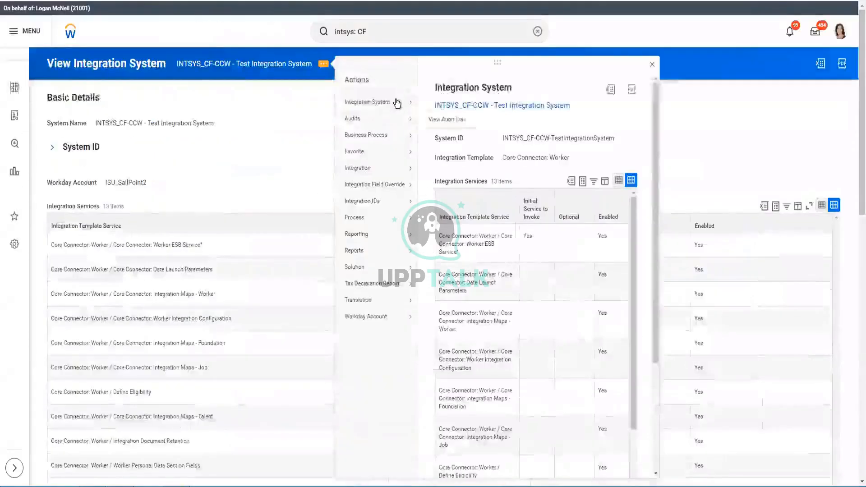
mouse_move(396, 103)
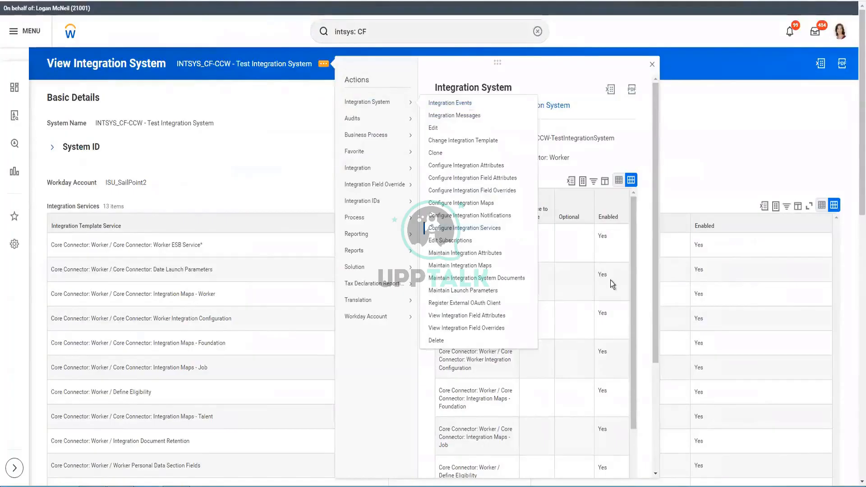
In Configure Integration Services, enable Worker Transaction Log Data Section Fields and save.
click(241, 210)
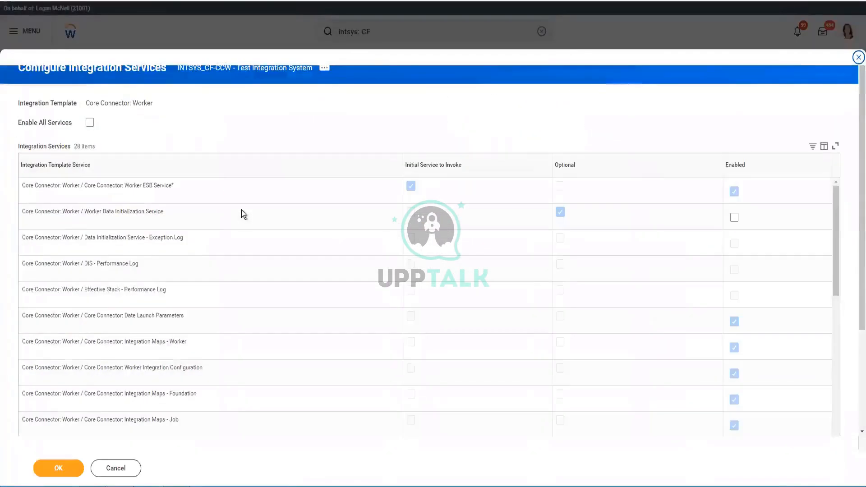
scroll(242, 209, down, 10)
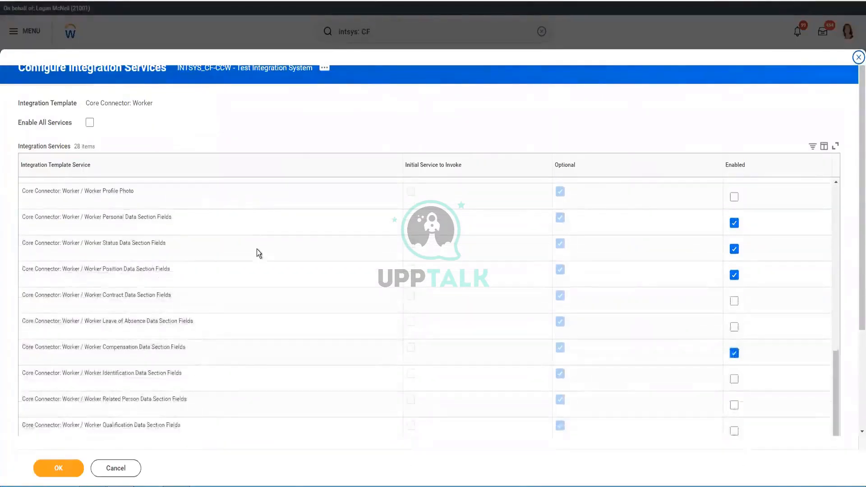
scroll(316, 306, down, 2)
scroll(351, 338, down, 1)
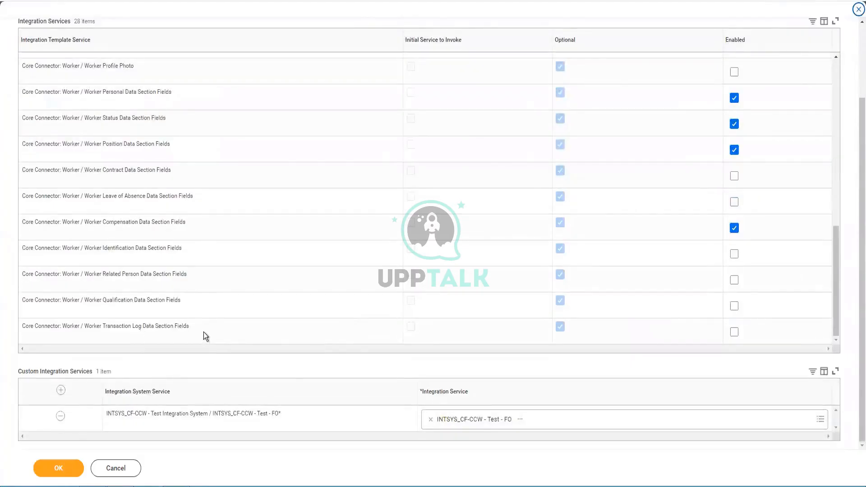
drag(204, 331, 25, 326)
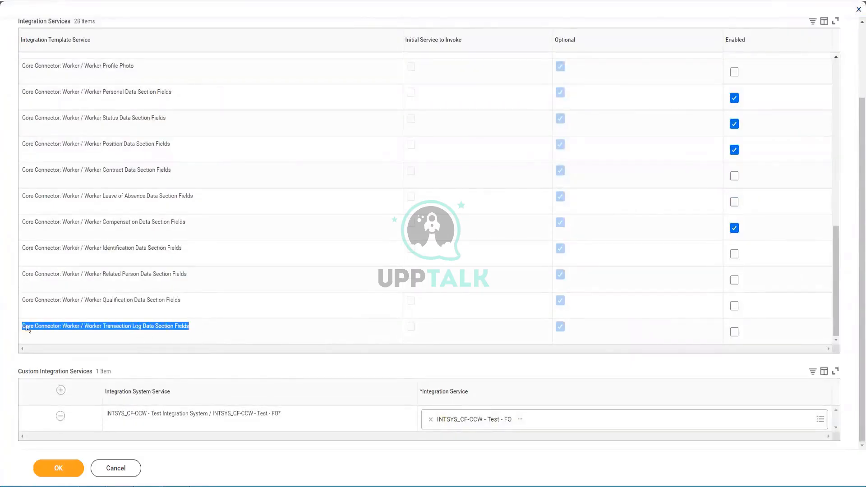
drag(182, 301, 40, 293)
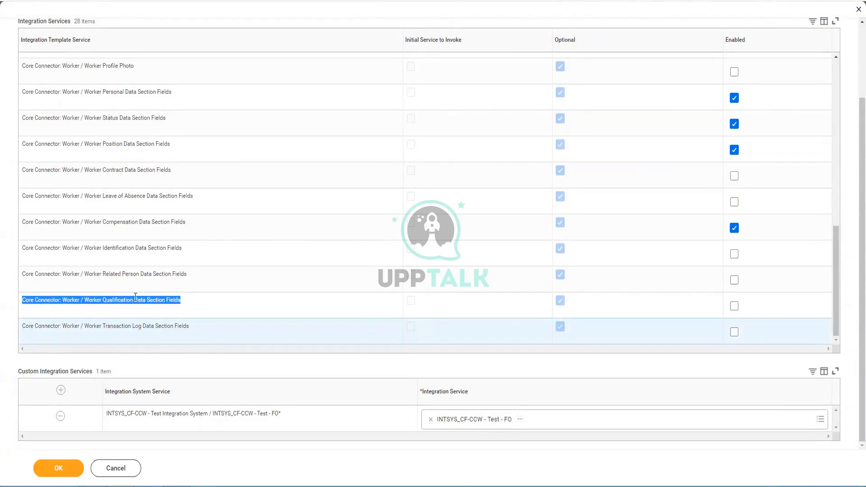
double_click(166, 327)
triple_click(165, 327)
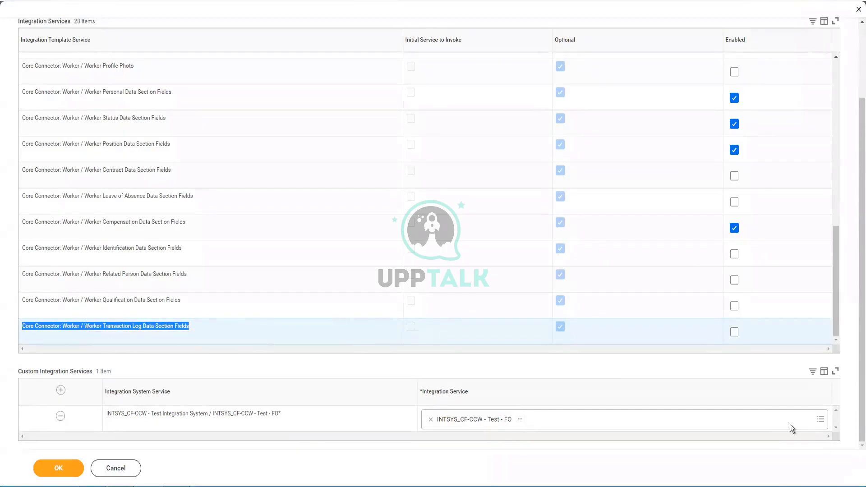
click(734, 332)
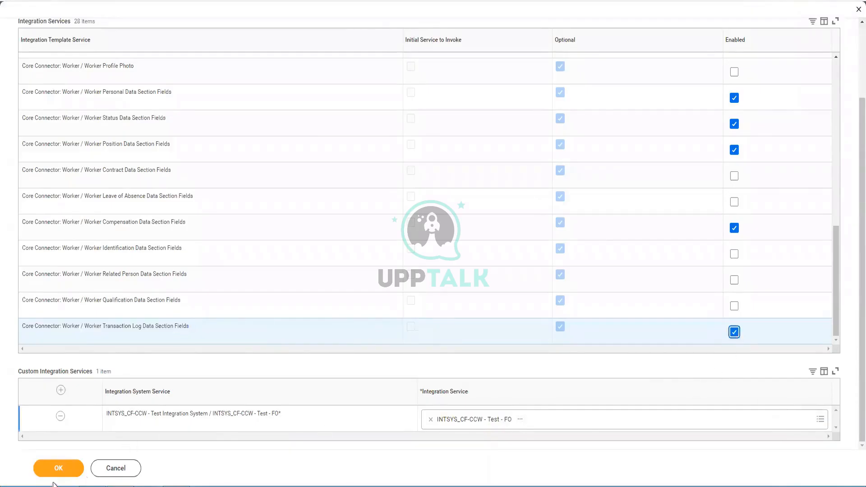
click(314, 413)
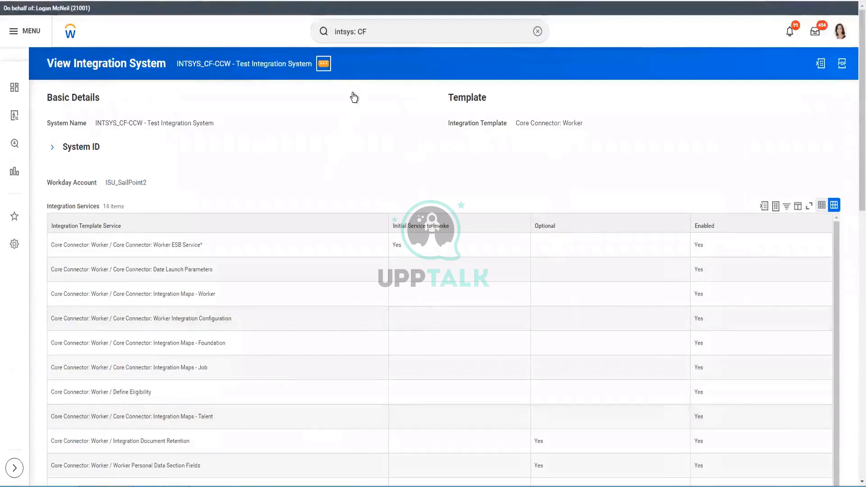
Tick Include All Fields in Output for the Worker Transaction Log Data Section and save with OK.
click(324, 63)
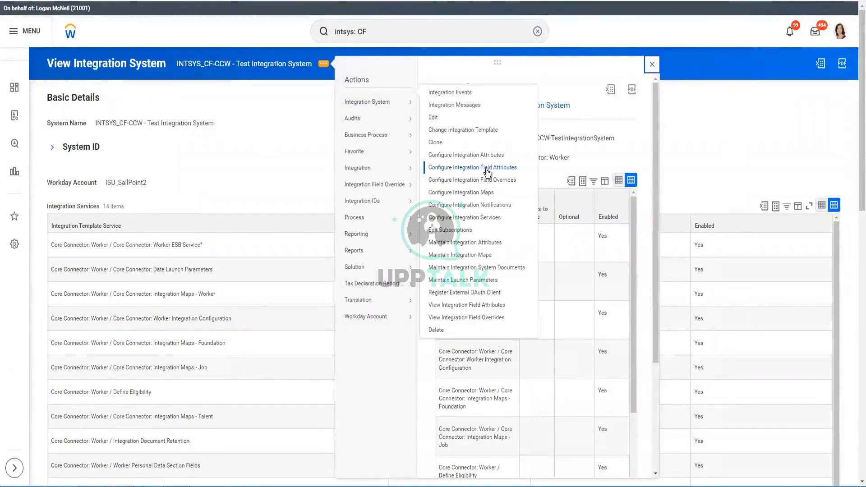
click(158, 154)
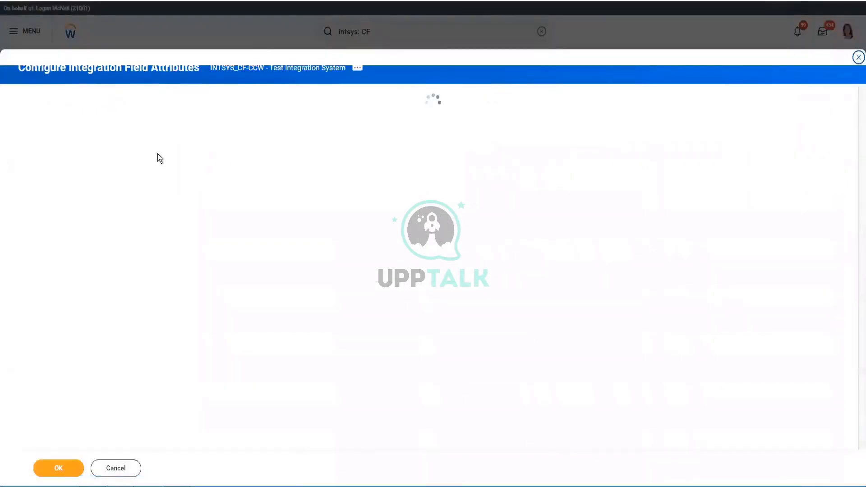
click(99, 160)
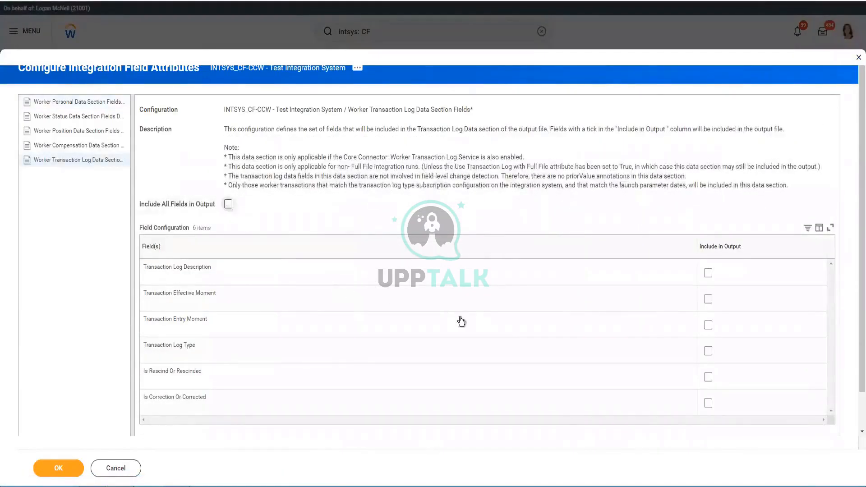
click(228, 203)
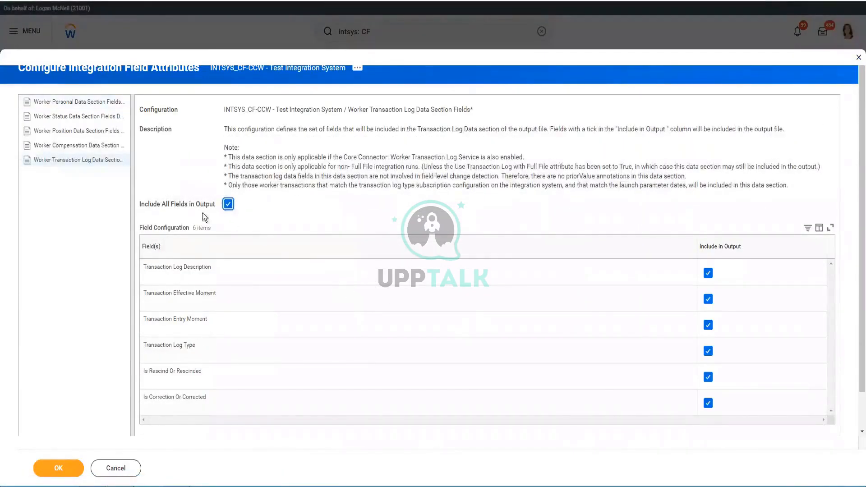
scroll(411, 380, down, 2)
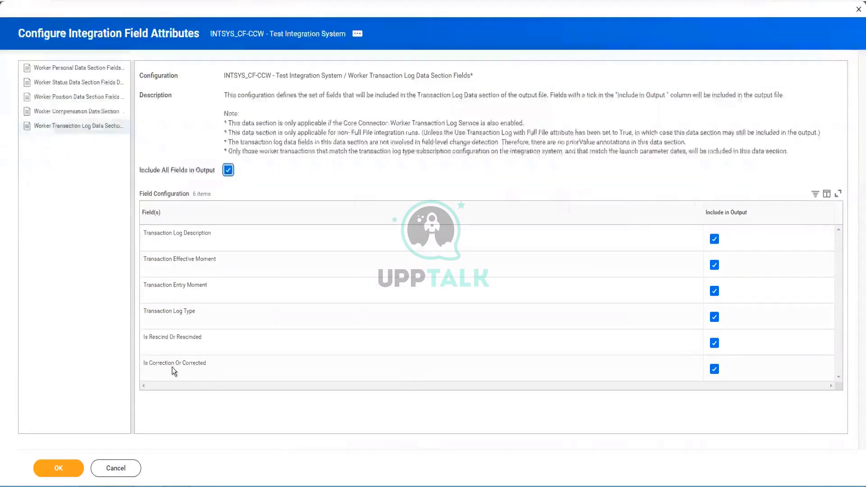
click(59, 464)
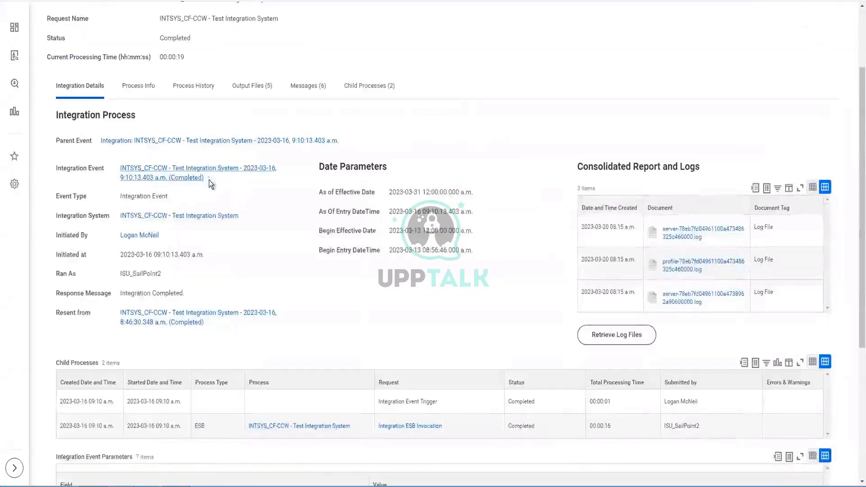
Relaunch the integration event and adjust the As Of Entry Moment date and time.
click(210, 178)
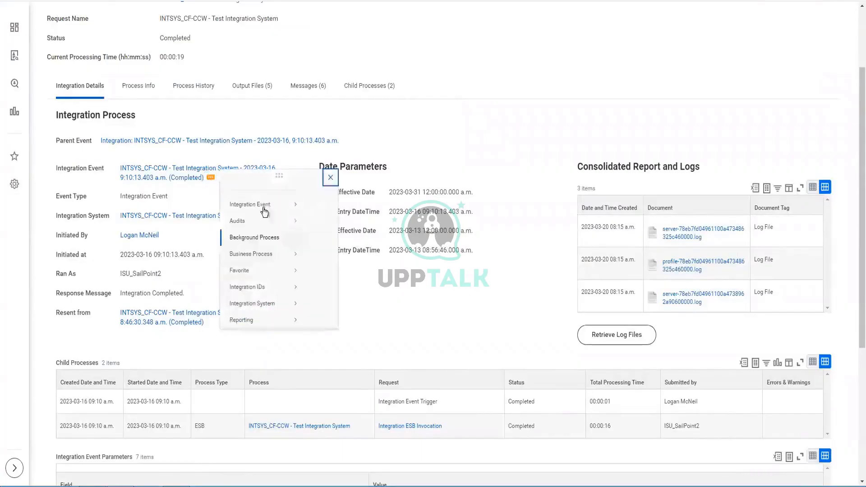
mouse_move(305, 212)
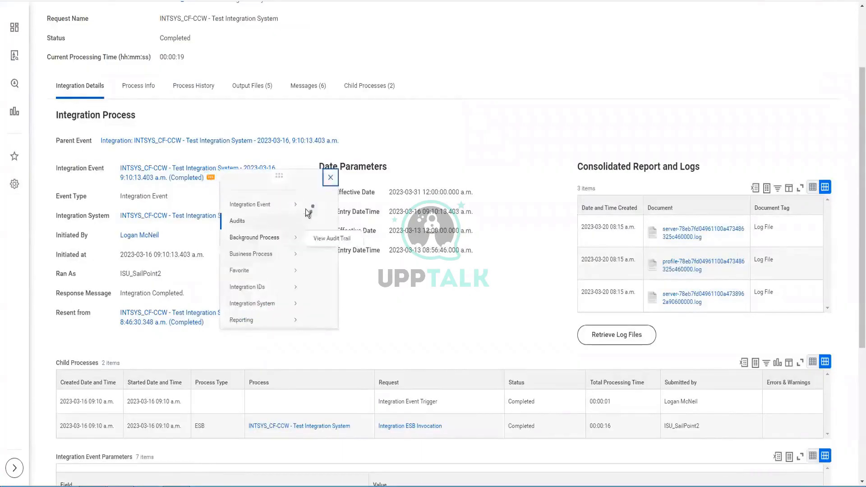
click(694, 331)
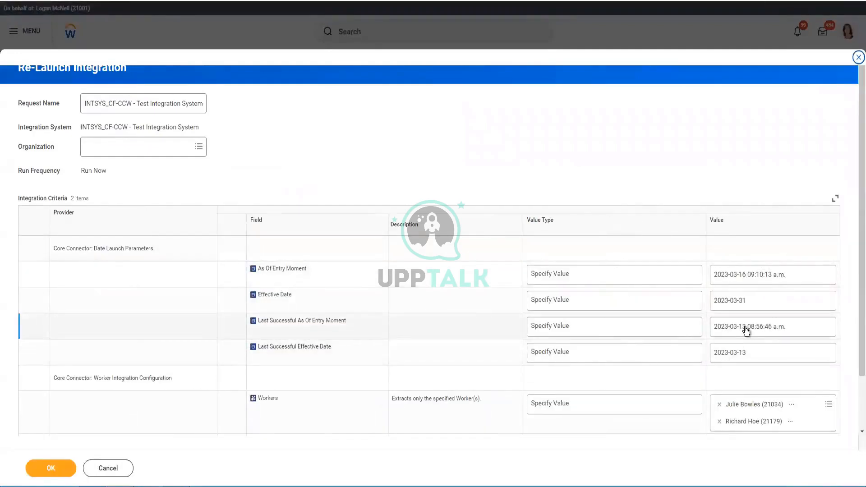
click(742, 281)
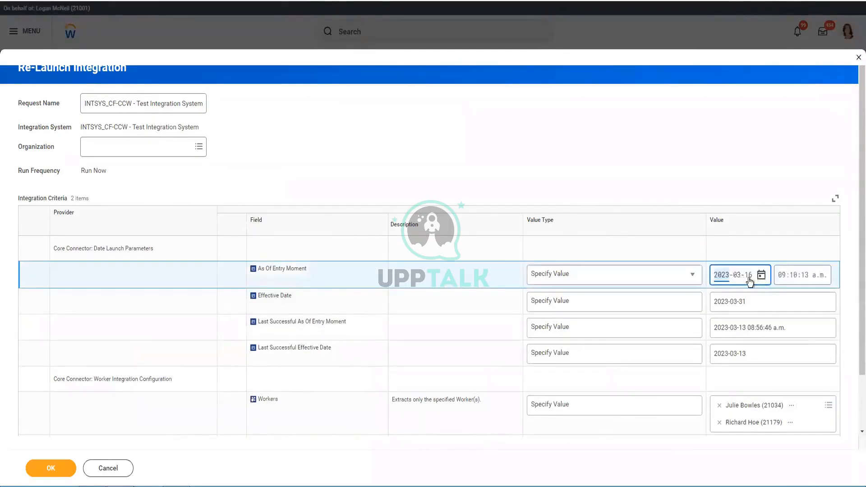
click(749, 275)
key(Tab)
key(Tab)
text(12)
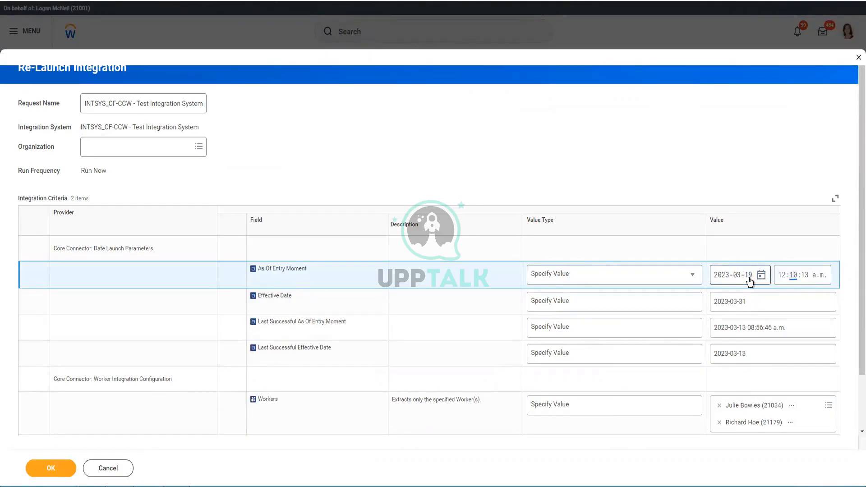
key(shift+Tab)
text(5959)
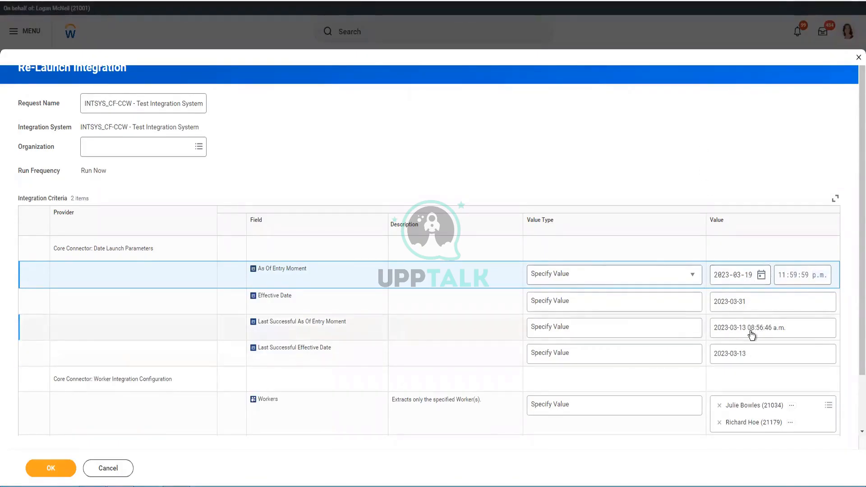
click(721, 333)
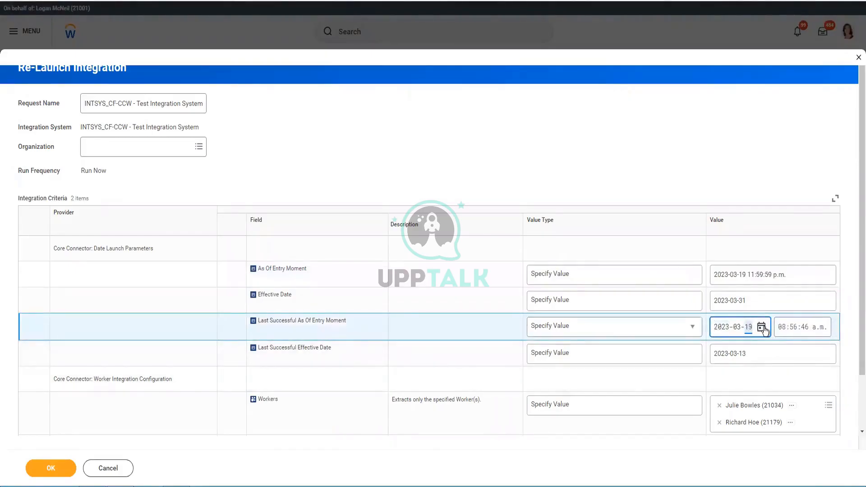
click(762, 328)
key(Tab)
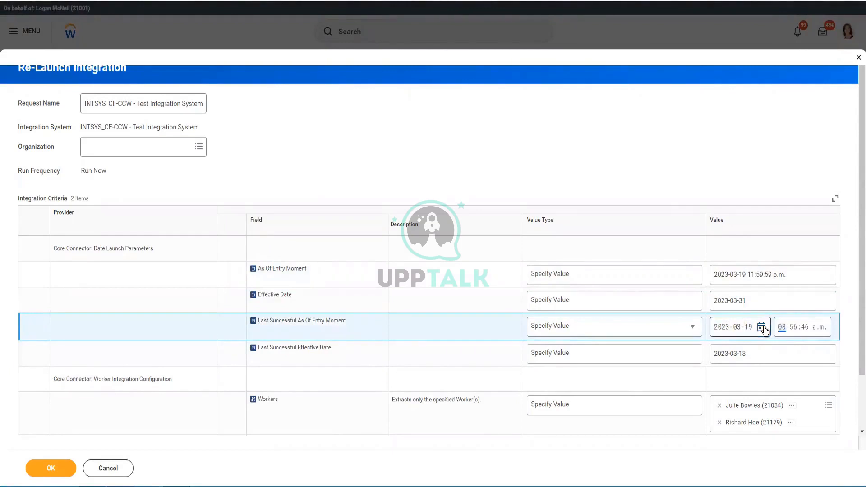
text(11:59:59)
click(761, 352)
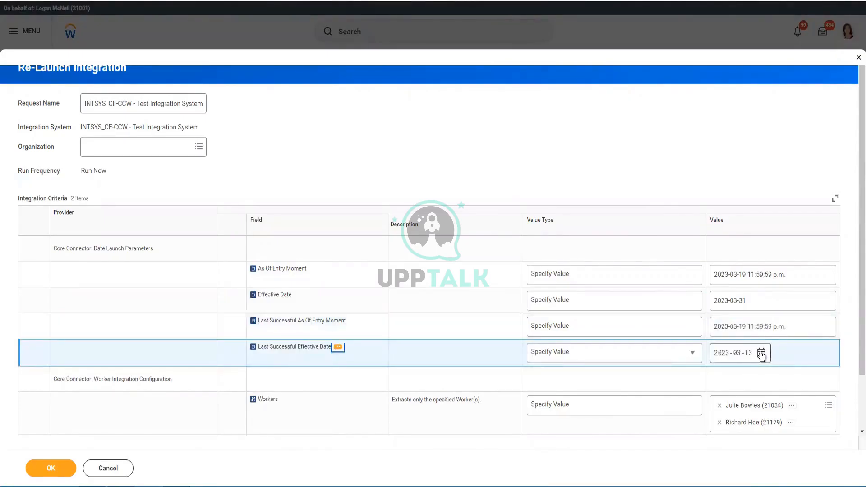
click(742, 332)
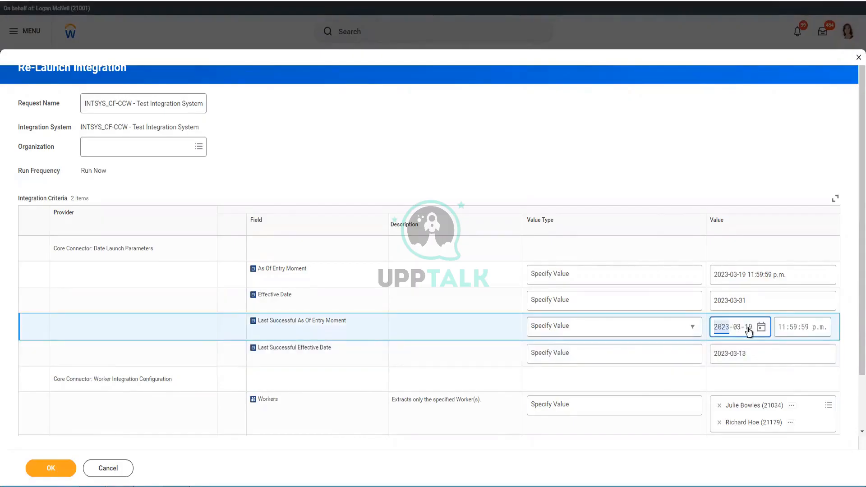
click(748, 328)
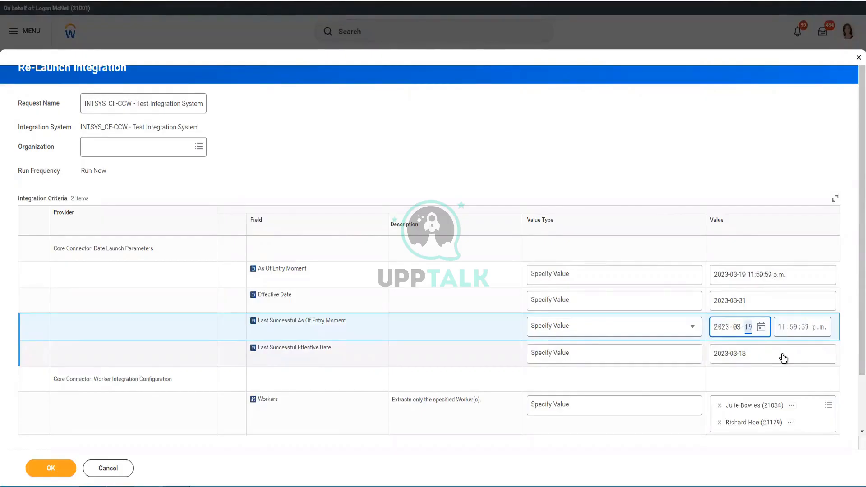
text(13)
click(780, 371)
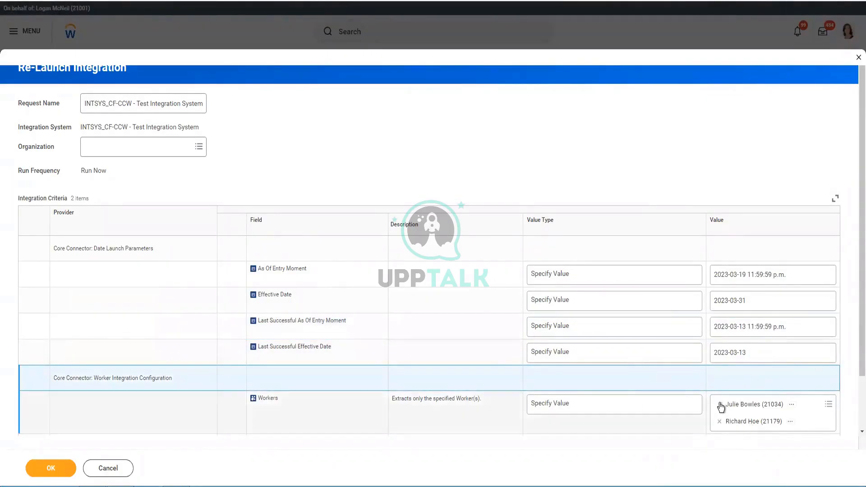
Uncheck Full File and submit the relaunch with OK.
scroll(645, 315, down, 1)
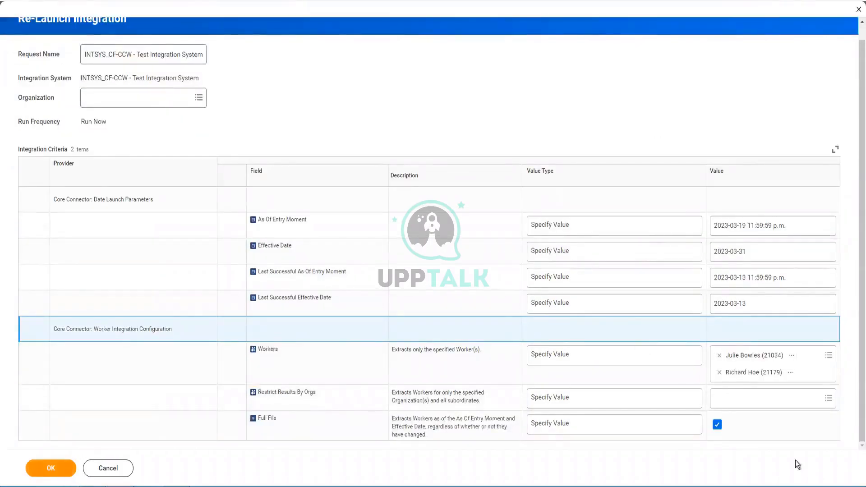
click(717, 425)
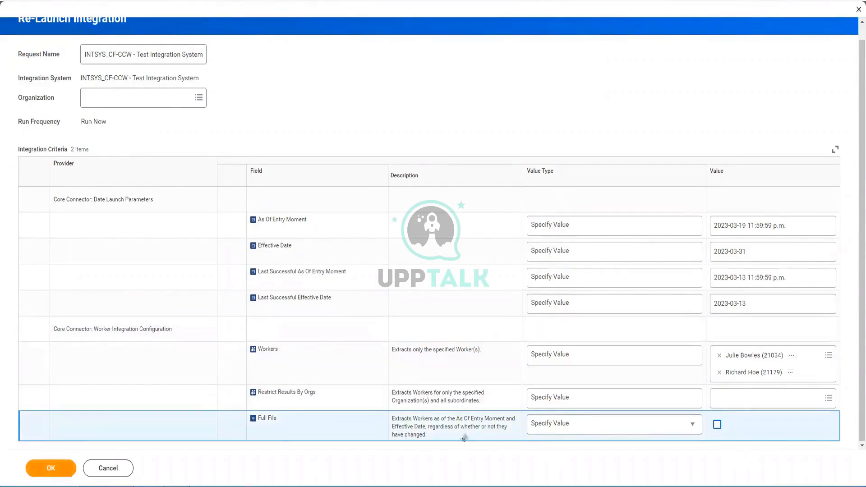
click(63, 468)
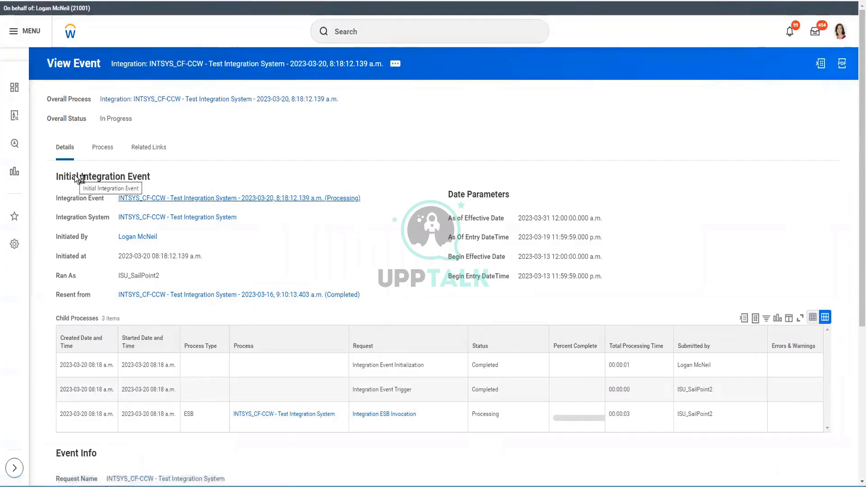
Refresh the integration's background process until its status shows Completed.
click(87, 205)
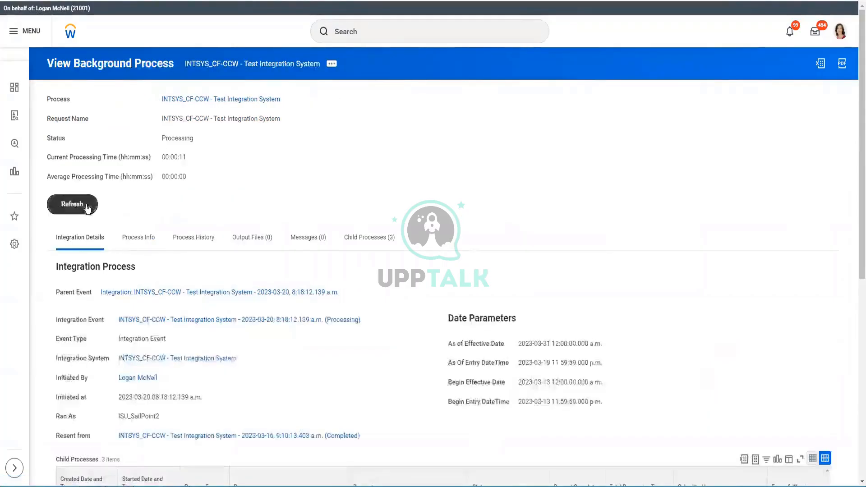
scroll(305, 237, down, 4)
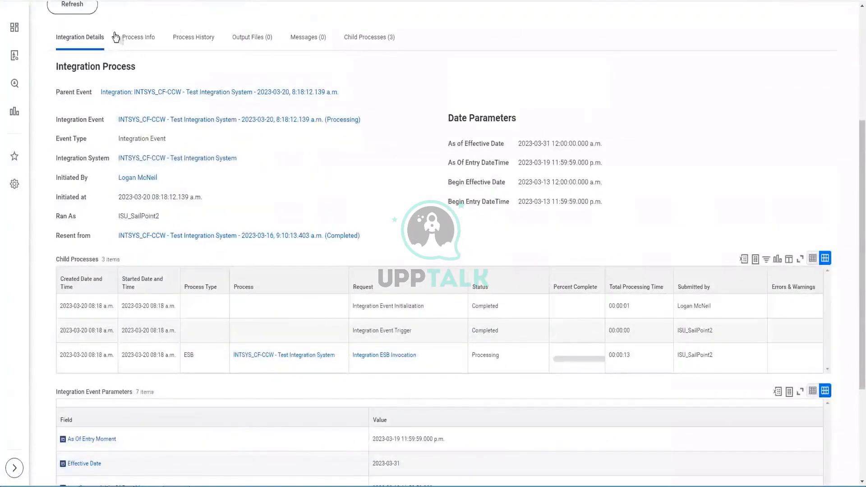
click(81, 7)
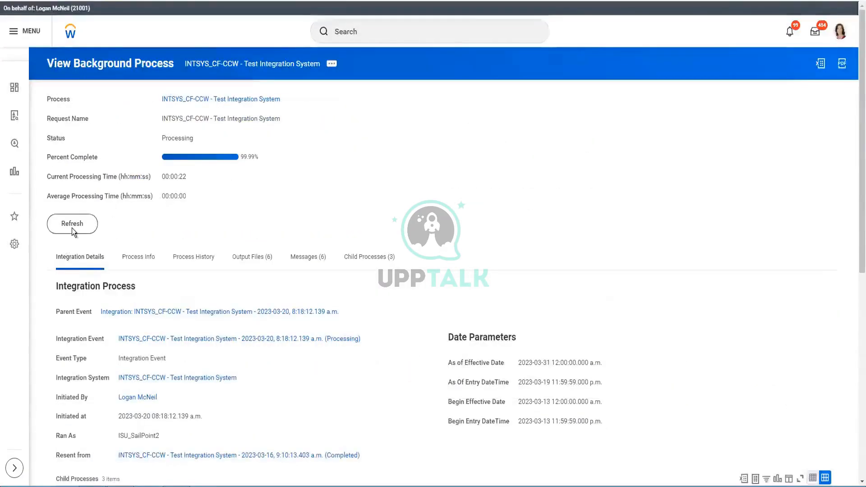
click(72, 229)
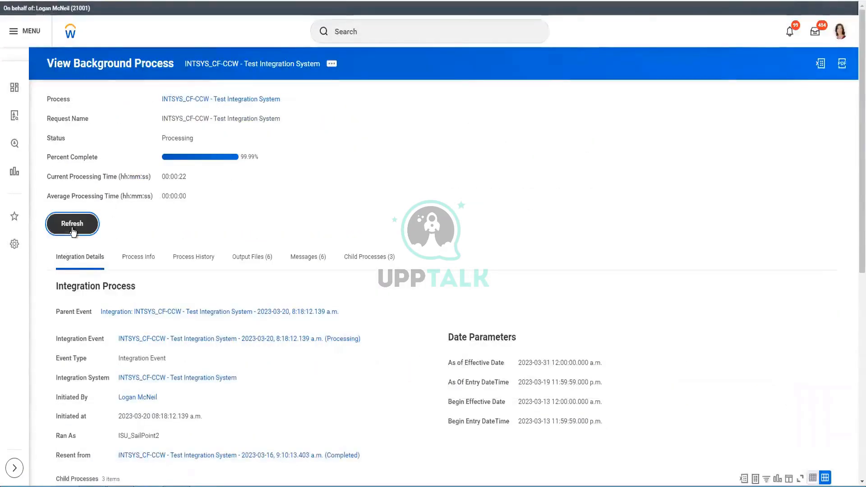
click(72, 223)
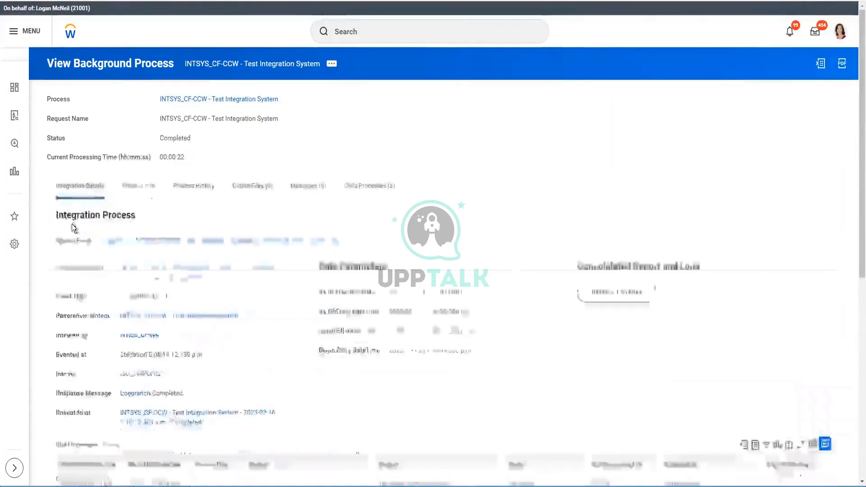
Download the CF_CCW-Version24.xml file from the run's output files.
scroll(541, 275, down, 7)
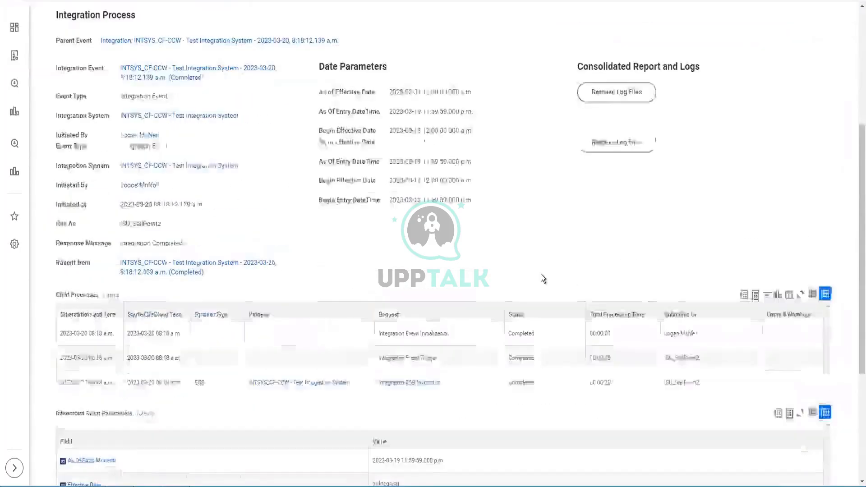
scroll(279, 230, up, 5)
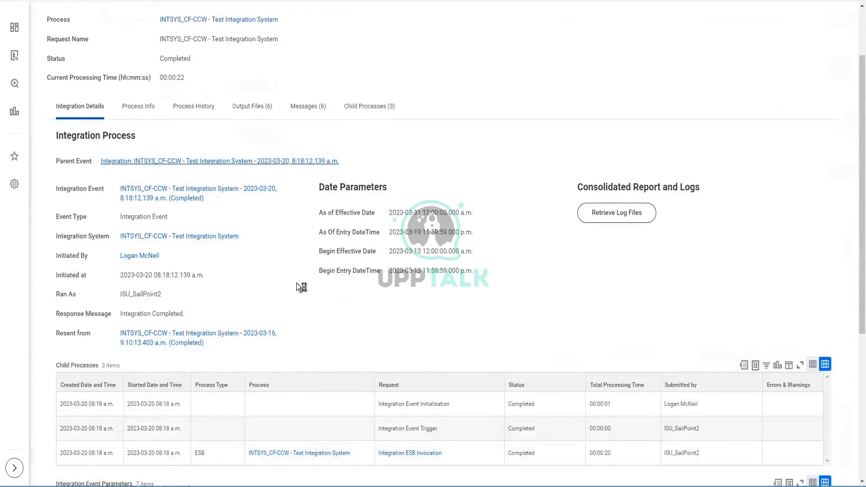
scroll(228, 241, down, 4)
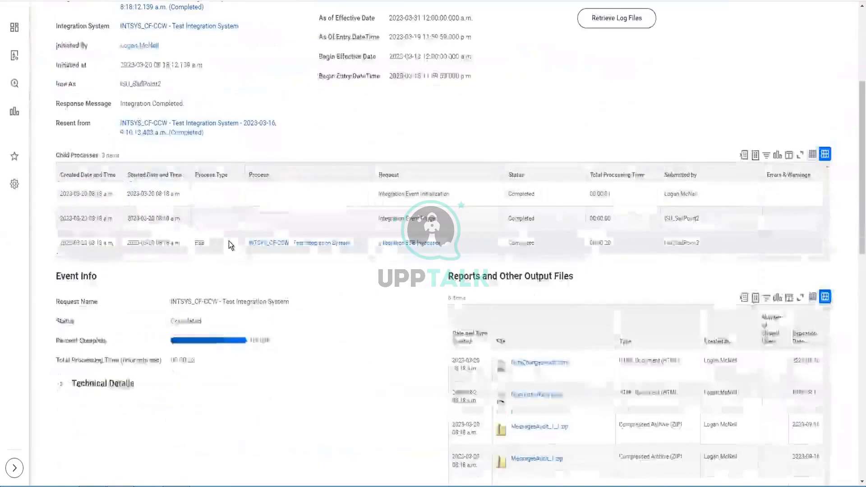
scroll(229, 241, down, 4)
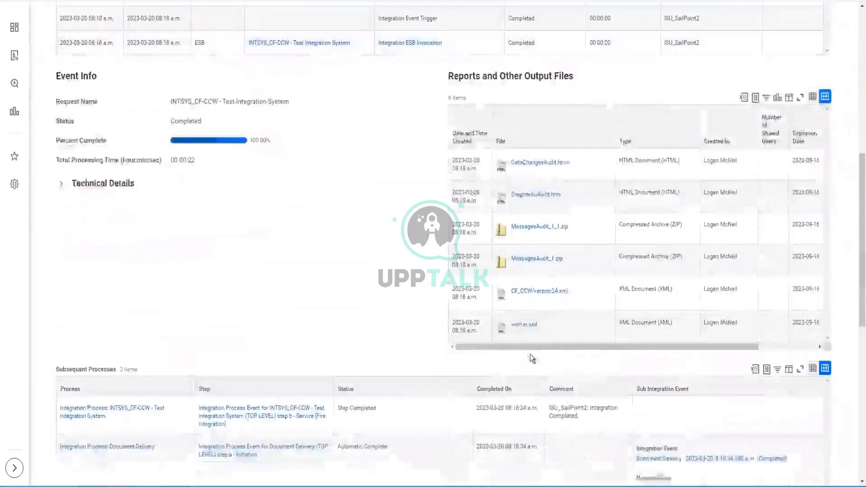
click(531, 292)
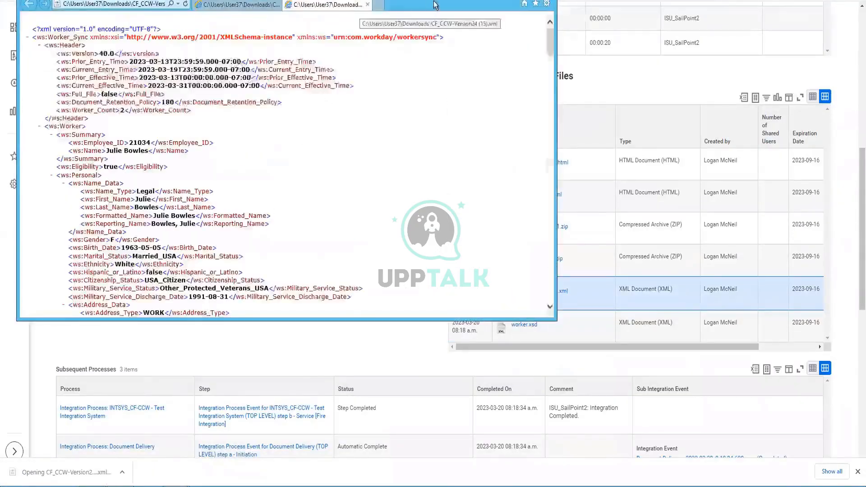
double_click(440, 0)
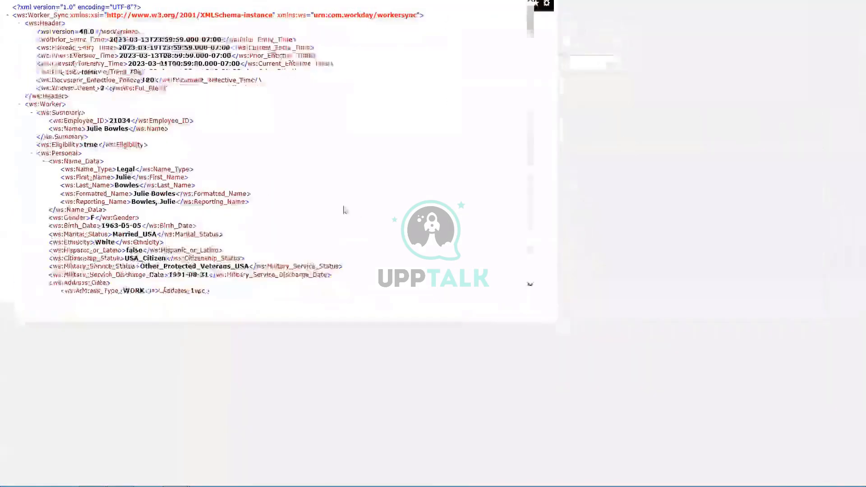
scroll(257, 181, down, 20)
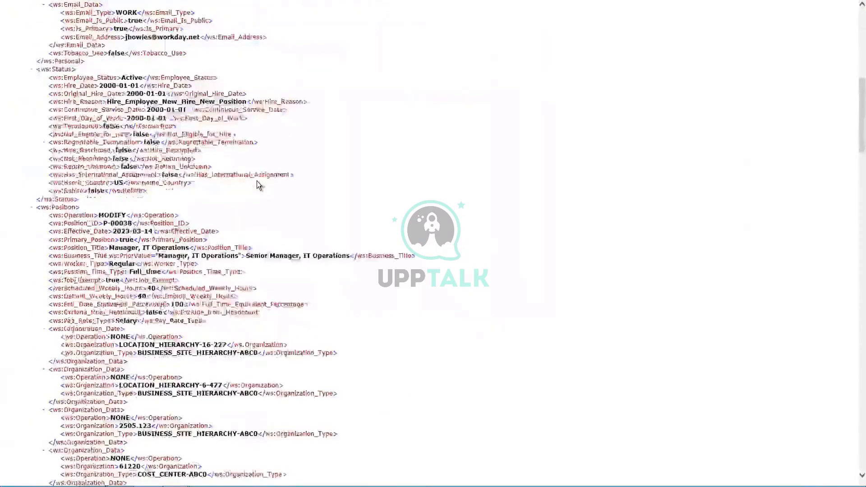
scroll(258, 185, down, 7)
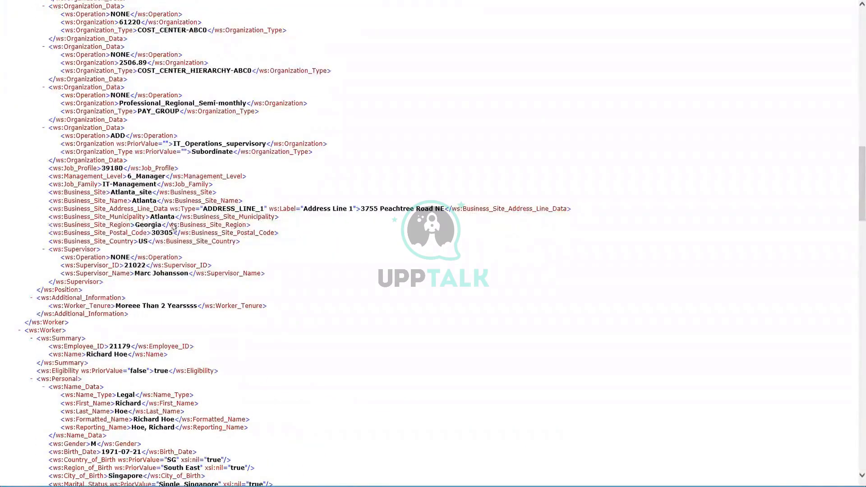
scroll(116, 327, down, 9)
scroll(116, 327, down, 15)
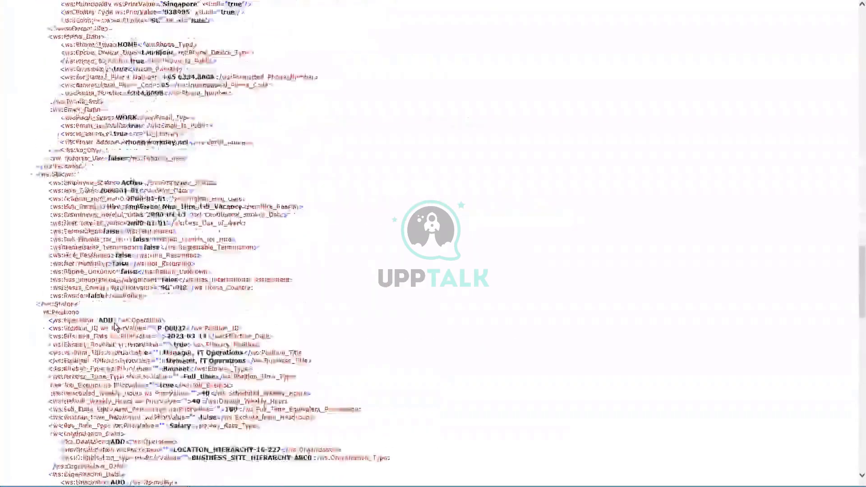
scroll(116, 326, down, 3)
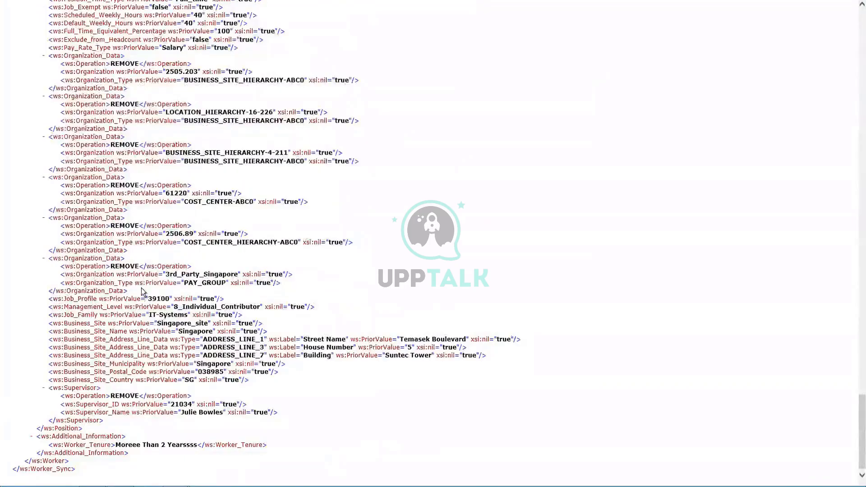
scroll(144, 293, up, 12)
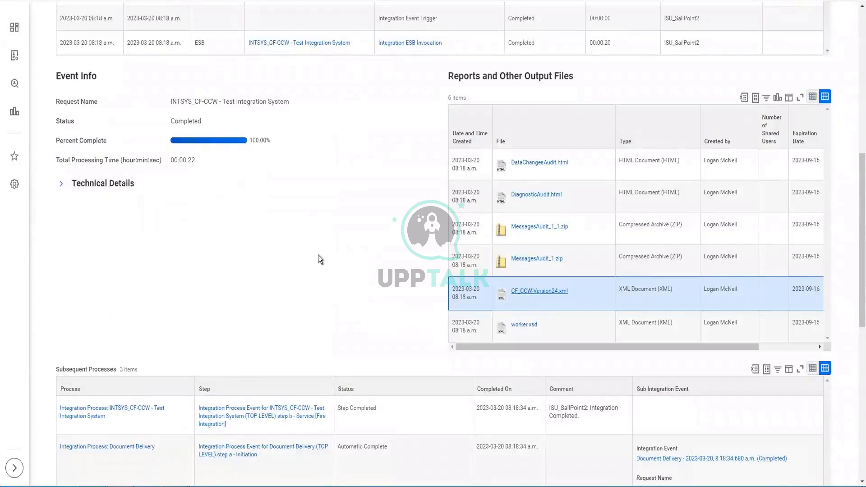
Check Full File in Integration Criteria and submit the relaunch.
scroll(318, 259, up, 10)
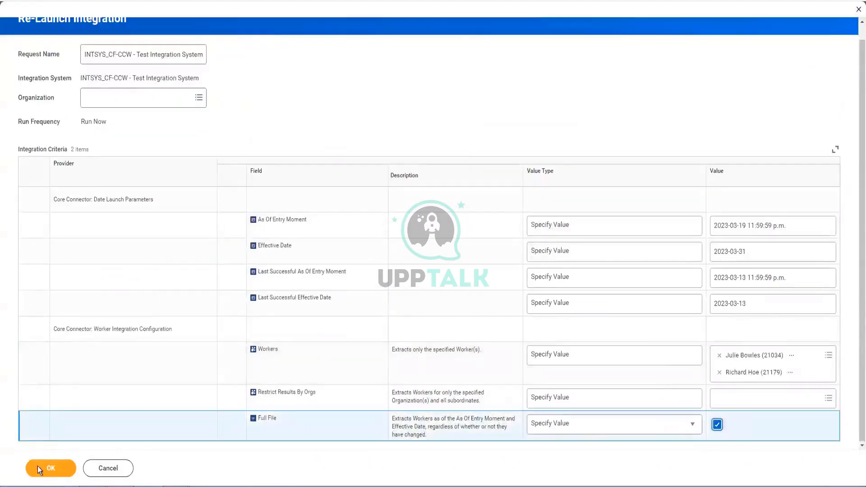
click(717, 424)
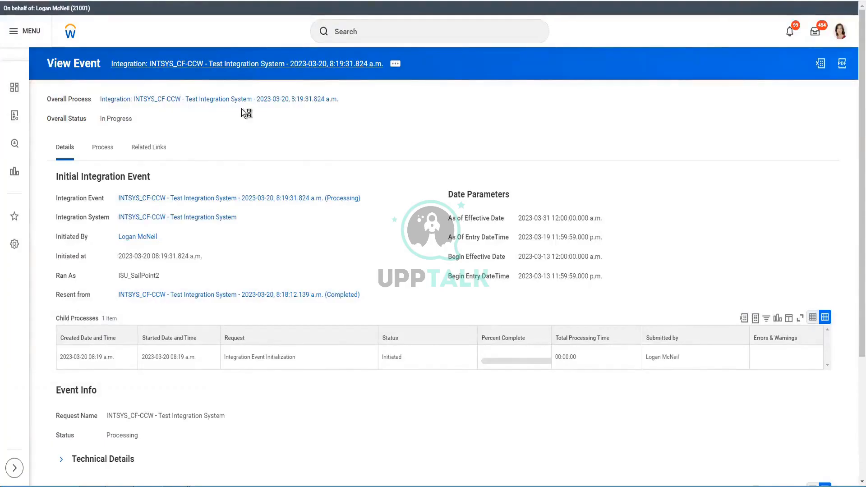
scroll(278, 342, down, 4)
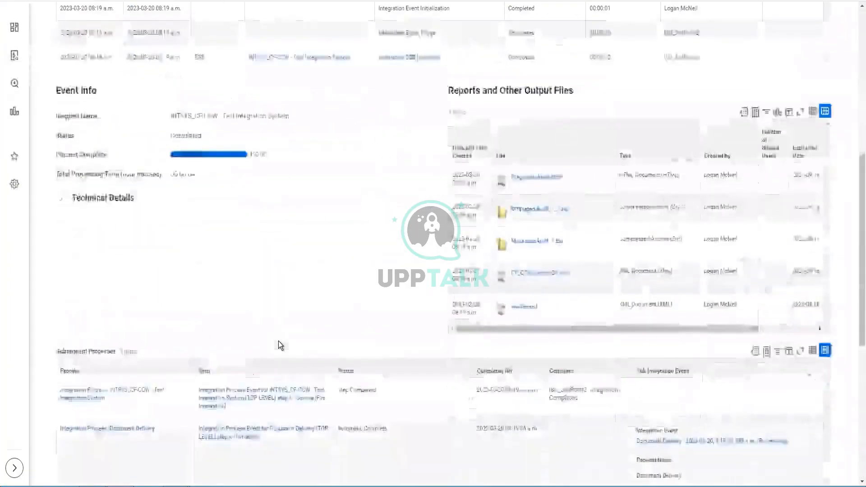
Download the full-file run's CF_CCW-Version24.xml and open it from the download bar.
scroll(278, 340, down, 8)
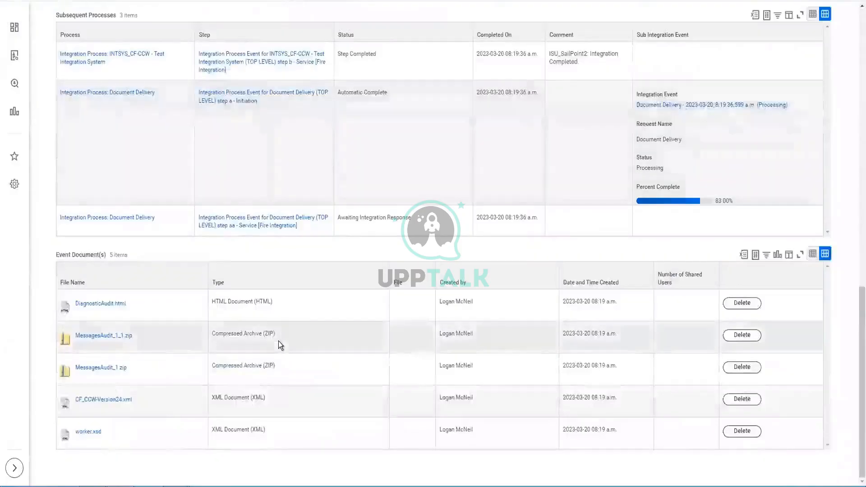
scroll(278, 341, up, 15)
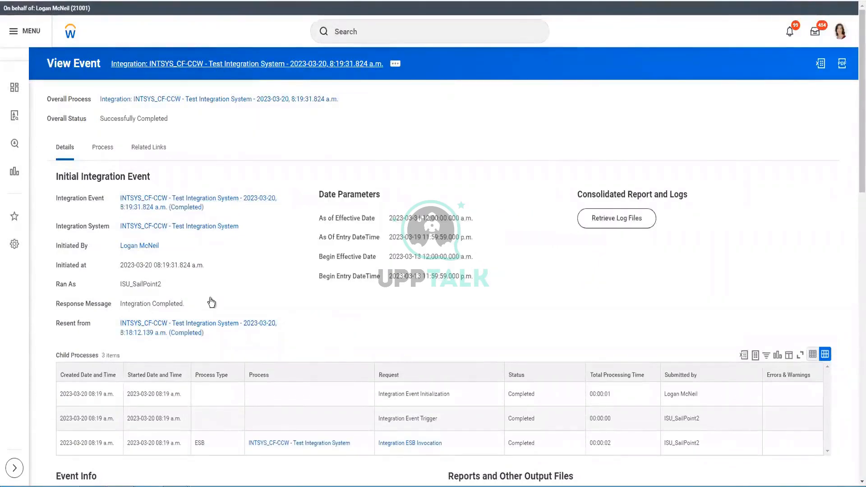
scroll(215, 288, down, 15)
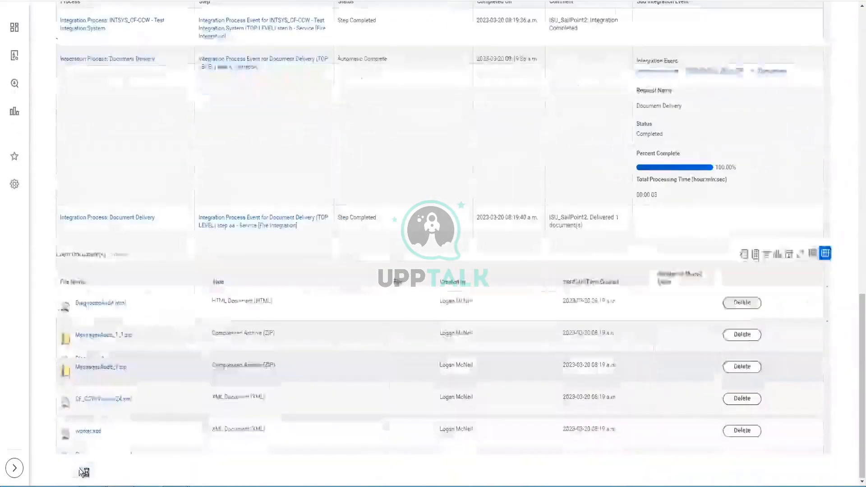
scroll(371, 450, up, 15)
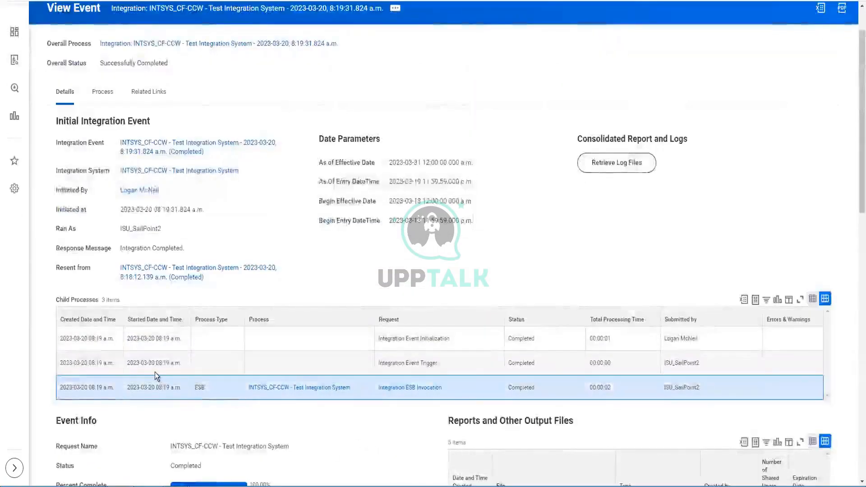
scroll(155, 372, down, 15)
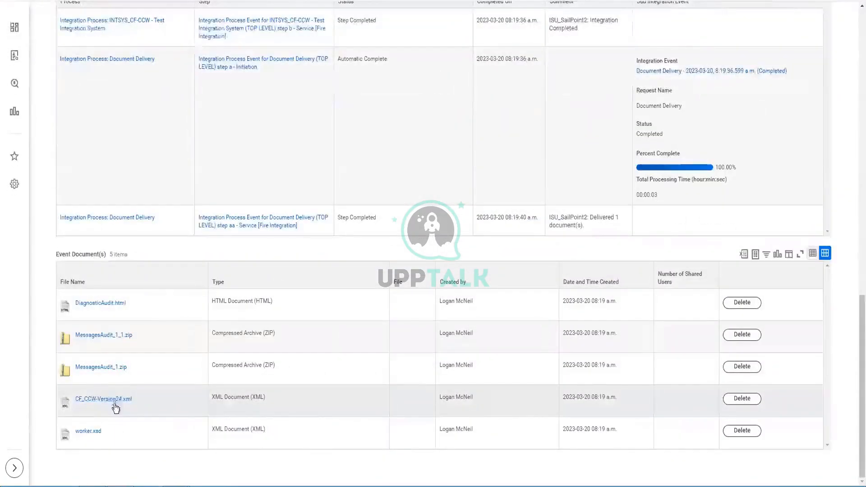
click(116, 405)
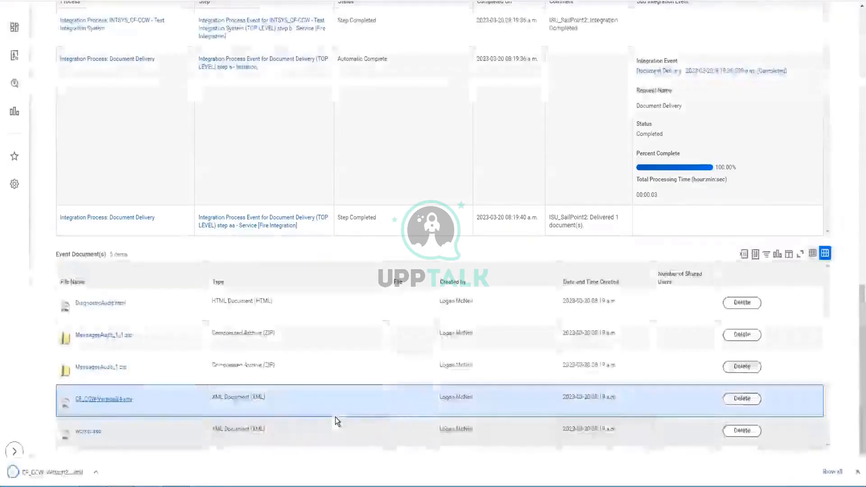
click(49, 471)
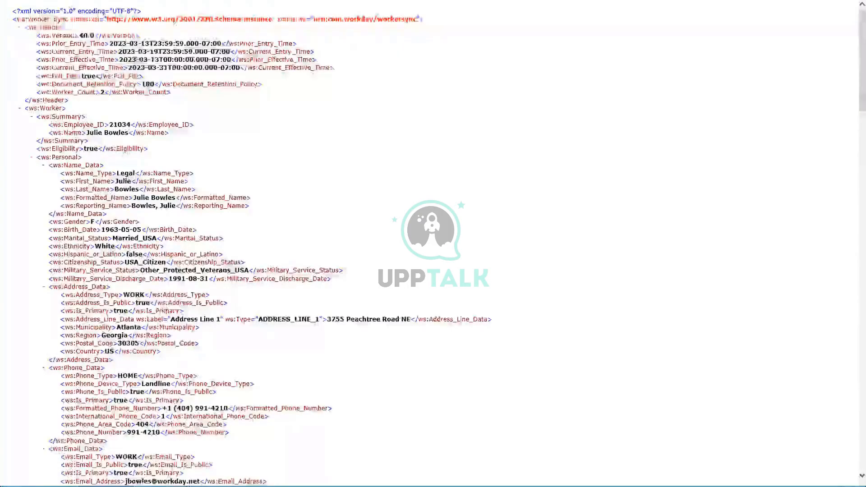
Scroll to the closing Worker_Sync tag and search the XML for 'log', finding no matches.
scroll(196, 183, down, 5)
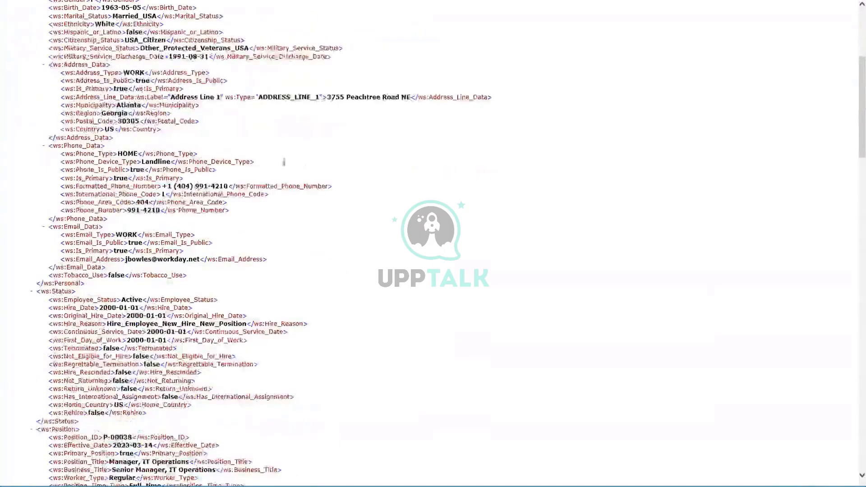
scroll(239, 374, down, 3)
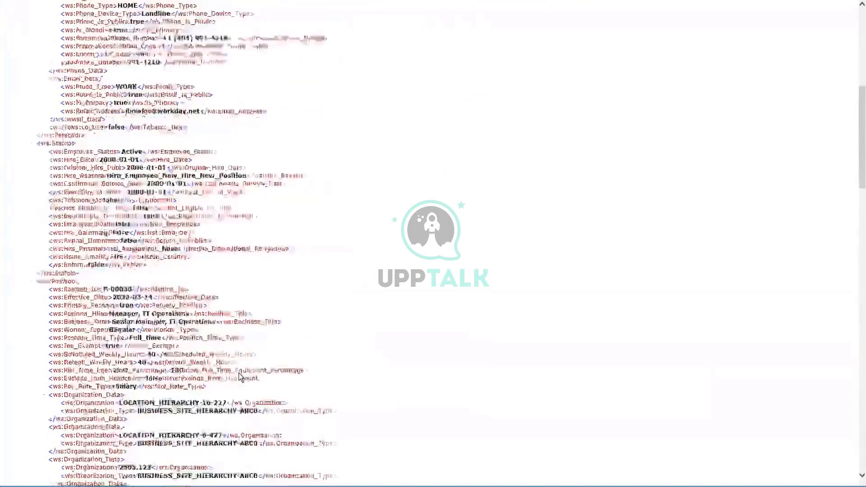
scroll(239, 377, down, 5)
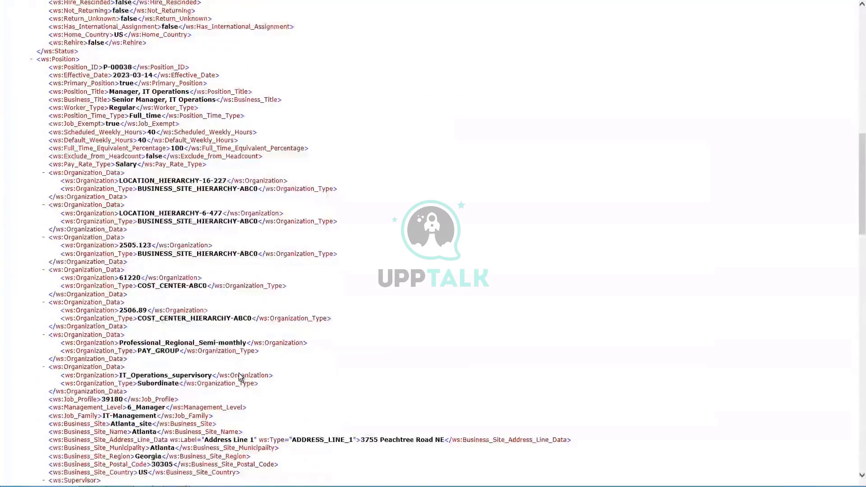
scroll(239, 376, down, 12)
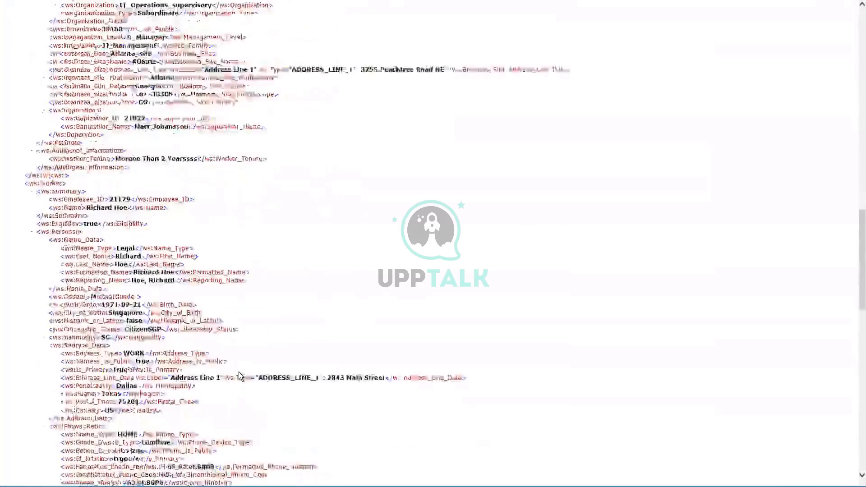
scroll(239, 376, down, 18)
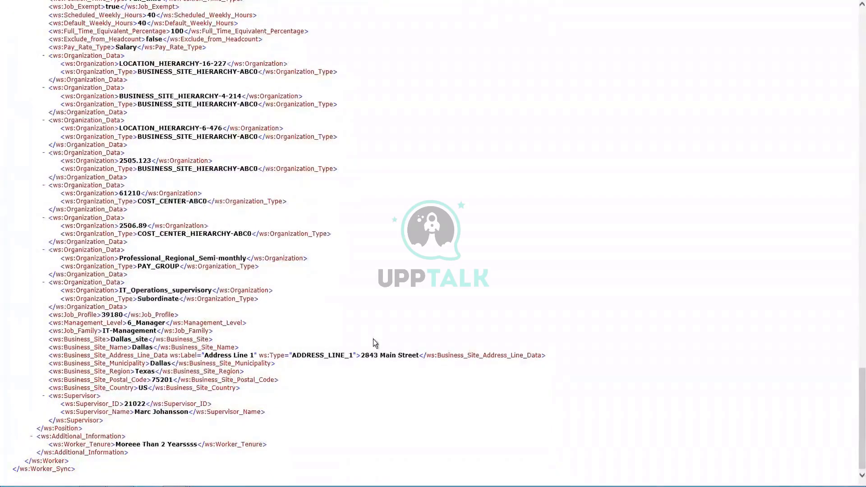
key(ctrl+f)
text(log)
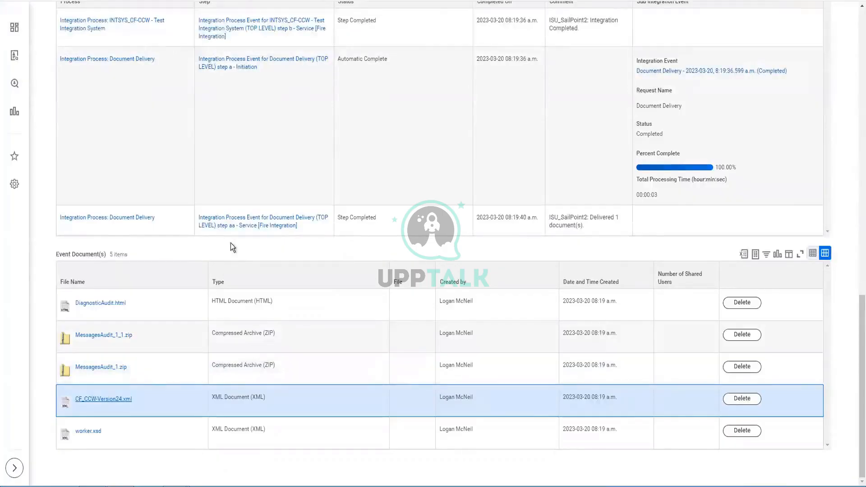
Show Worker Transaction Log Data Section Fields and highlight its notes and six included fields.
scroll(231, 242, up, 20)
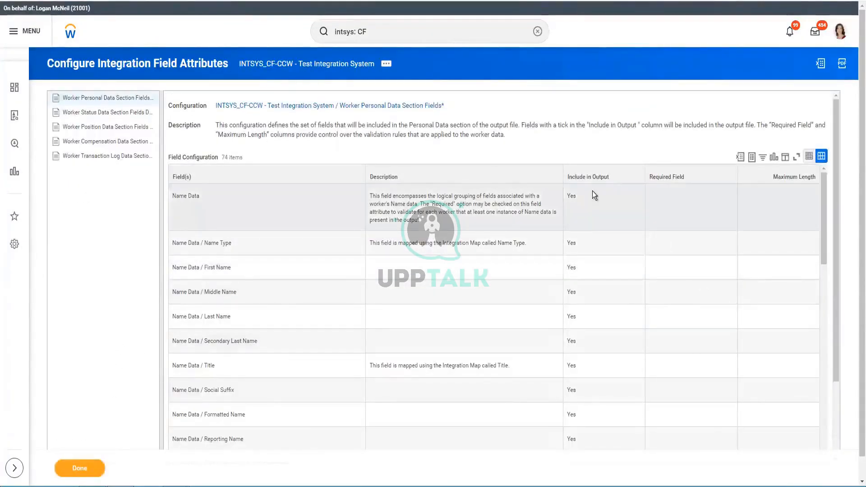
click(108, 158)
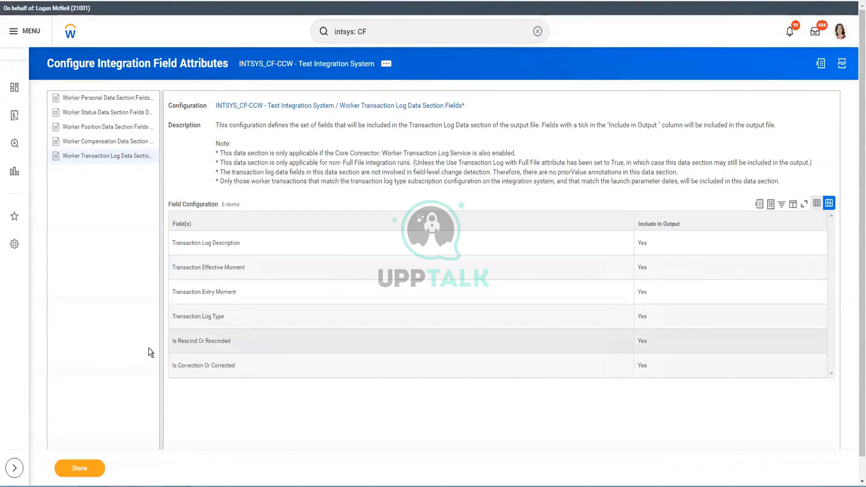
drag(253, 344, 148, 348)
drag(286, 367, 139, 356)
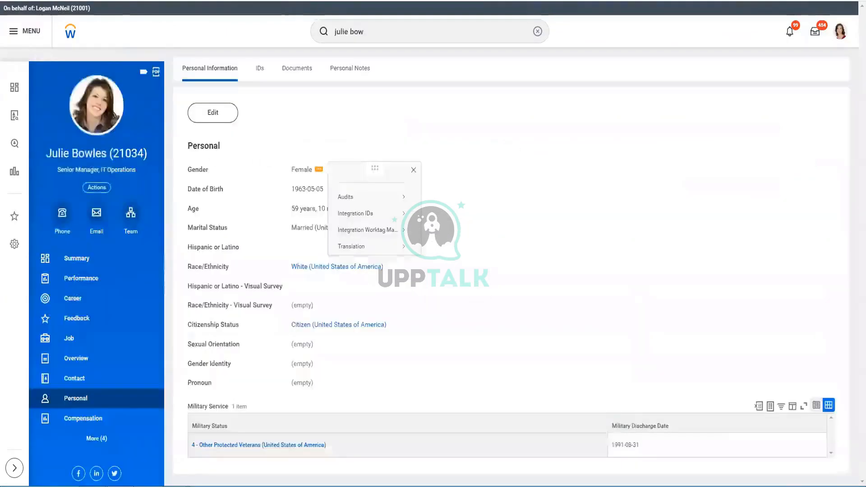
Open the 2023-03-14 Title Change event from the worker's Job > Worker History list.
click(71, 338)
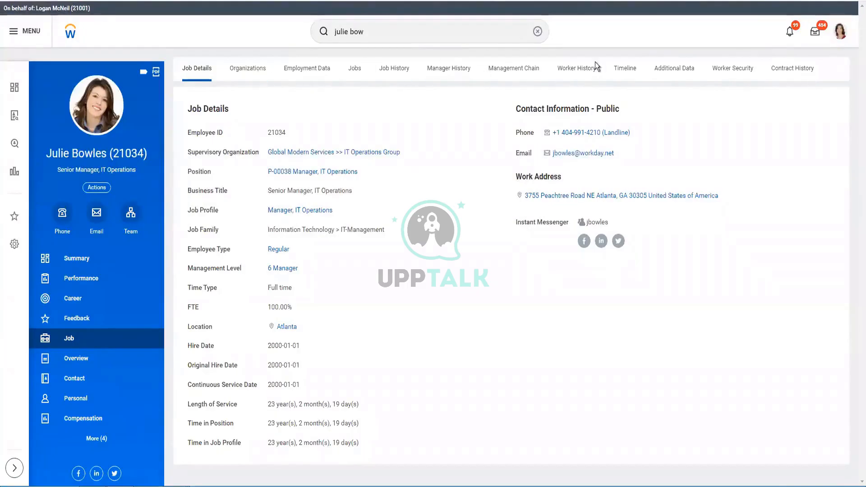
click(571, 68)
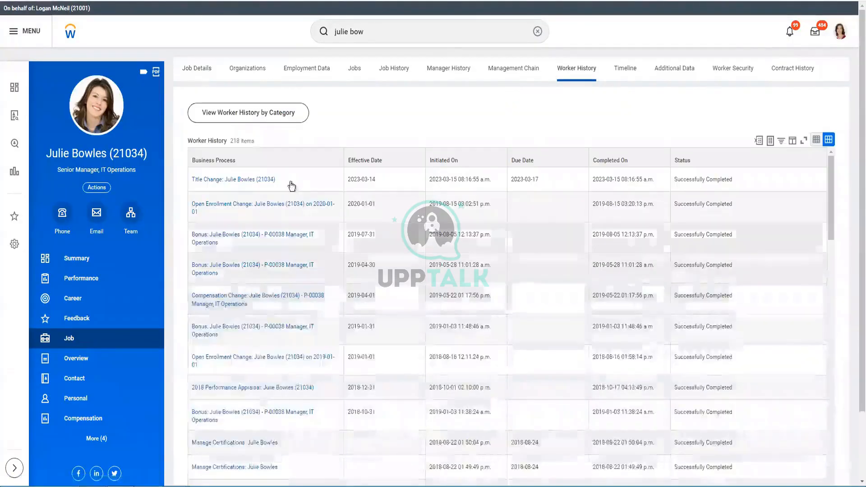
click(283, 181)
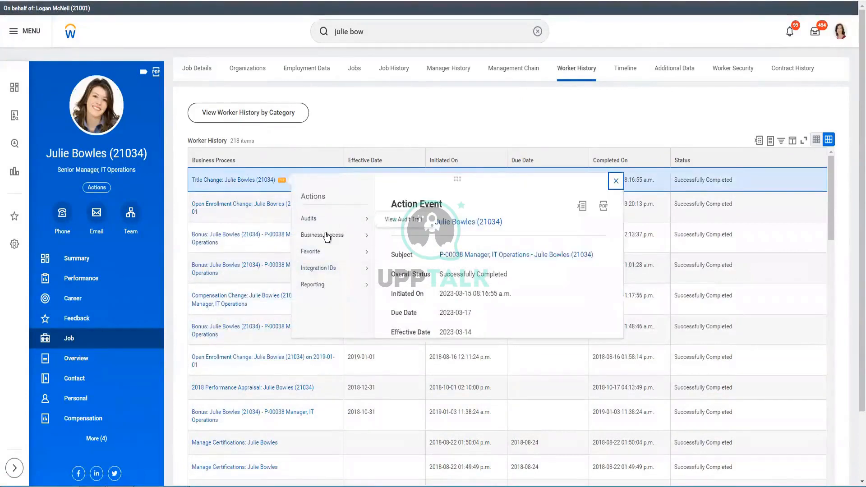
mouse_move(326, 236)
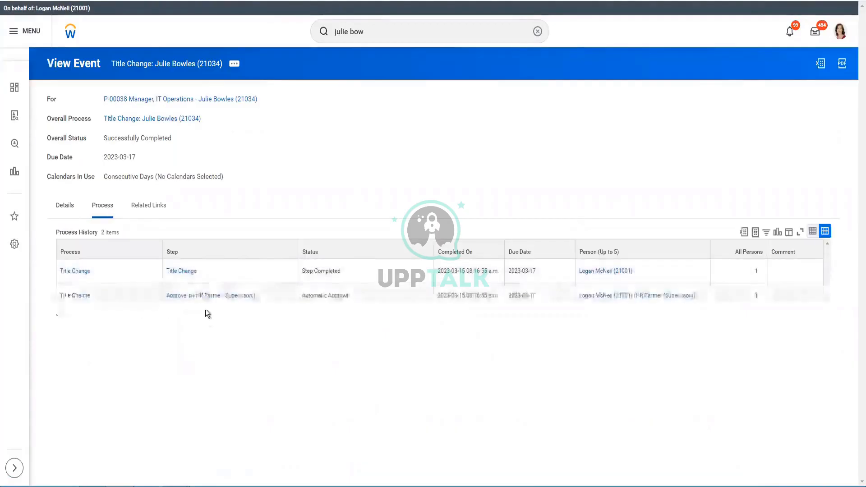
Rescind the Title Change with the comment '123' and submit it.
click(207, 119)
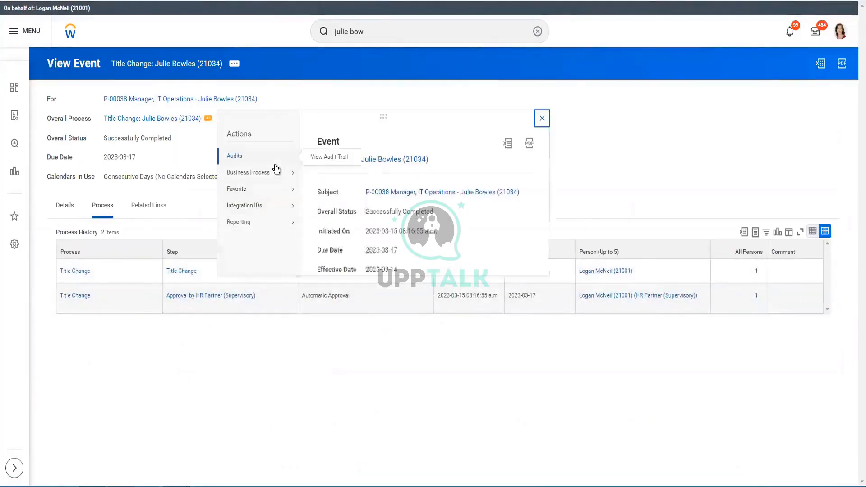
mouse_move(275, 172)
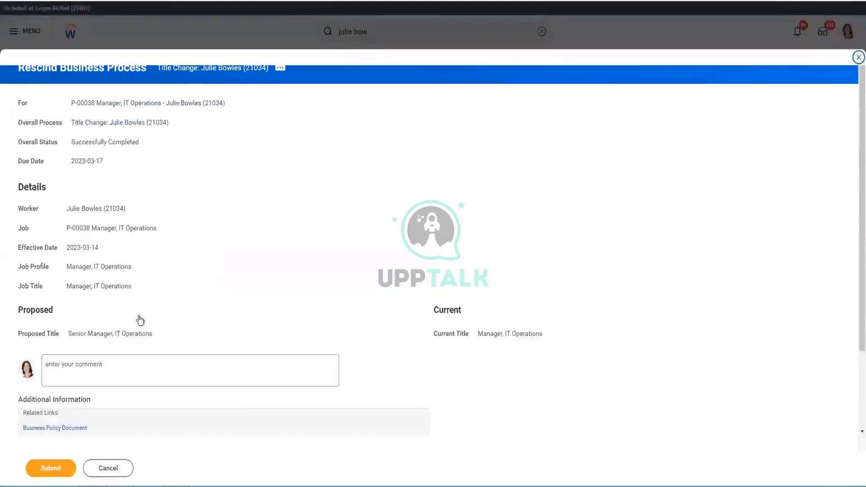
click(193, 374)
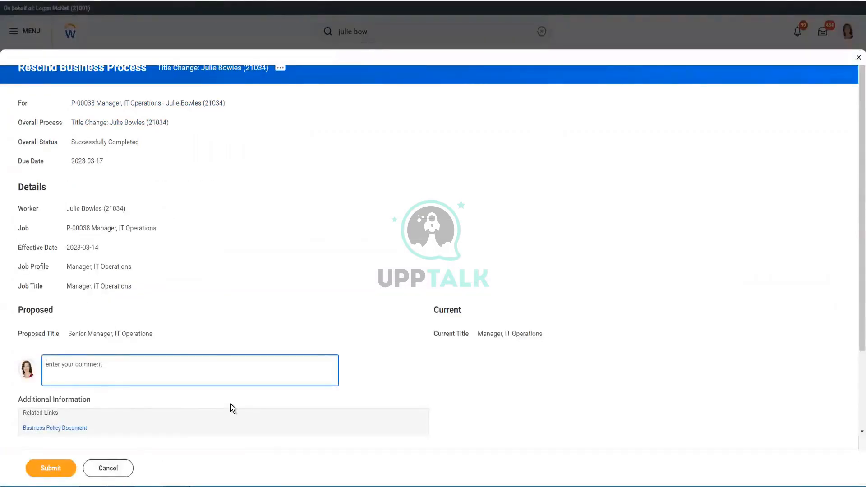
text(123)
click(52, 468)
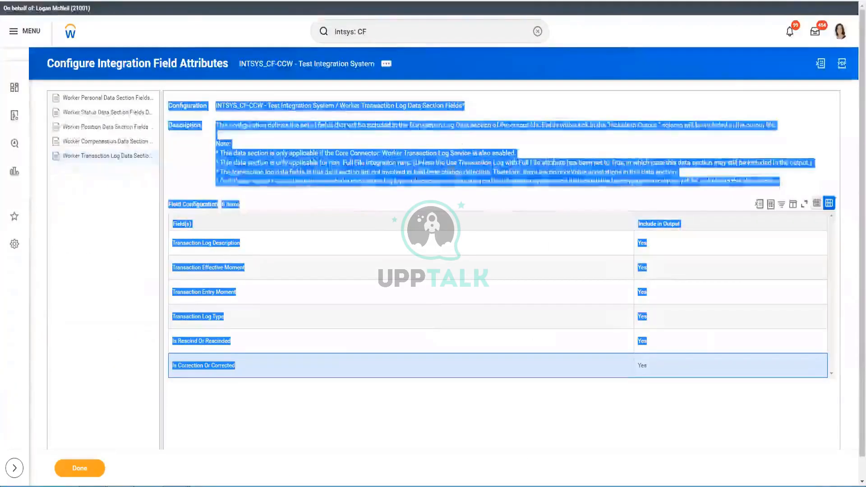
click(432, 406)
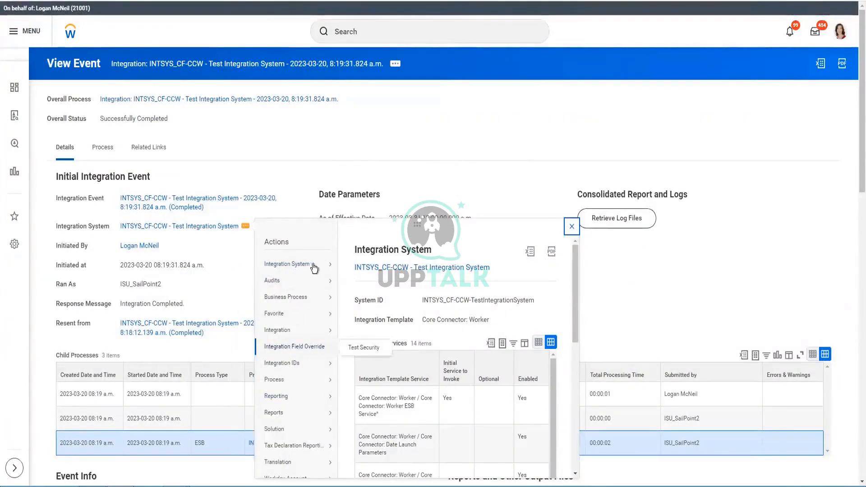
mouse_move(314, 268)
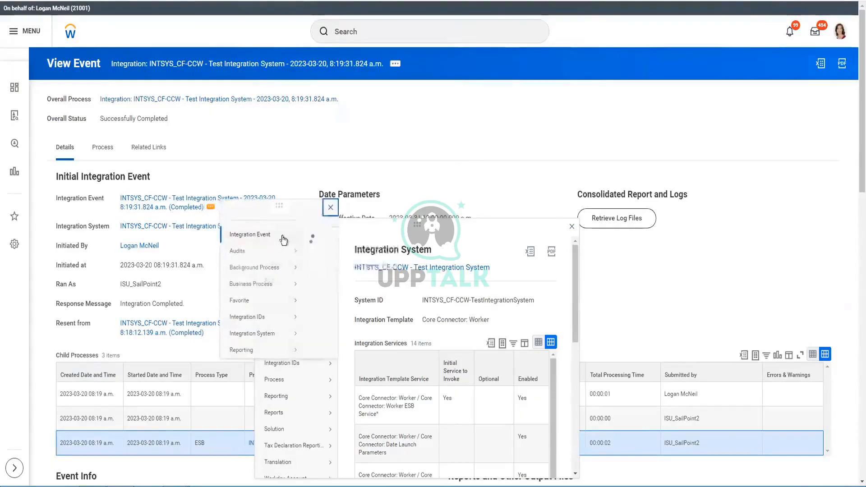
mouse_move(282, 236)
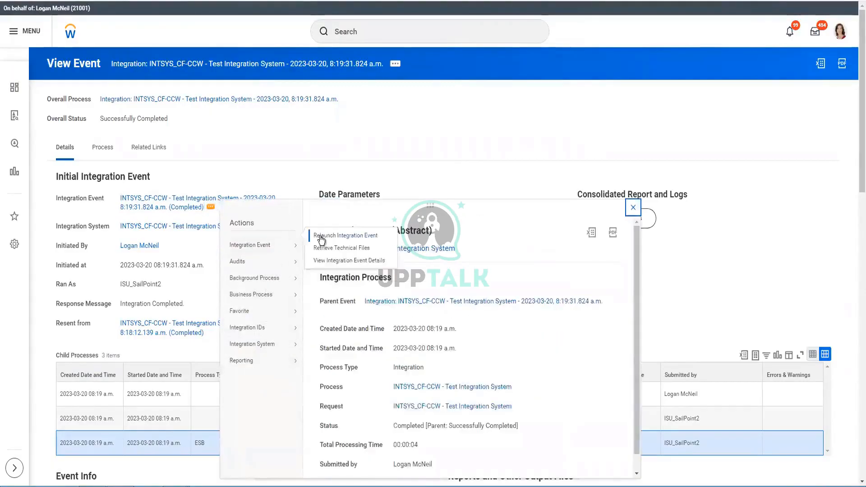
click(632, 208)
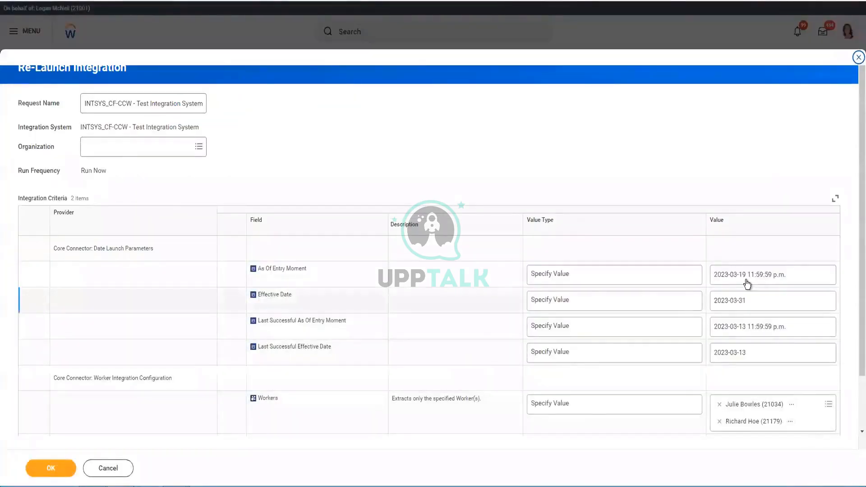
Set As Of Entry Moment to Determine Value at Runtime as Current Moment (DateTime) and submit the relaunch.
click(797, 283)
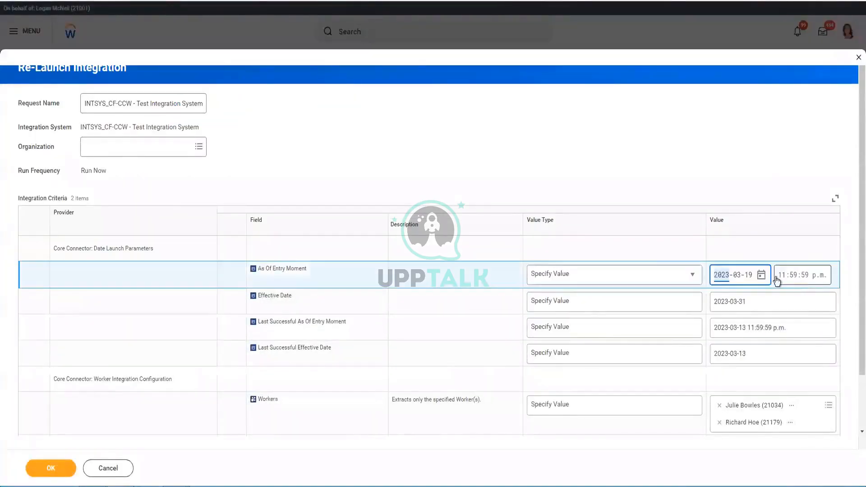
click(656, 279)
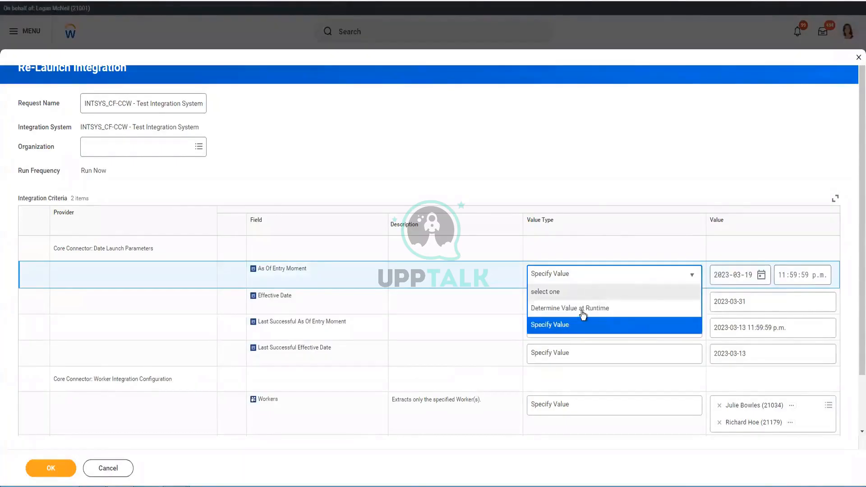
click(583, 308)
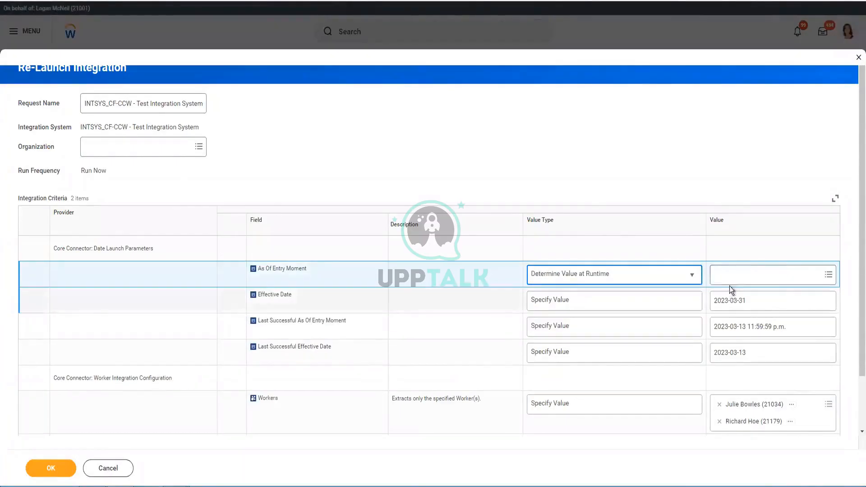
click(733, 281)
text(c)
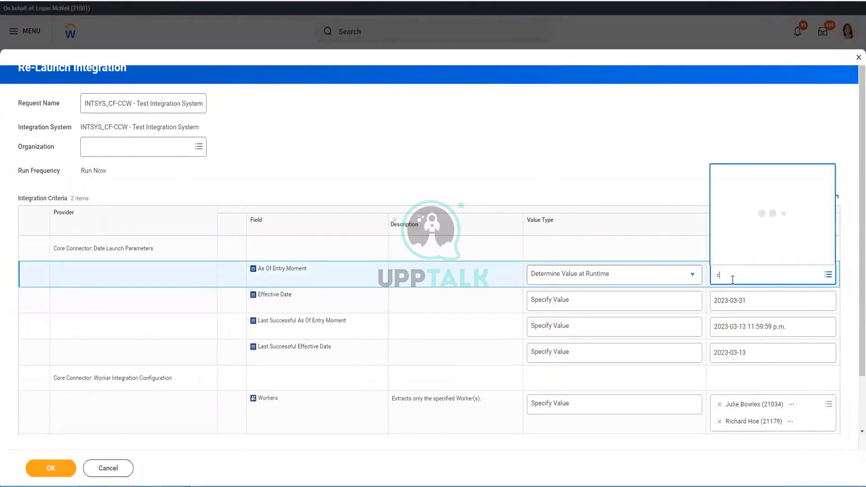
text(ur)
text(rent)
key(Return)
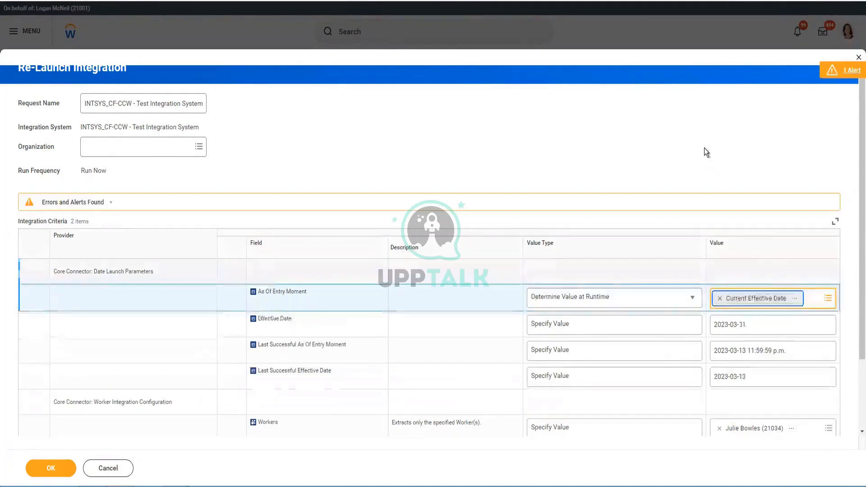
click(816, 299)
text(current moment)
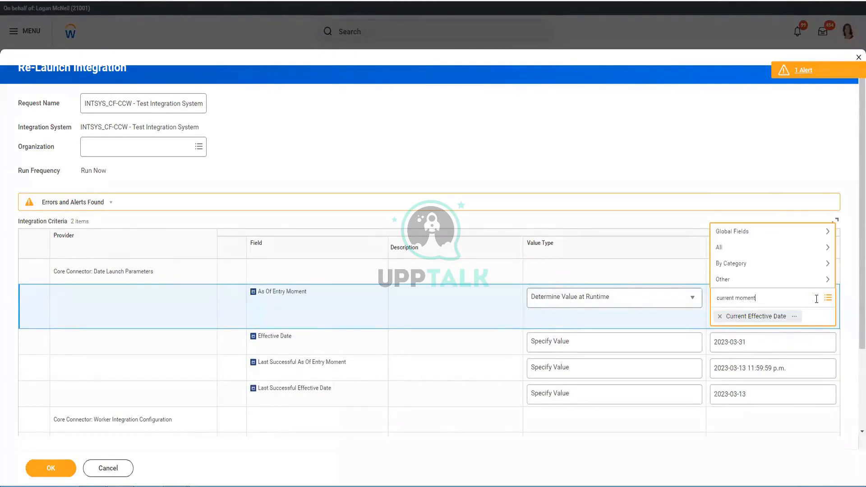
key(Return)
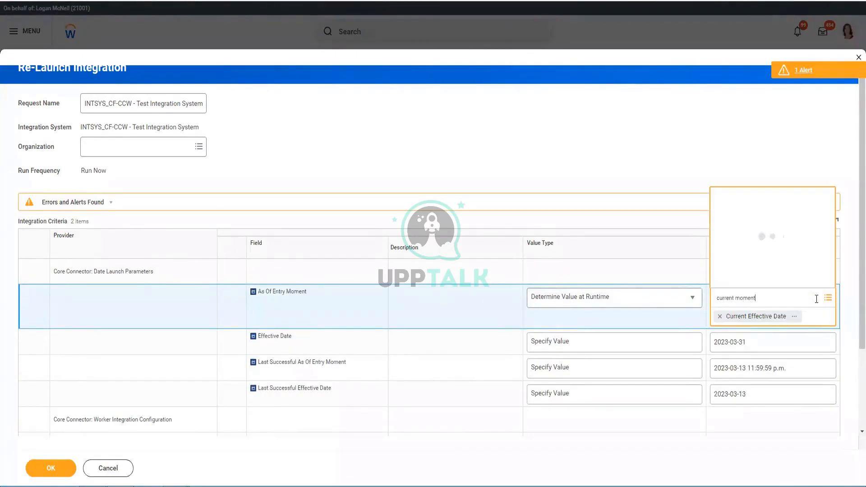
click(751, 247)
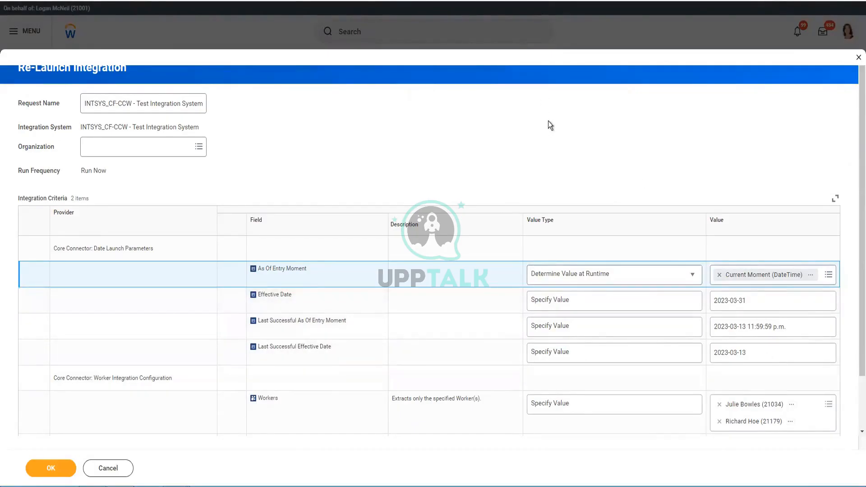
scroll(548, 135, down, 3)
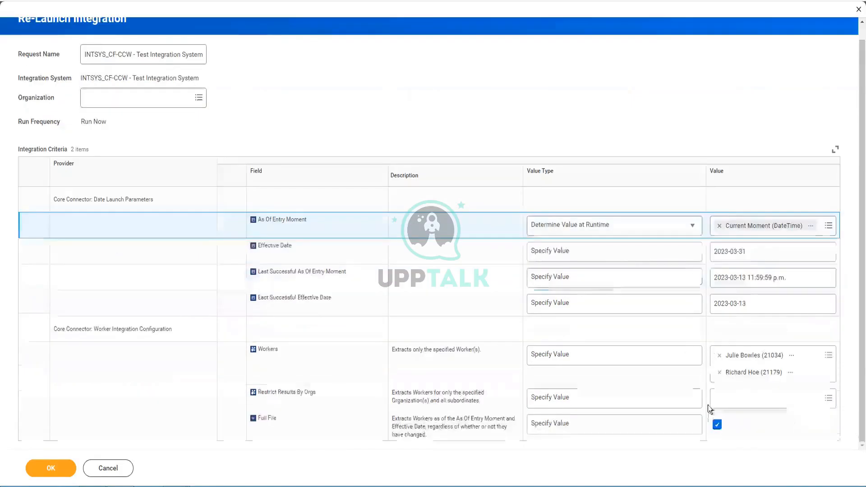
click(65, 471)
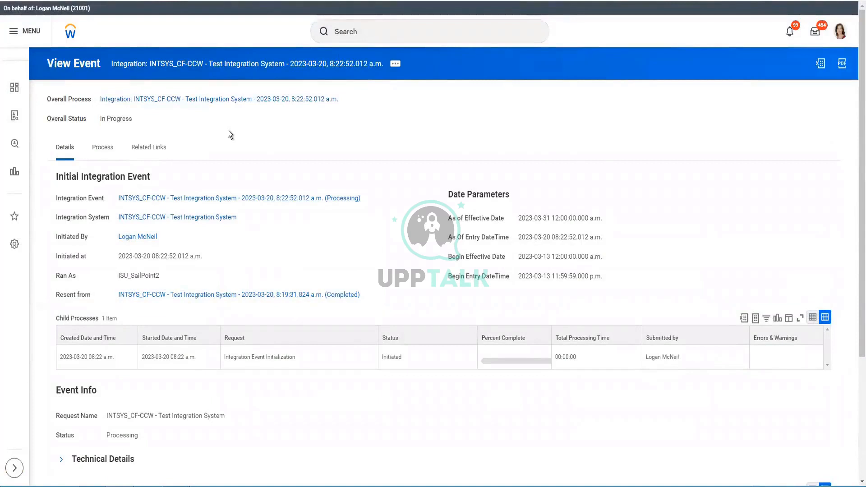
Refresh the completed 8:22 a.m. event and download CF_CCW-Version24.xml from its Event Document(s).
click(200, 68)
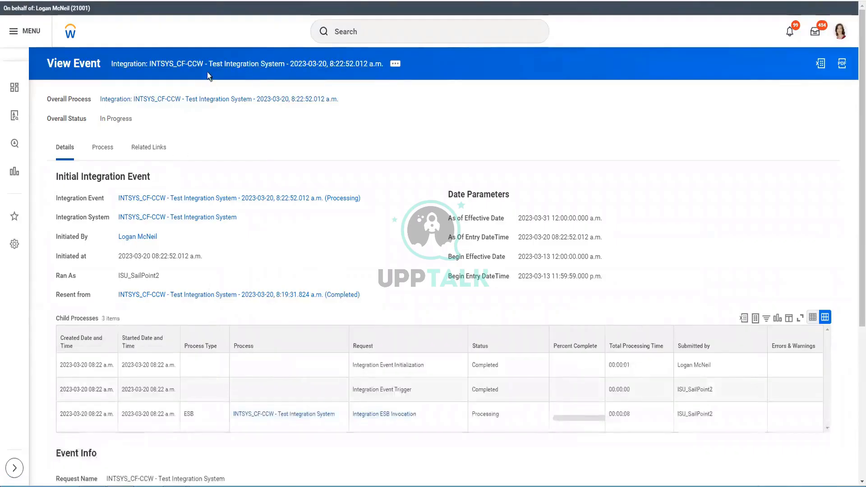
scroll(201, 202, down, 5)
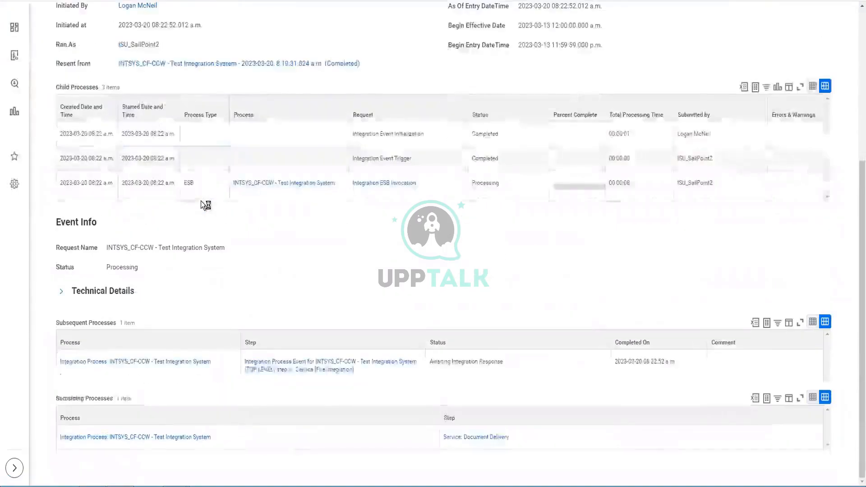
scroll(201, 202, down, 2)
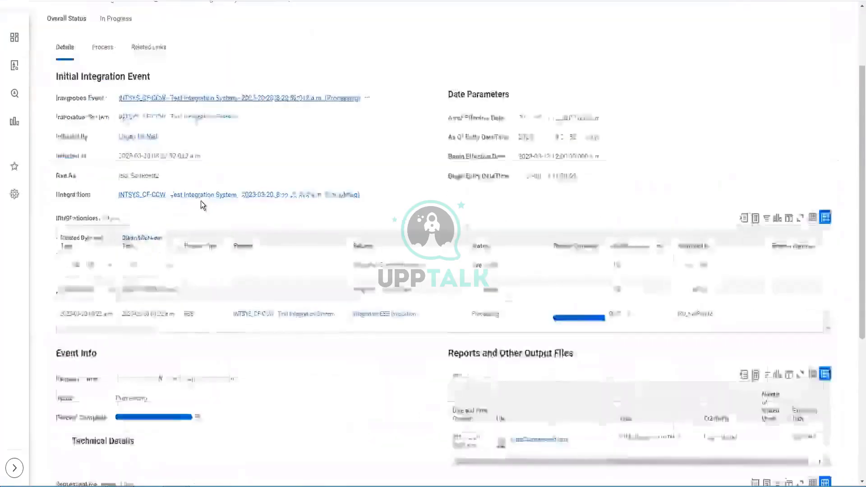
scroll(201, 201, down, 5)
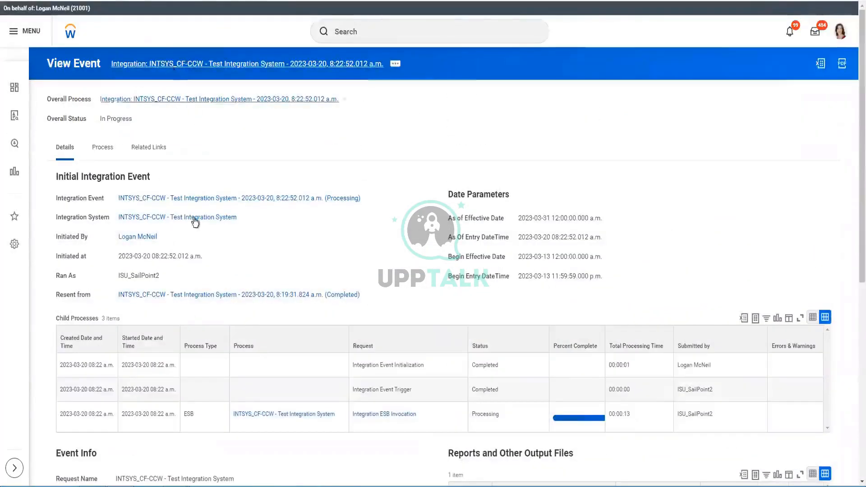
scroll(195, 221, down, 7)
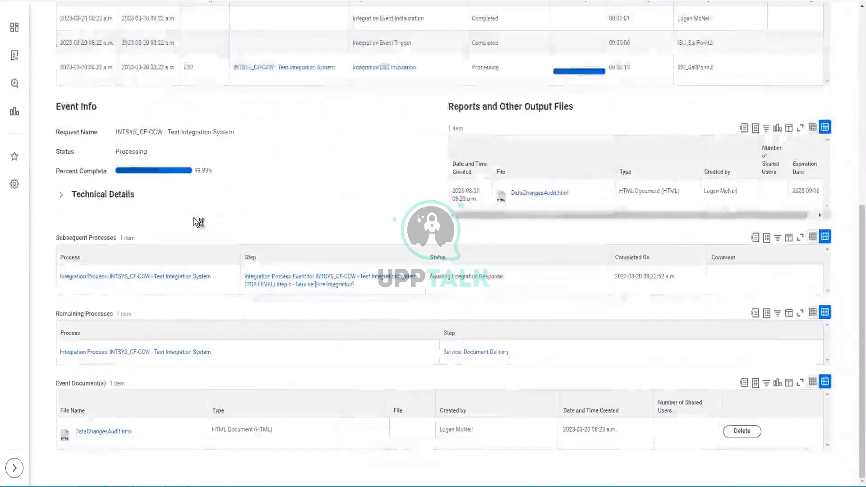
scroll(195, 221, down, 6)
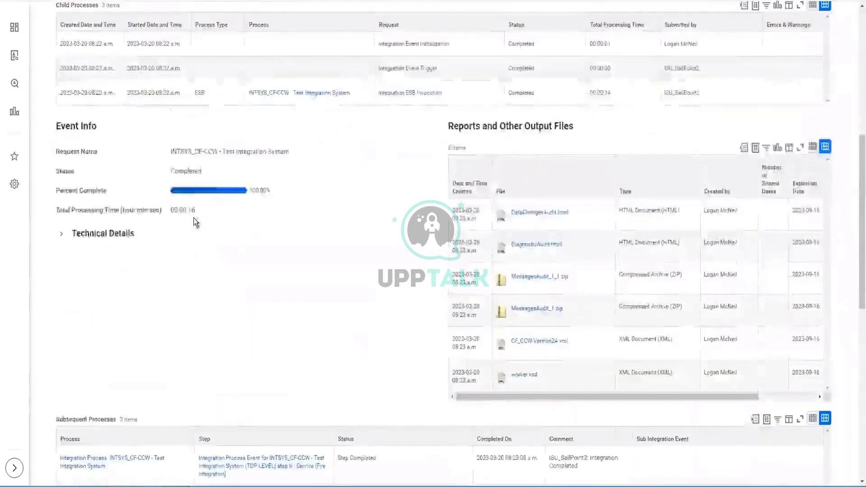
scroll(193, 218, down, 10)
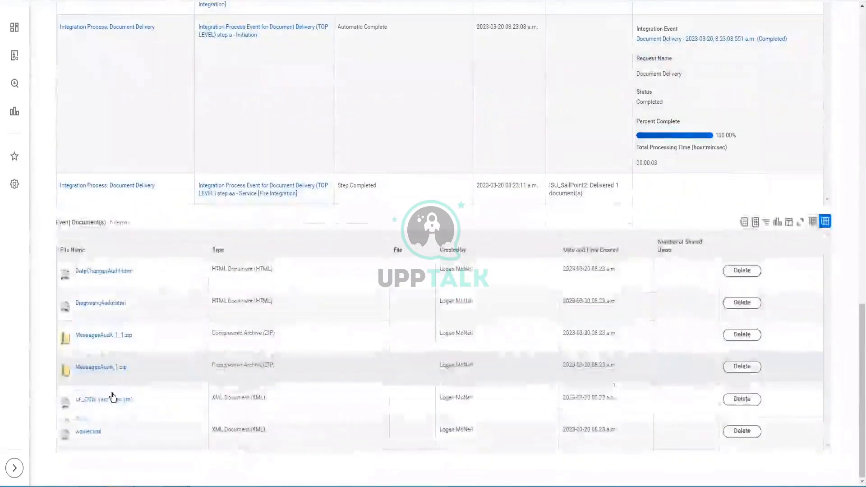
click(113, 398)
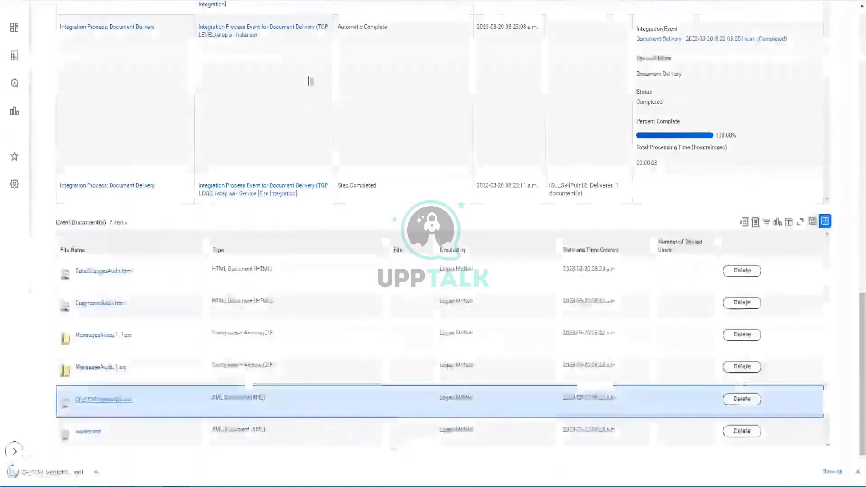
Open CF_CCW-Version24.xml in Internet Explorer and read the header and first worker's data.
click(45, 472)
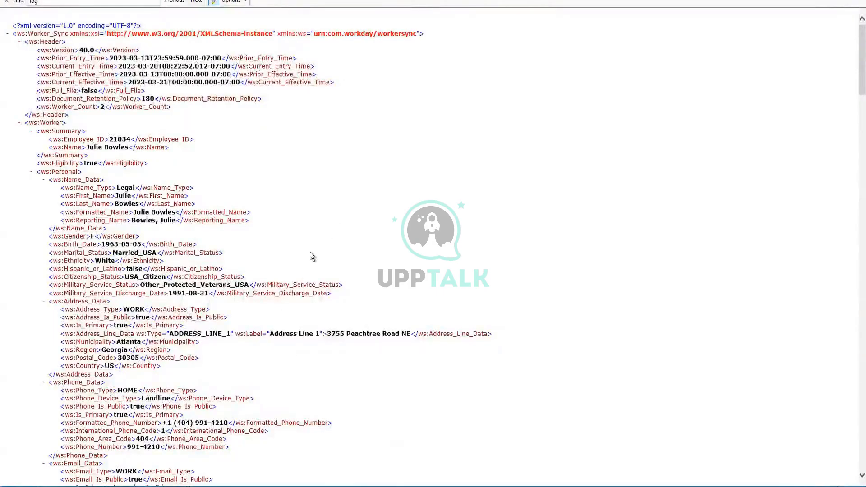
scroll(310, 252, down, 5)
scroll(161, 115, up, 3)
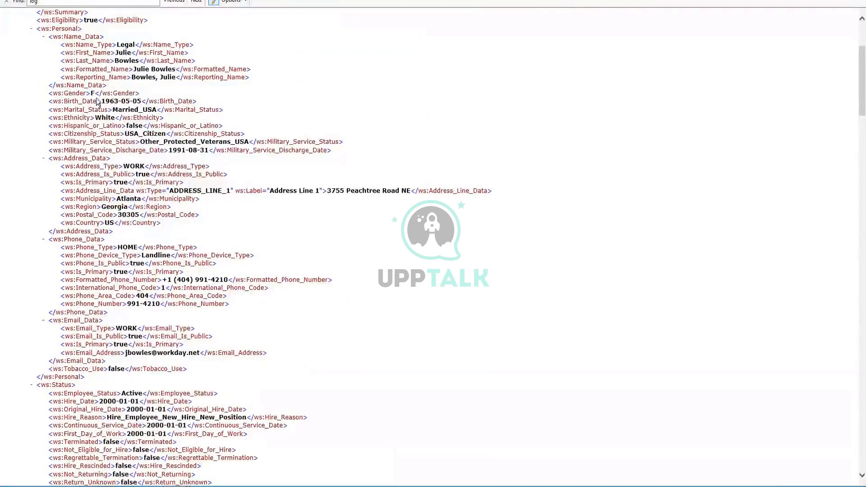
scroll(108, 46, up, 4)
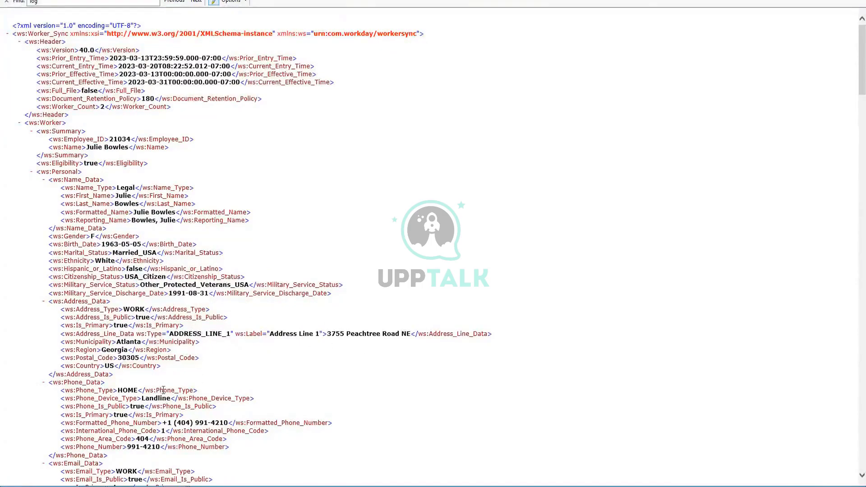
scroll(165, 411, down, 12)
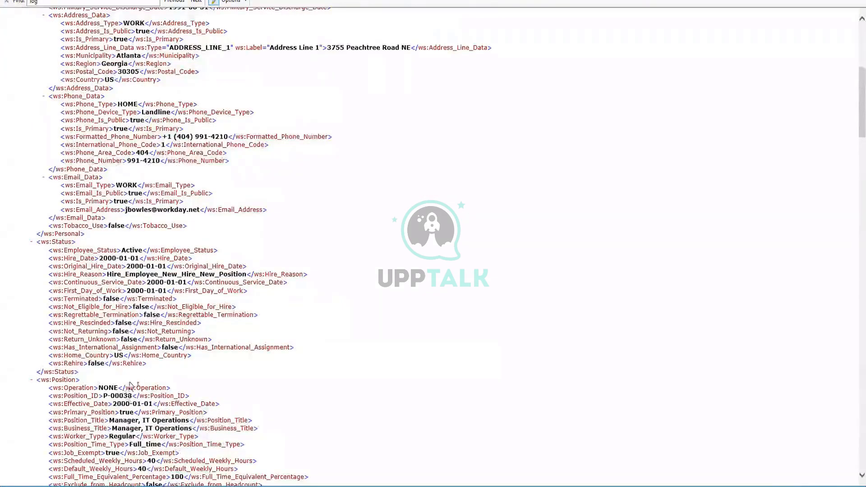
scroll(91, 331, down, 6)
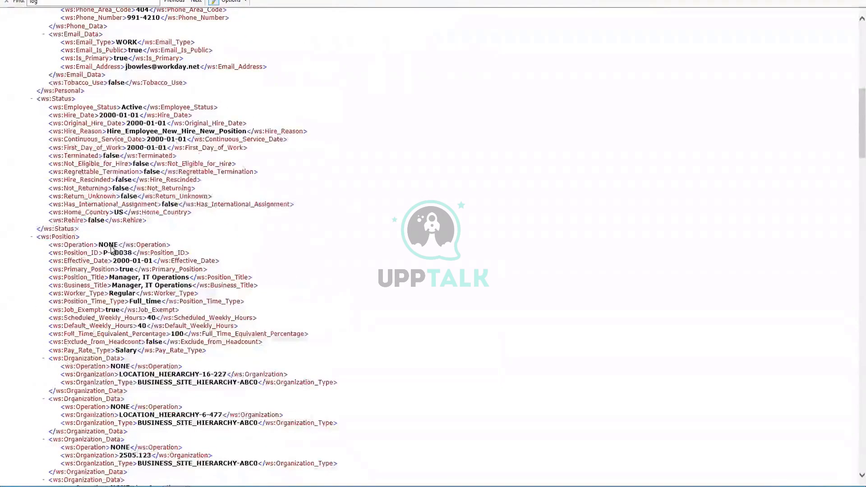
scroll(135, 311, down, 6)
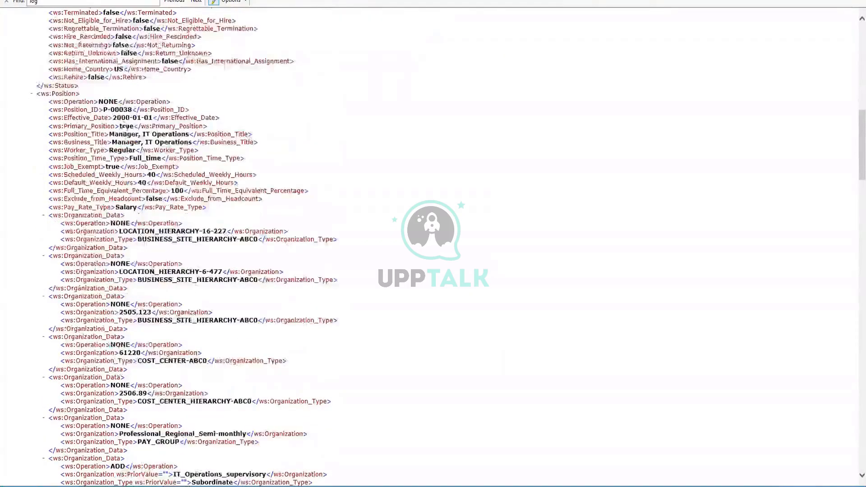
Highlight the Manager, IT Operations position title and scroll through the remaining Worker_Sync records.
drag(188, 134, 113, 134)
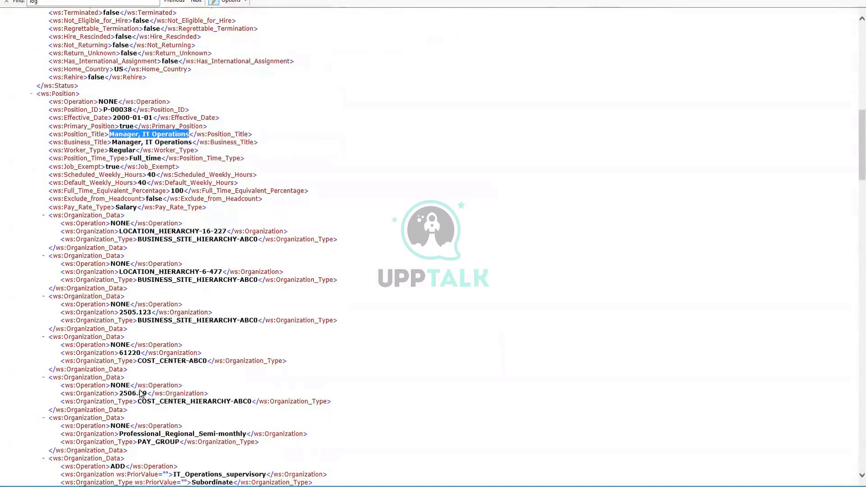
scroll(139, 388, down, 12)
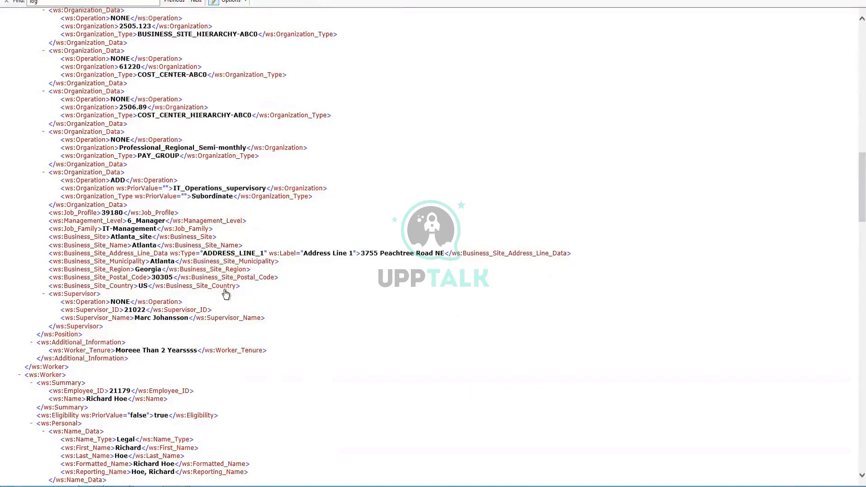
scroll(225, 294, down, 20)
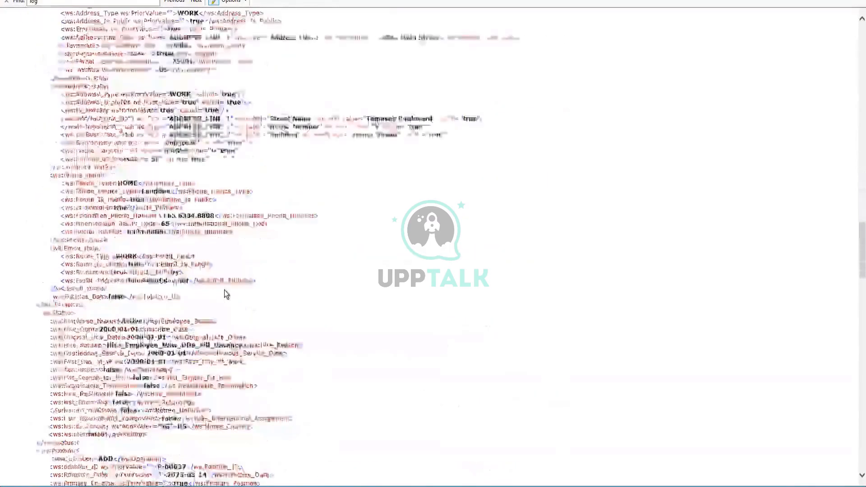
scroll(225, 294, down, 15)
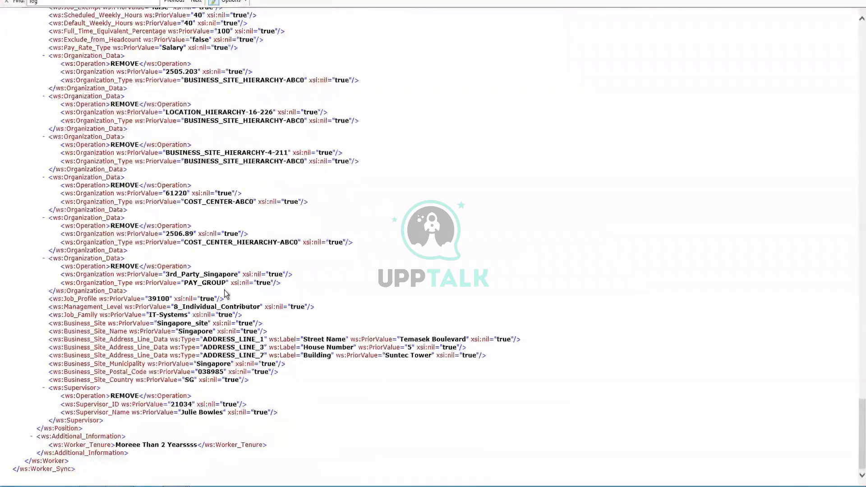
scroll(223, 290, up, 20)
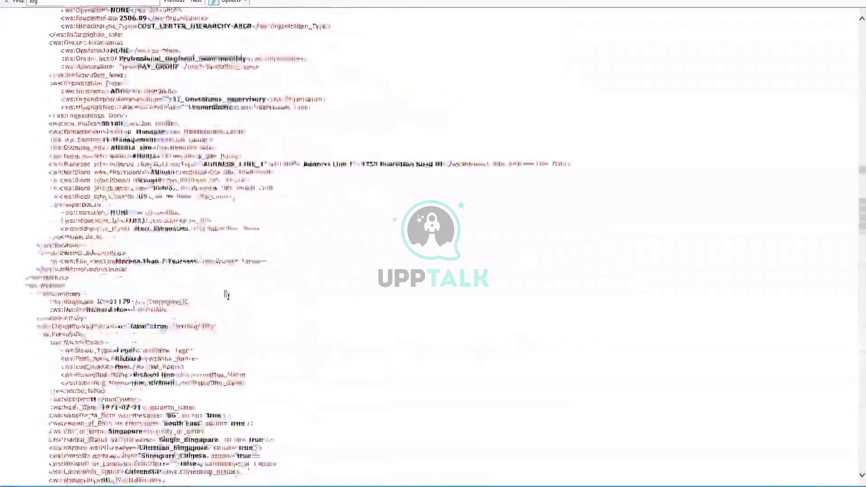
scroll(226, 294, up, 10)
scroll(225, 289, up, 10)
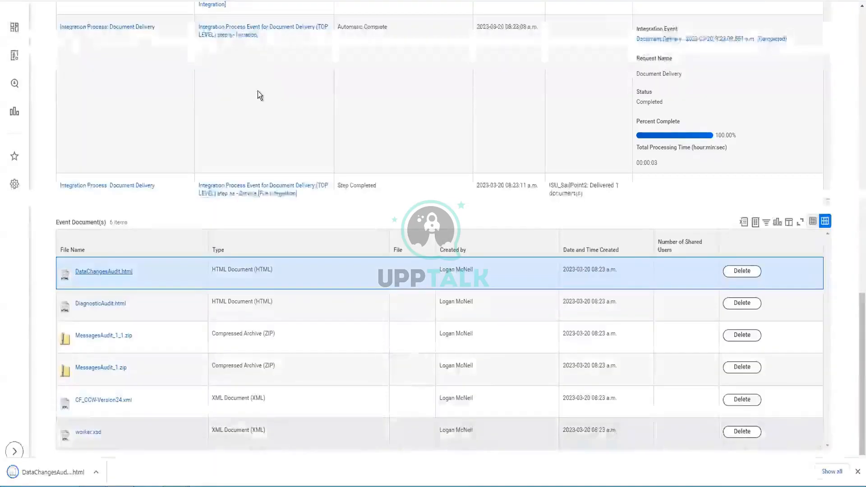
Open DataChangesAudit.html in Chrome and expand the first worker's change details.
click(68, 477)
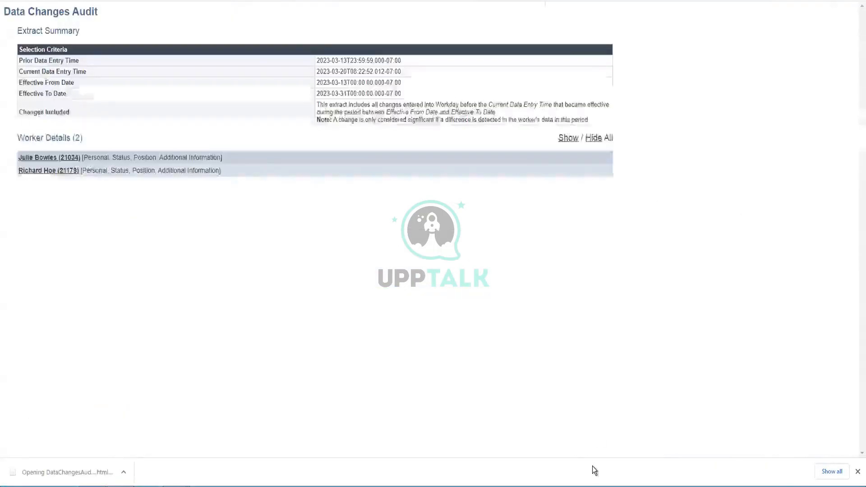
click(67, 157)
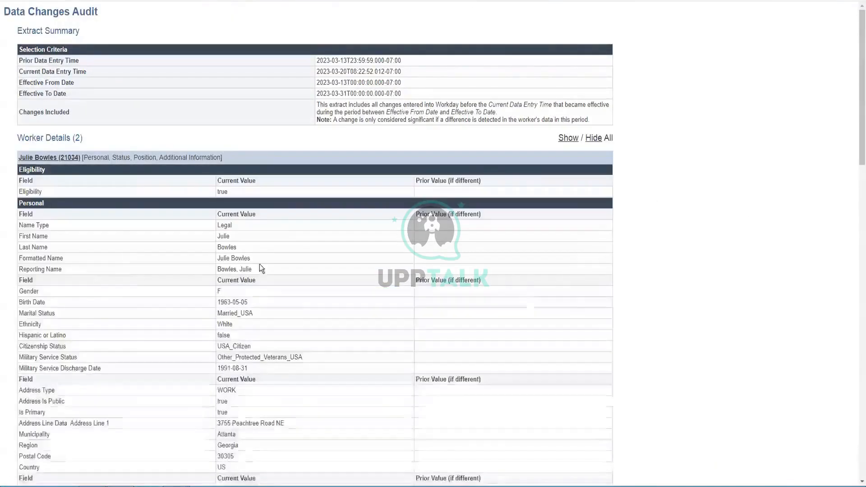
scroll(445, 254, down, 10)
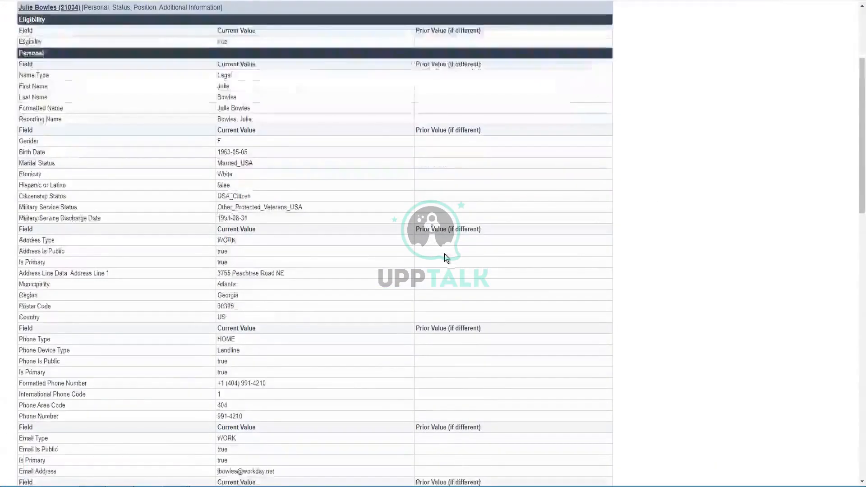
scroll(445, 254, down, 3)
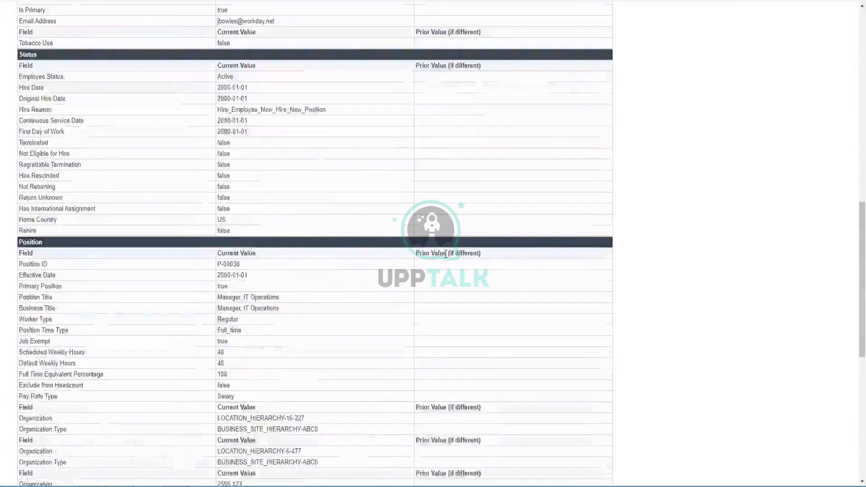
scroll(445, 253, down, 4)
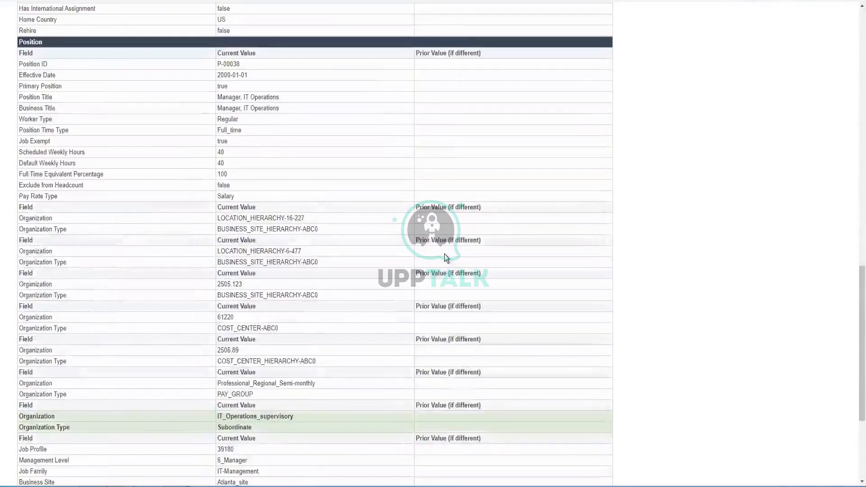
scroll(445, 253, down, 1)
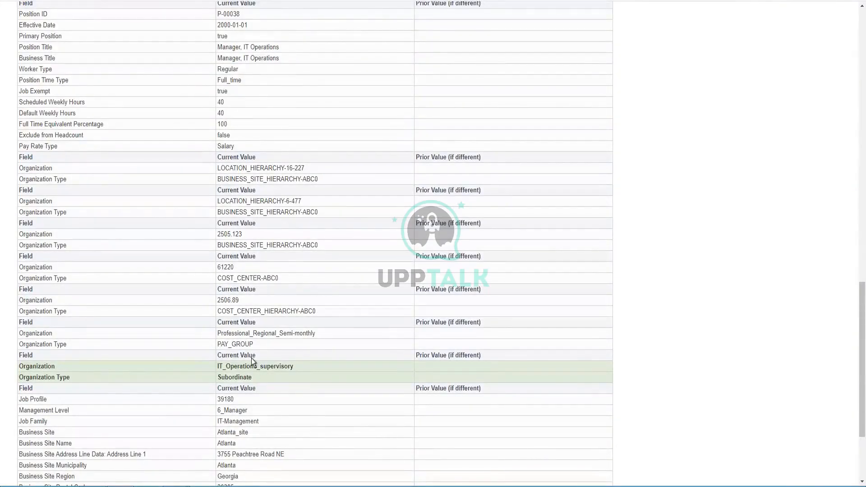
Highlight the Manager, IT Operations position title and review the current and prior value tables.
scroll(250, 358, up, 10)
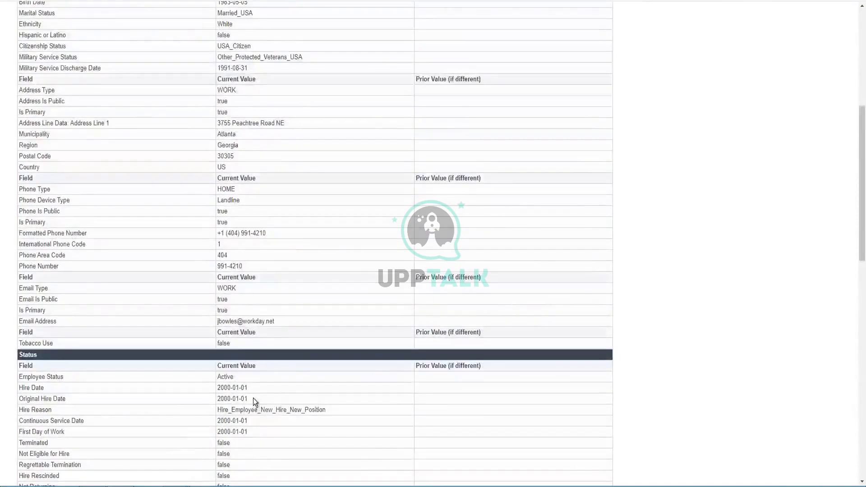
scroll(253, 398, up, 1)
scroll(253, 398, down, 5)
scroll(248, 372, down, 4)
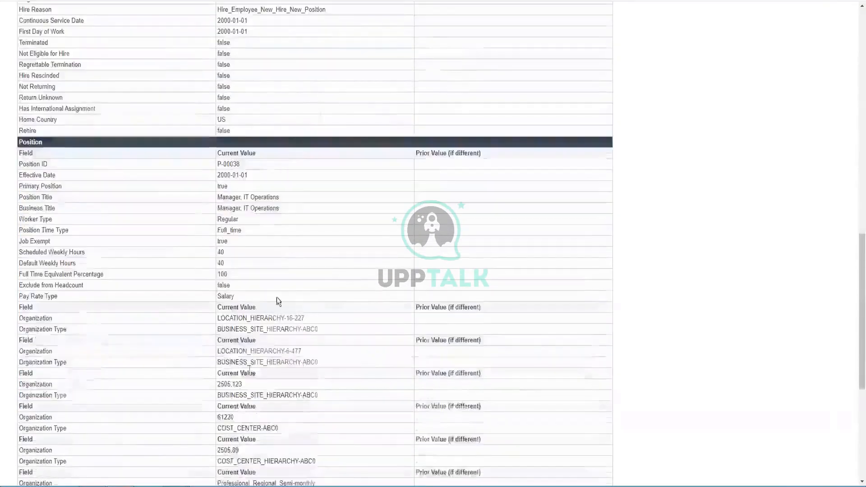
triple_click(252, 194)
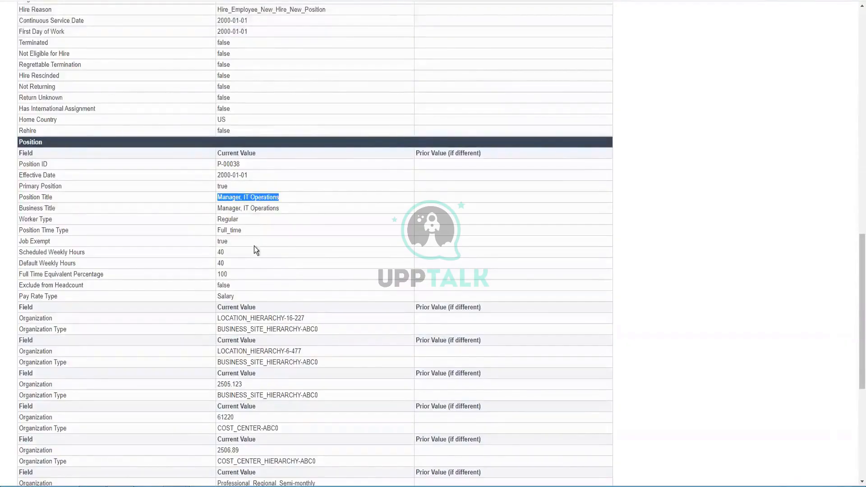
scroll(254, 247, down, 2)
scroll(254, 247, down, 3)
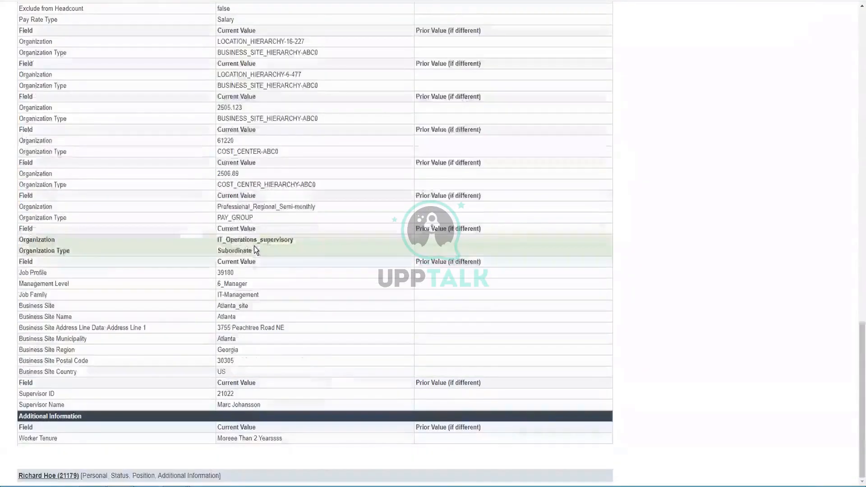
scroll(255, 249, up, 7)
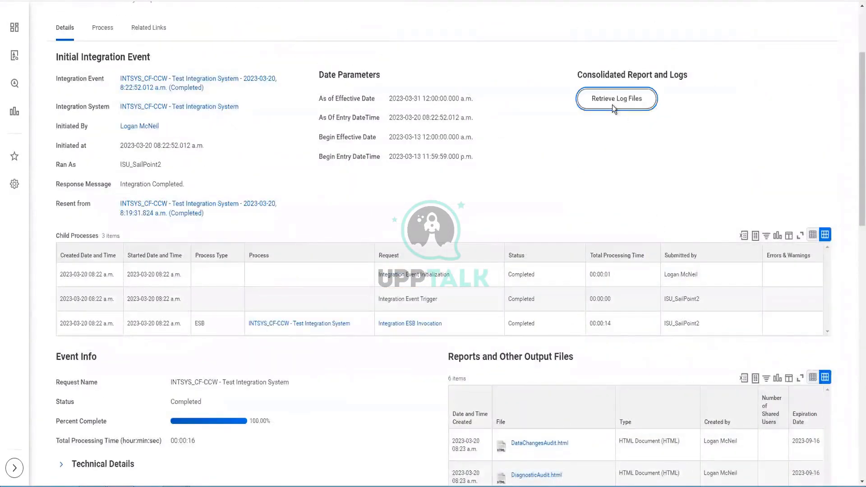
Request the integration event's log files with Retrieve Log Files, confirming the request.
click(612, 104)
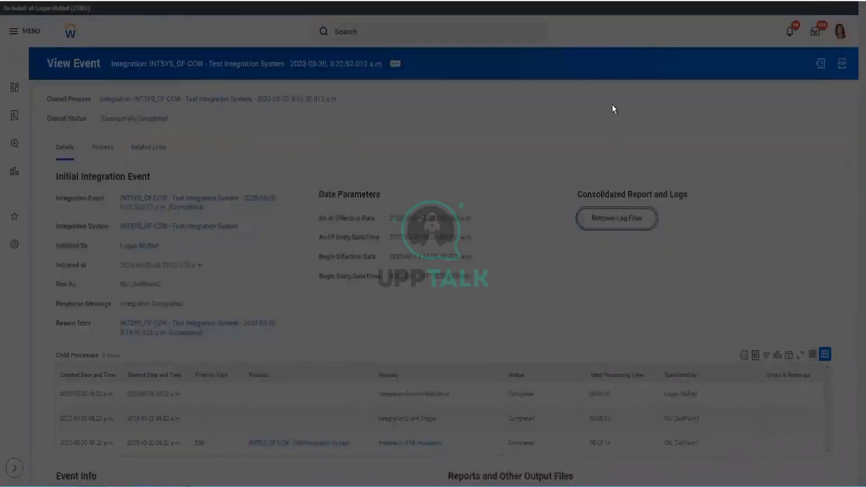
click(352, 148)
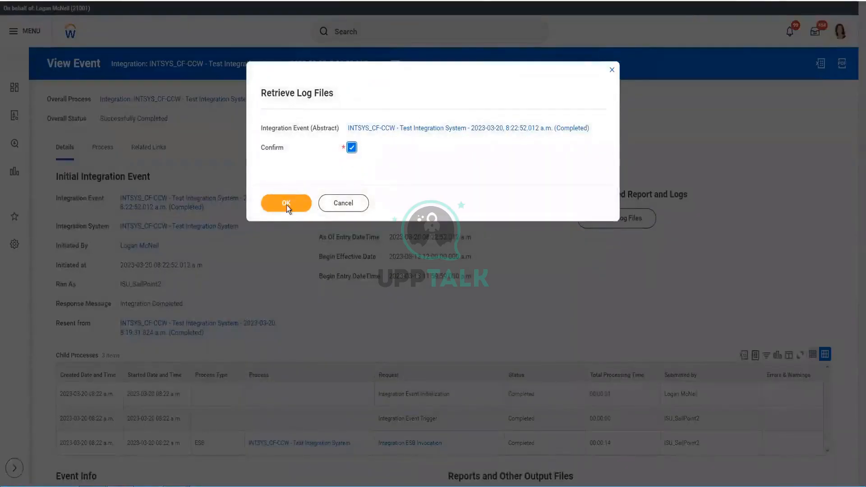
click(286, 204)
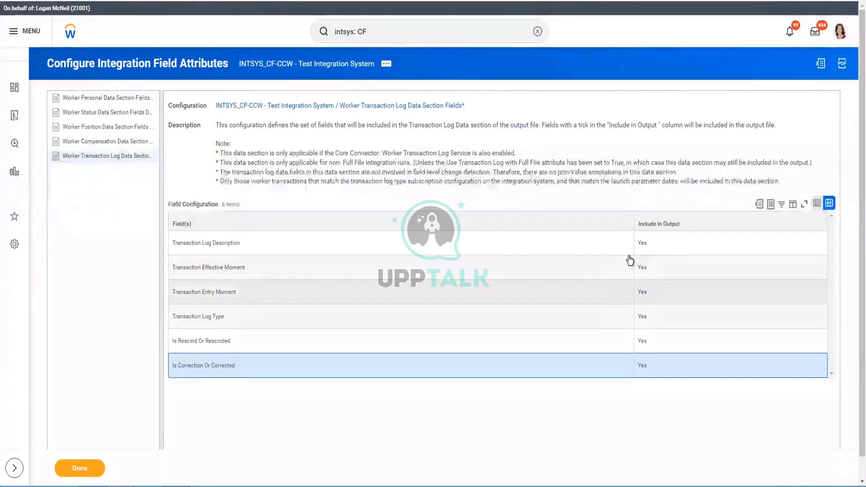
Highlight the Is Rescind Or Rescinded and Is Correction Or Corrected transaction log fields.
triple_click(240, 352)
drag(175, 369, 242, 370)
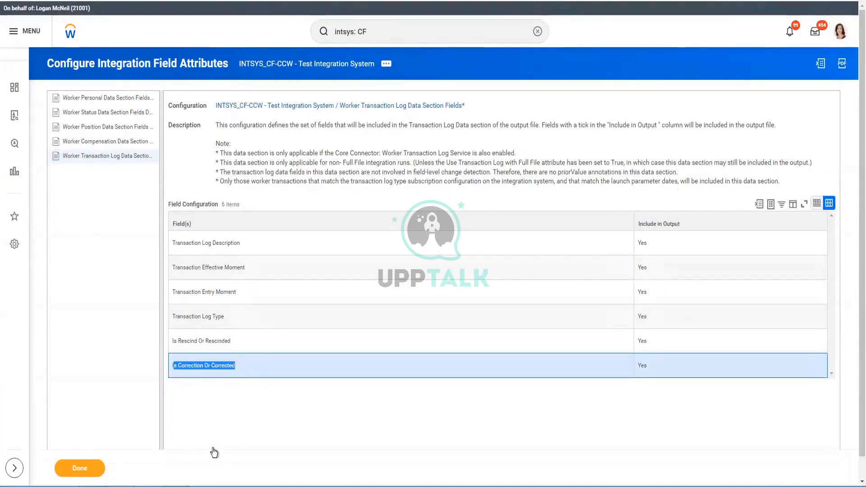
click(177, 485)
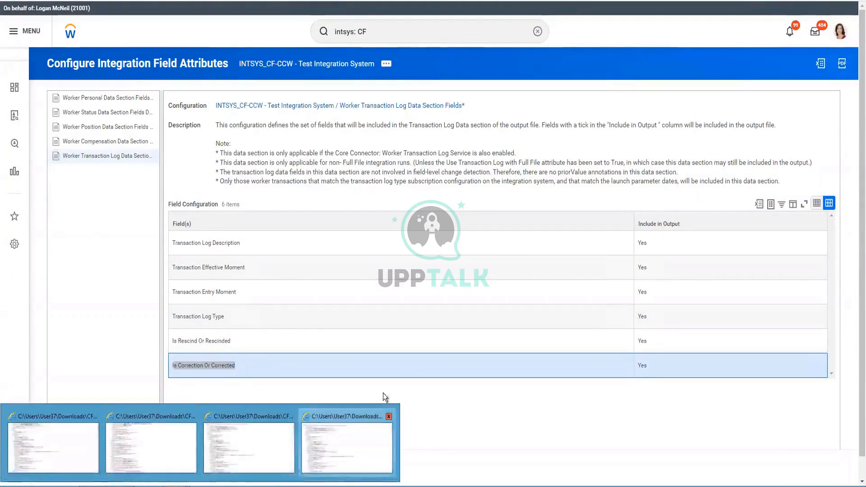
click(380, 456)
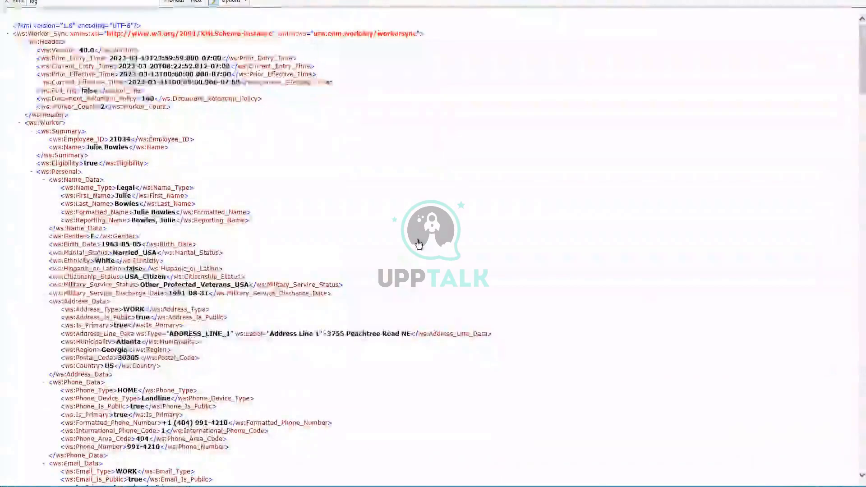
key(ctrl+f)
text(res)
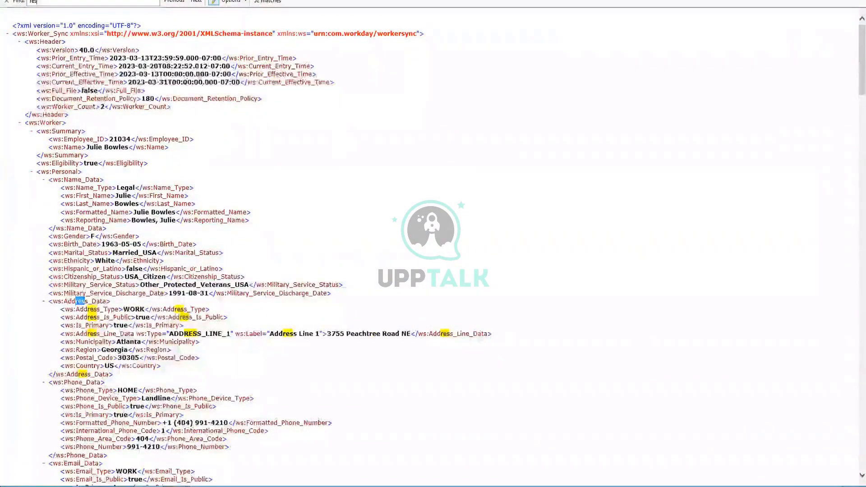
text(c)
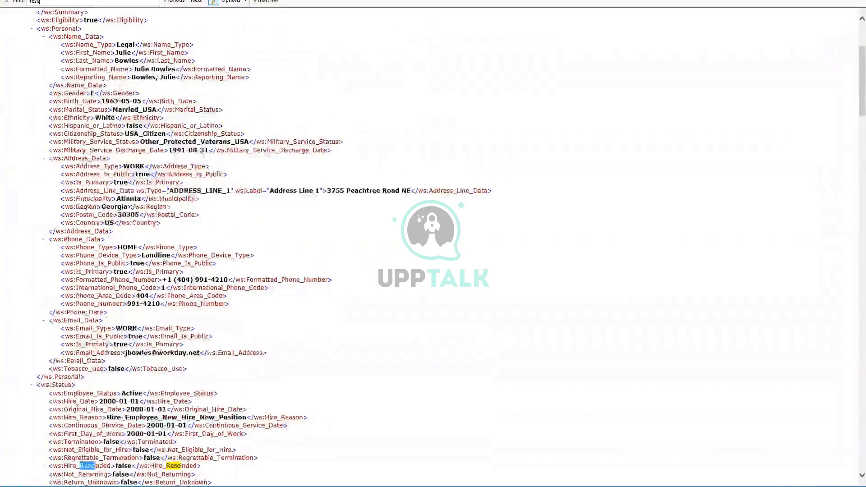
text(inded)
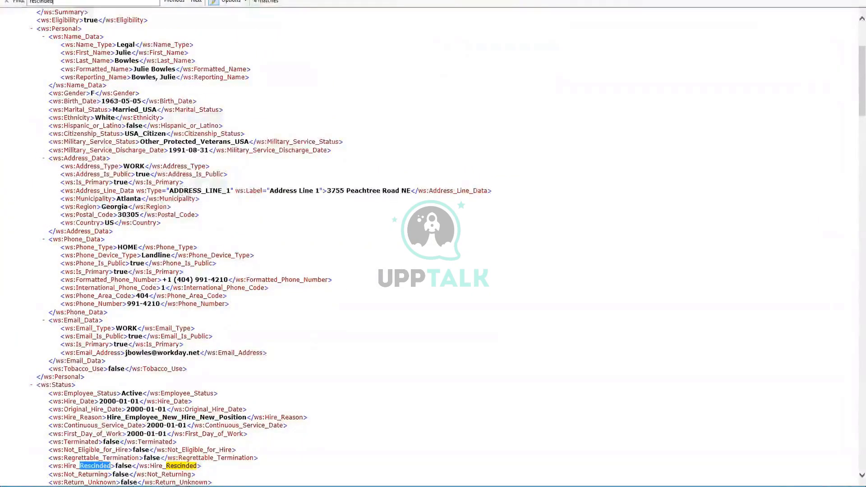
scroll(257, 421, down, 6)
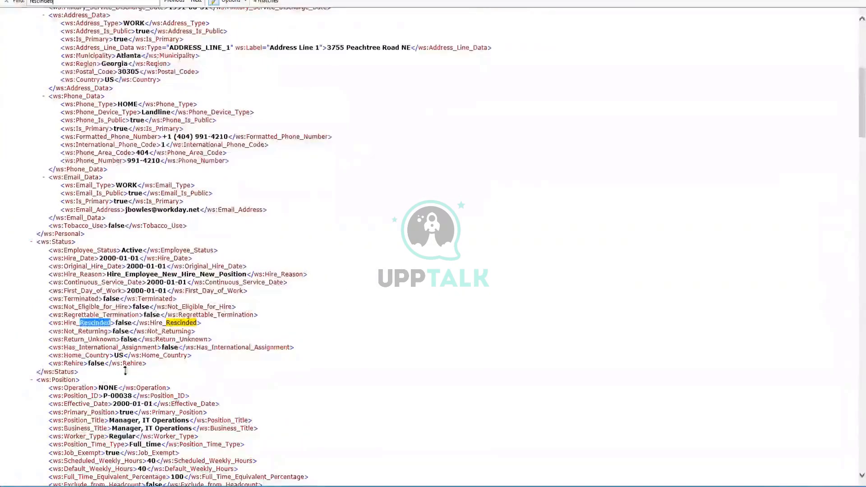
click(195, 2)
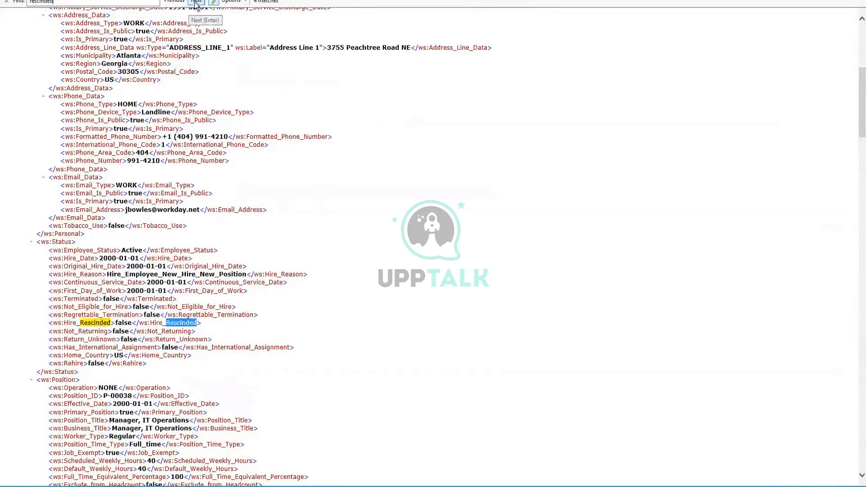
click(195, 1)
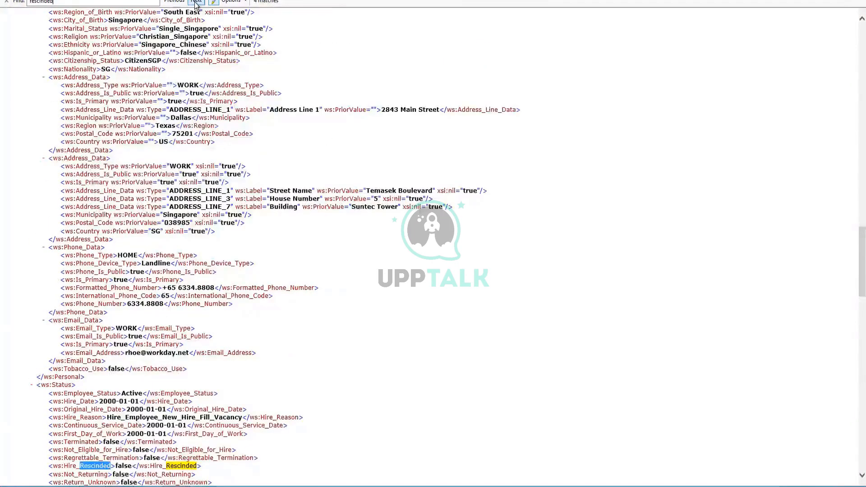
scroll(228, 328, up, 9)
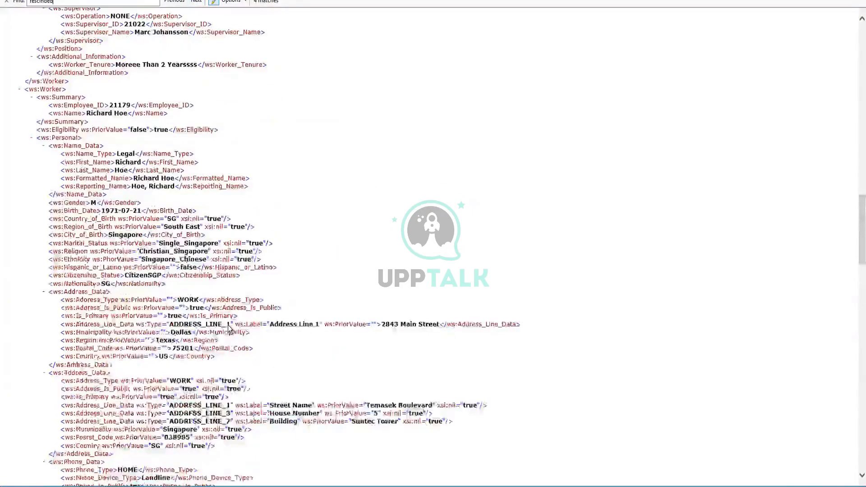
scroll(228, 328, down, 15)
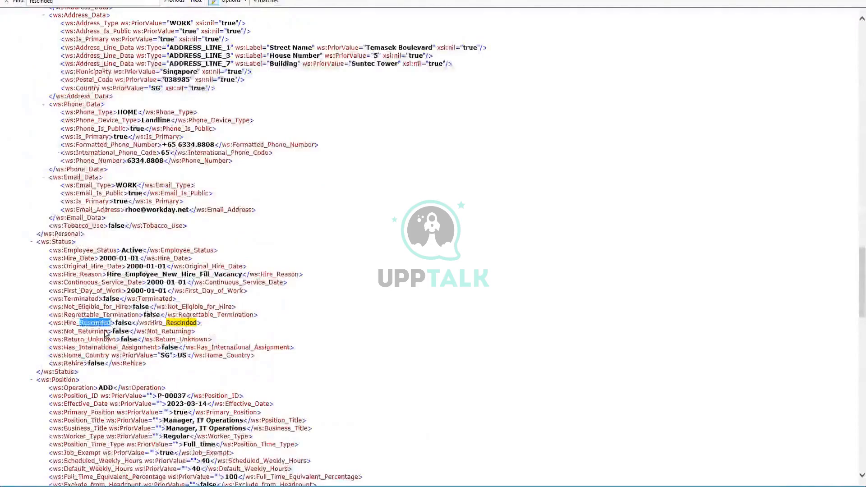
scroll(105, 333, down, 20)
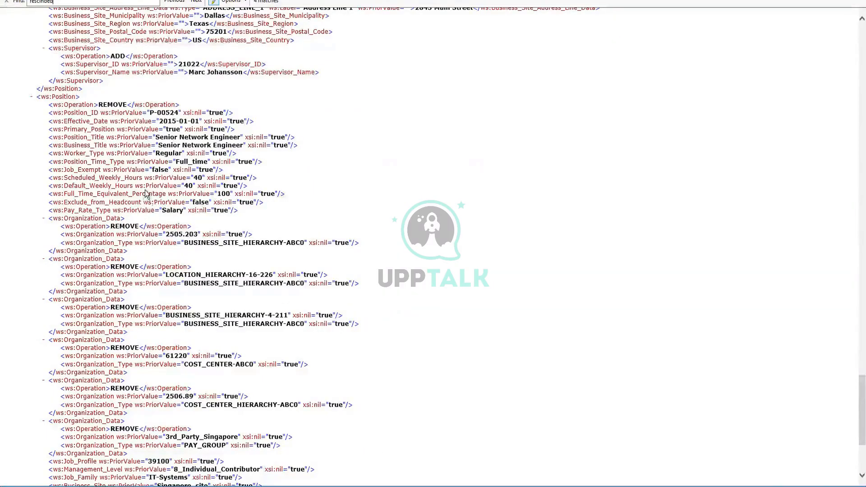
scroll(145, 194, down, 7)
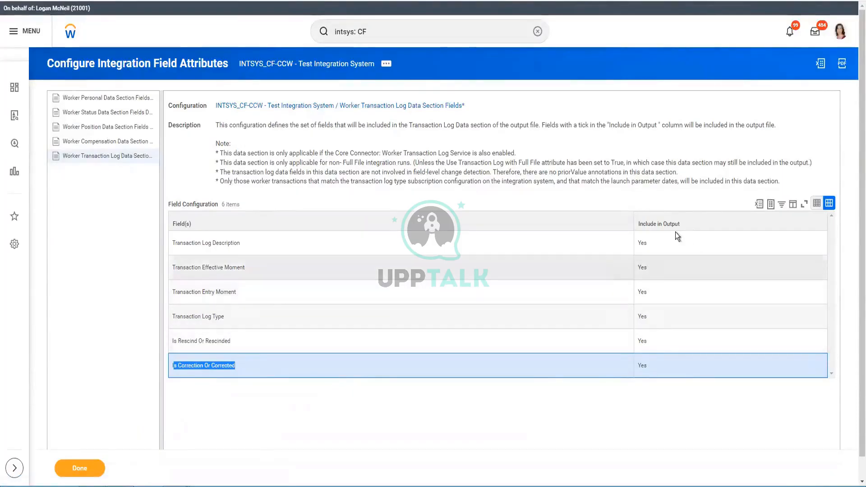
Finish the transaction log field setup and return to the INTSYS_CF-CCW integration system page.
click(81, 468)
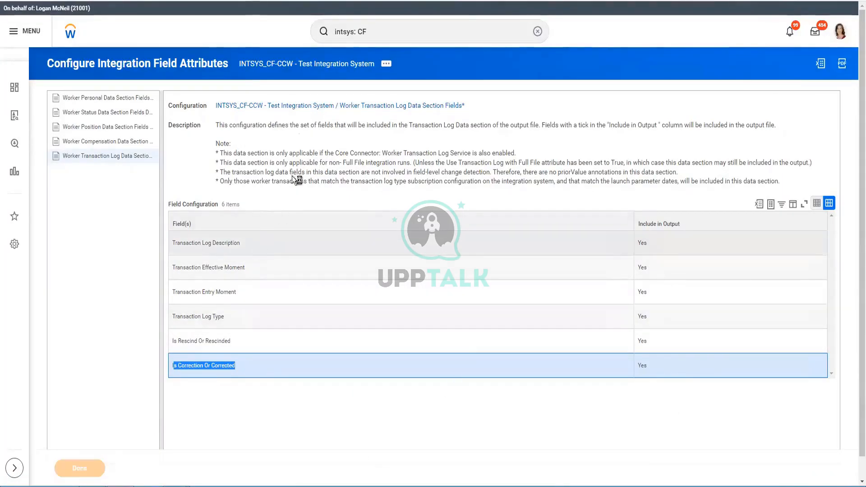
click(301, 63)
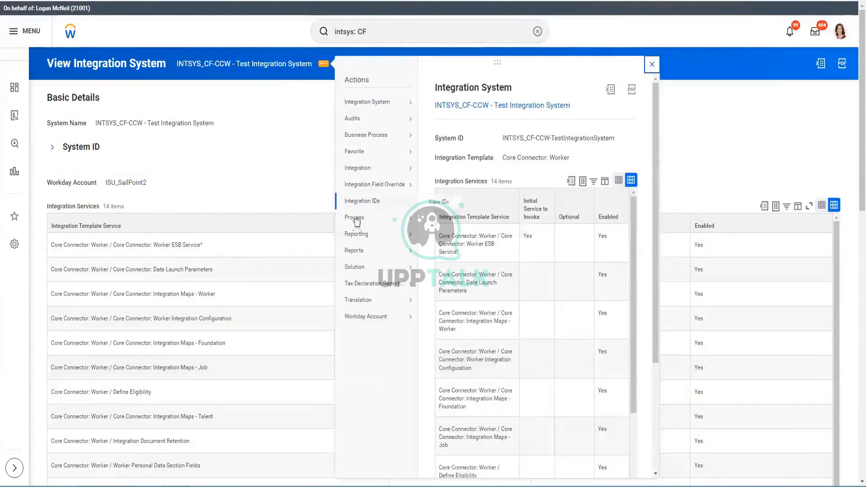
Launch the INTSYS_CF-CCW test integration system with Run Frequency set to Run Now.
mouse_move(360, 170)
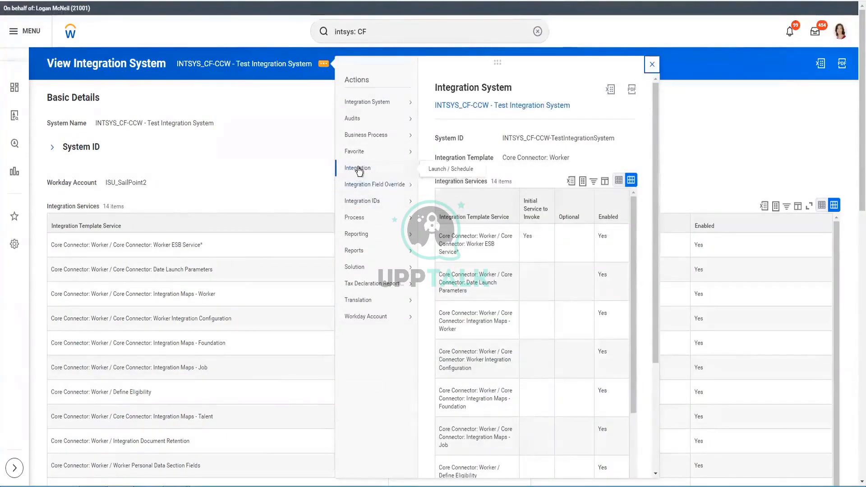
click(448, 169)
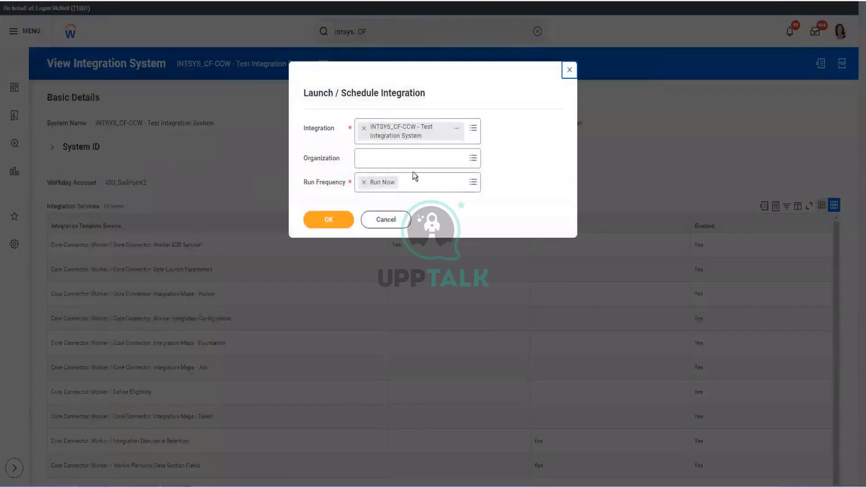
click(331, 220)
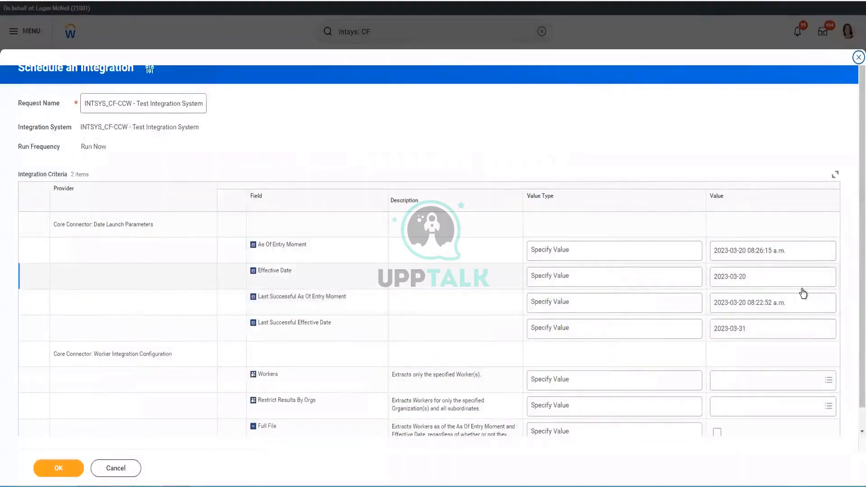
Set the Effective Date to 2023-03-31.
click(759, 281)
click(760, 279)
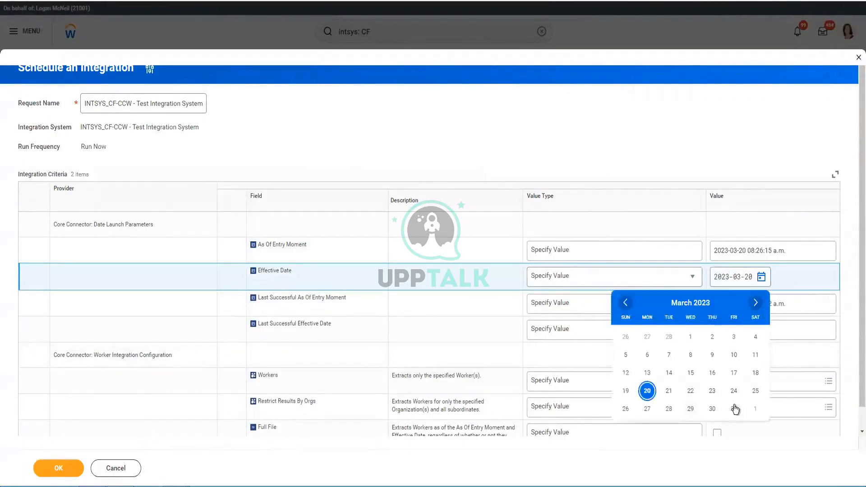
click(733, 409)
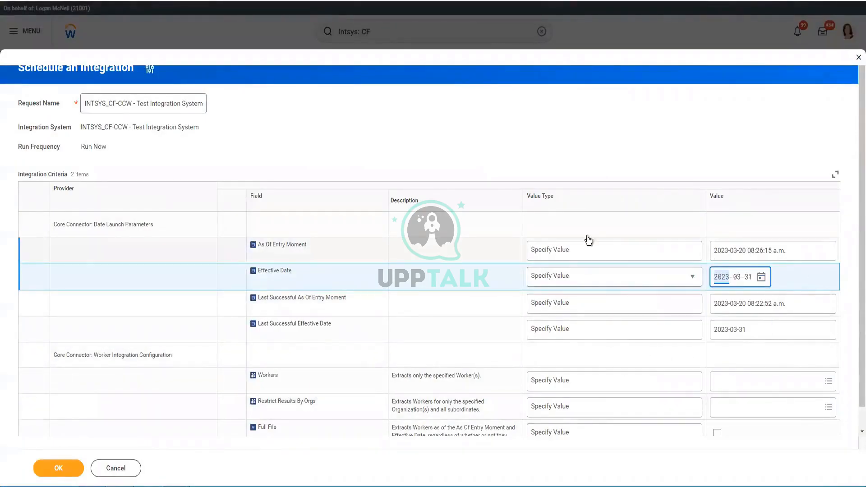
Set As Of Entry Moment to Determine Value at Runtime as Current Moment (DateTime).
click(593, 257)
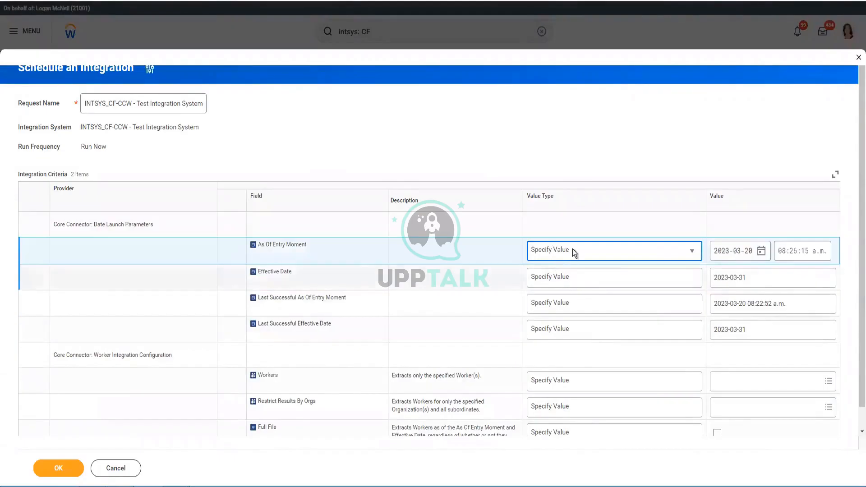
click(573, 251)
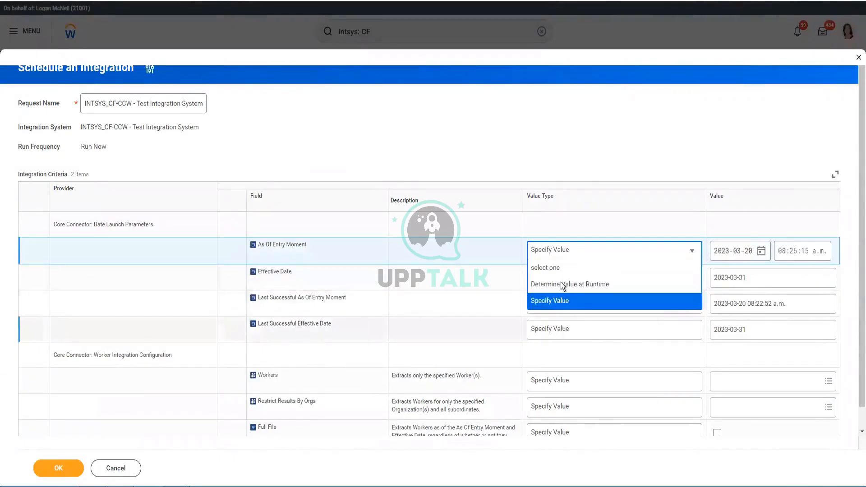
click(597, 288)
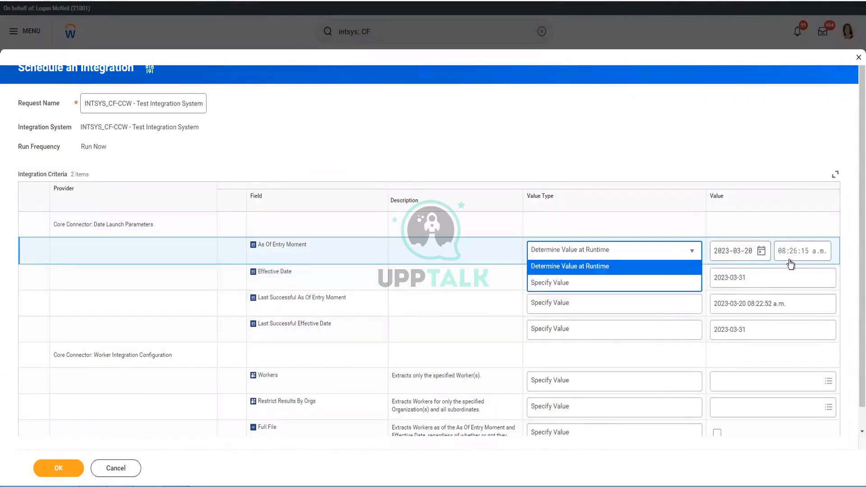
click(750, 258)
text(cur)
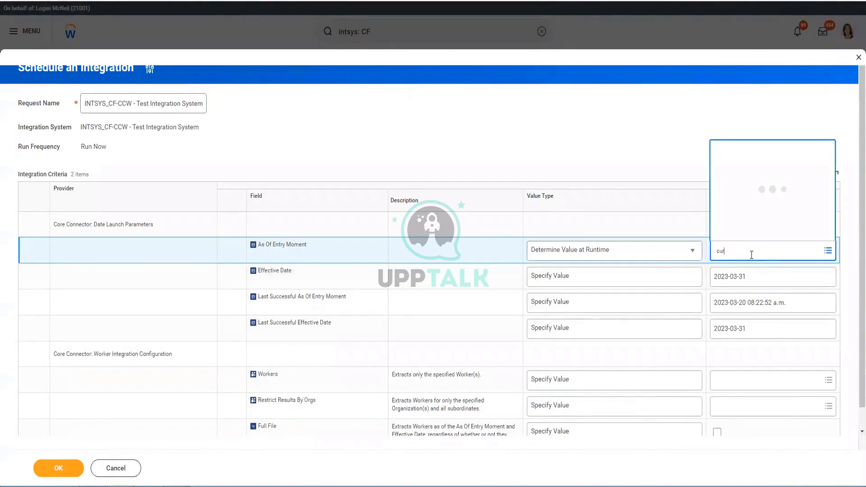
text(rent moment)
key(Return)
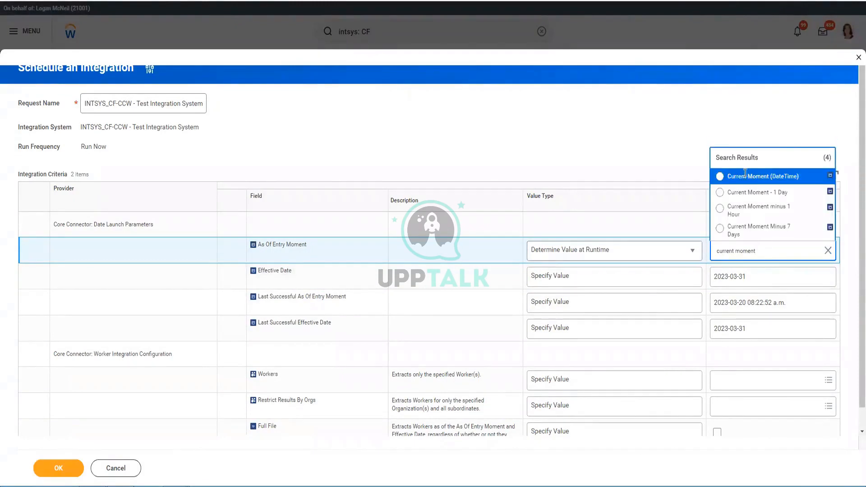
click(742, 180)
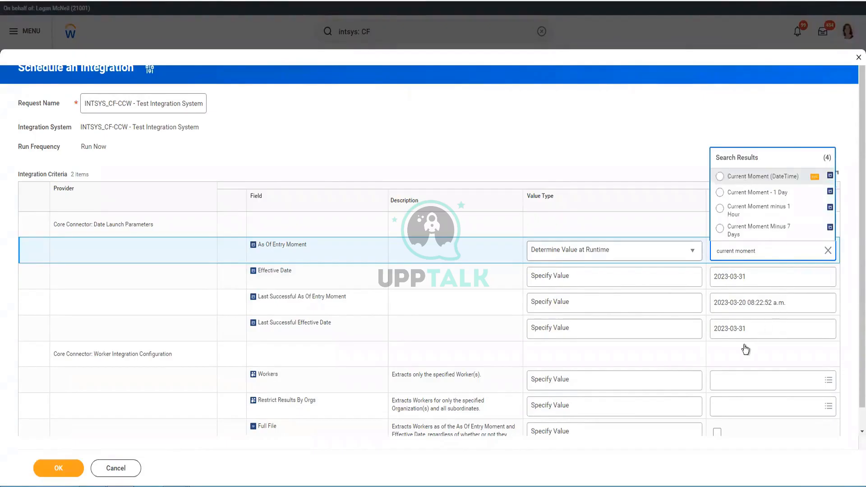
click(779, 306)
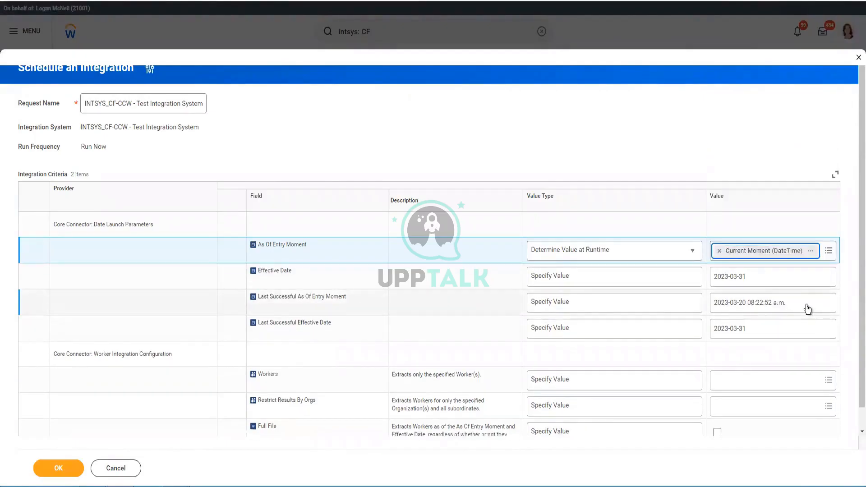
Set Last Successful As Of Entry Moment and Last Successful Effective Date both to 2023-02-28.
click(780, 307)
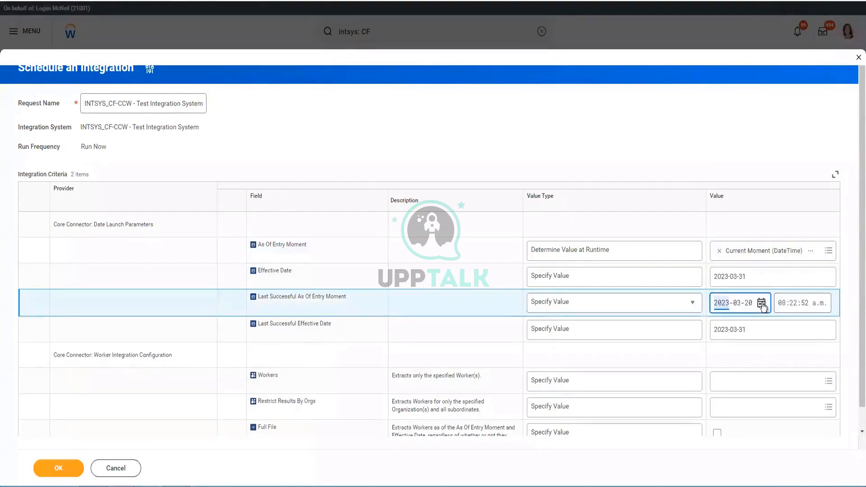
click(744, 306)
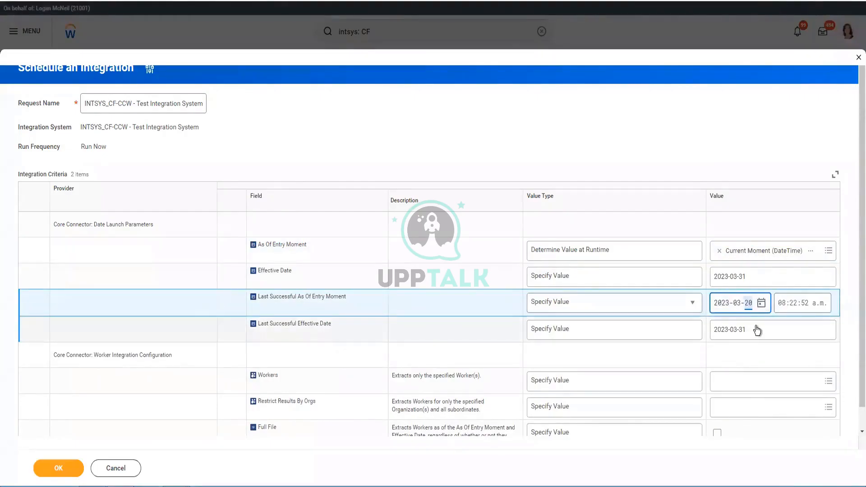
click(761, 302)
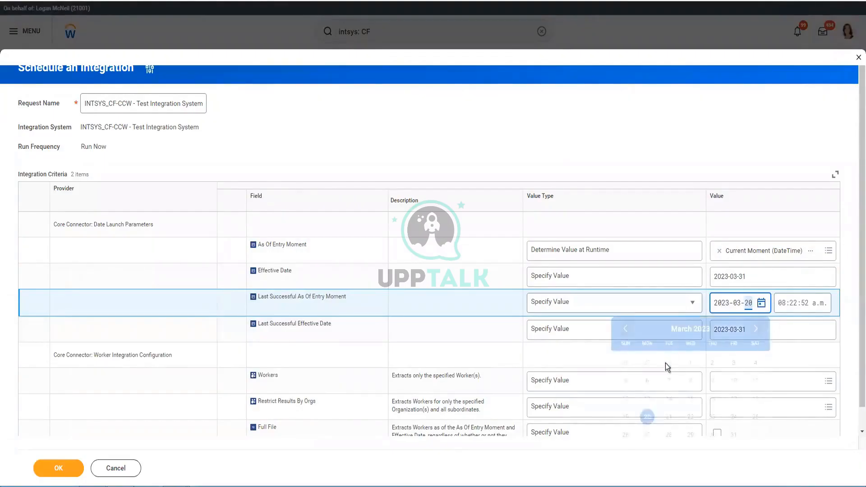
click(668, 363)
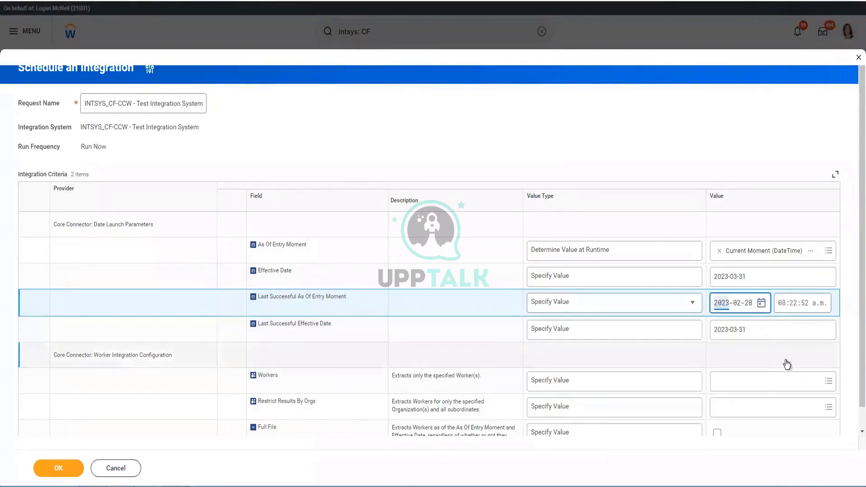
click(754, 334)
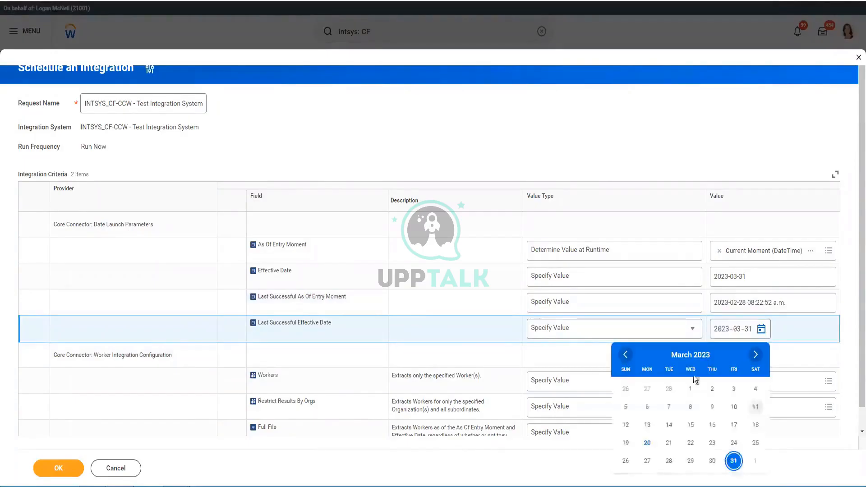
click(668, 388)
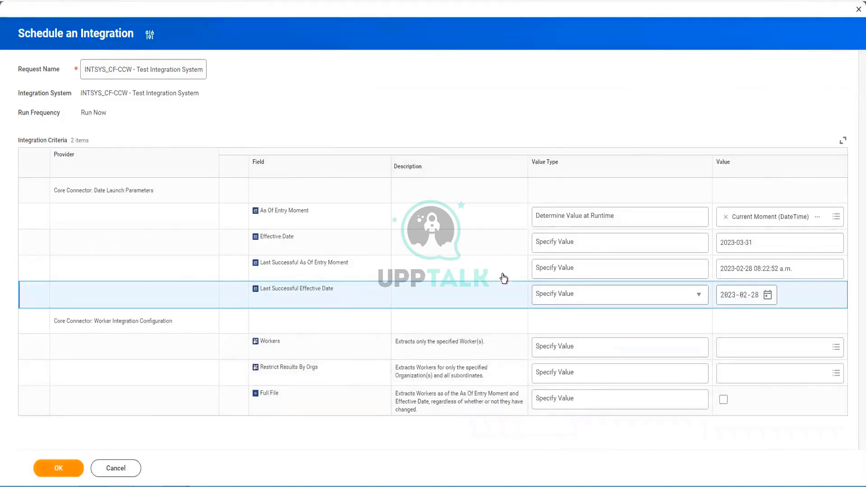
click(529, 164)
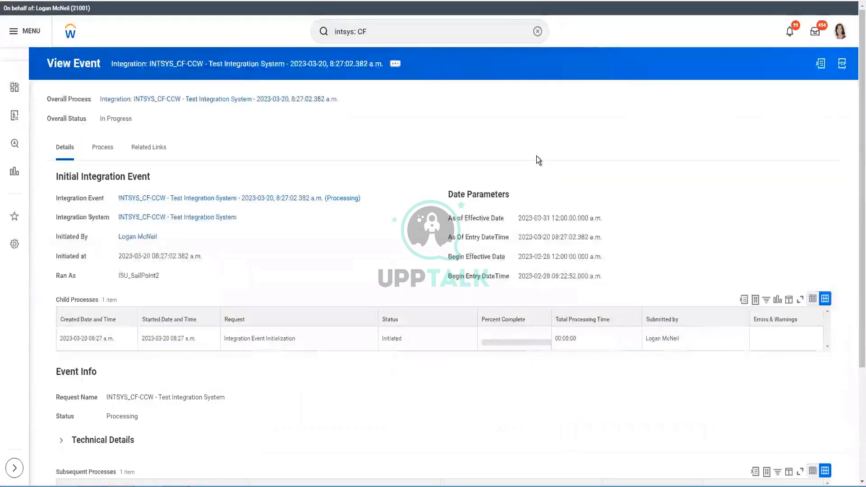
Check the 8:27:02 a.m. event's status and Child Processes as it finishes with 24 ESB errors and warnings.
scroll(217, 152, down, 3)
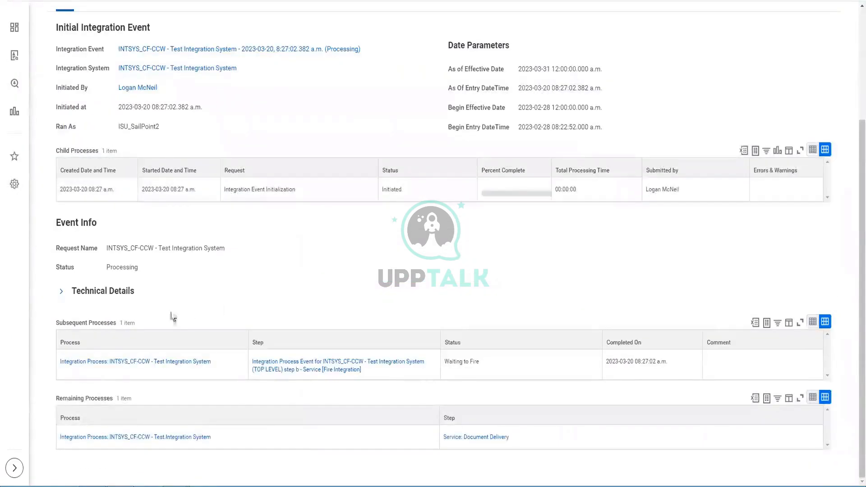
scroll(212, 176, up, 3)
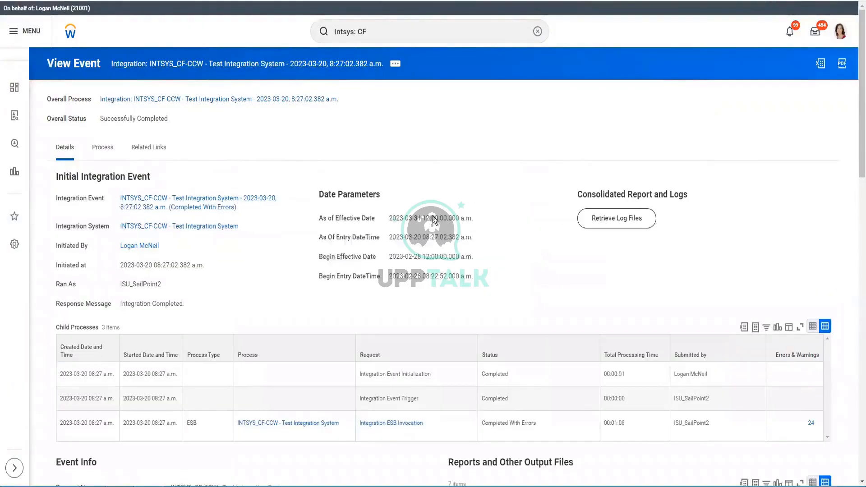
Scroll to Reports and Other Output Files to locate CF_CCW-Version24.xml.
scroll(213, 187, down, 5)
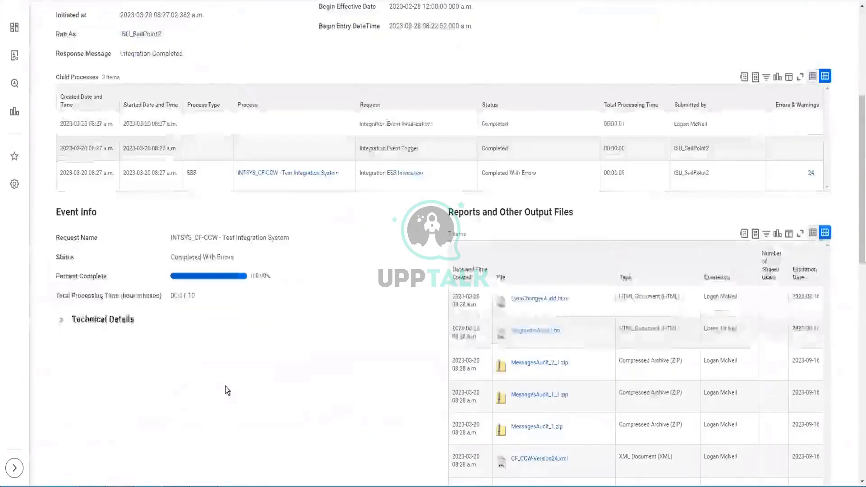
scroll(226, 388, down, 3)
scroll(256, 379, down, 3)
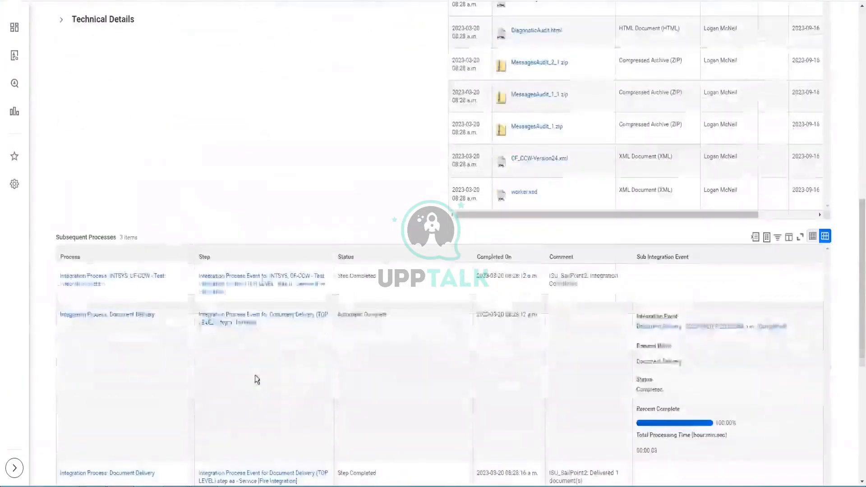
scroll(530, 218, up, 2)
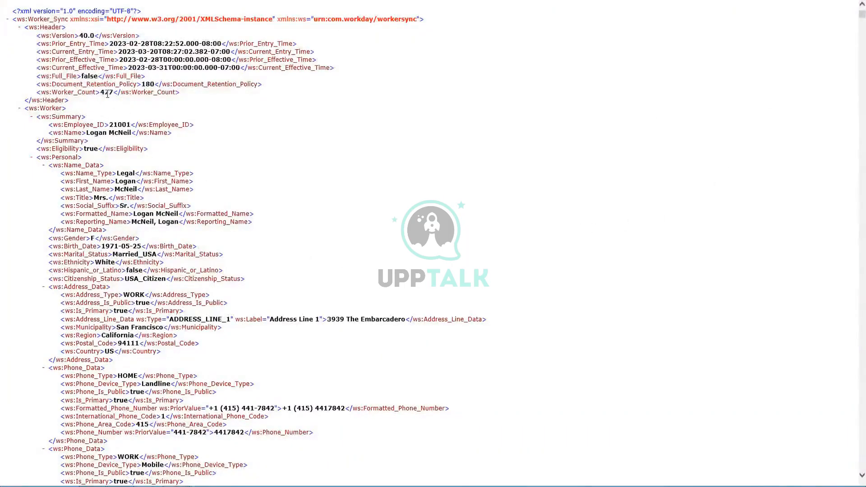
Search the 477-worker XML output for 'log'.
scroll(332, 309, down, 15)
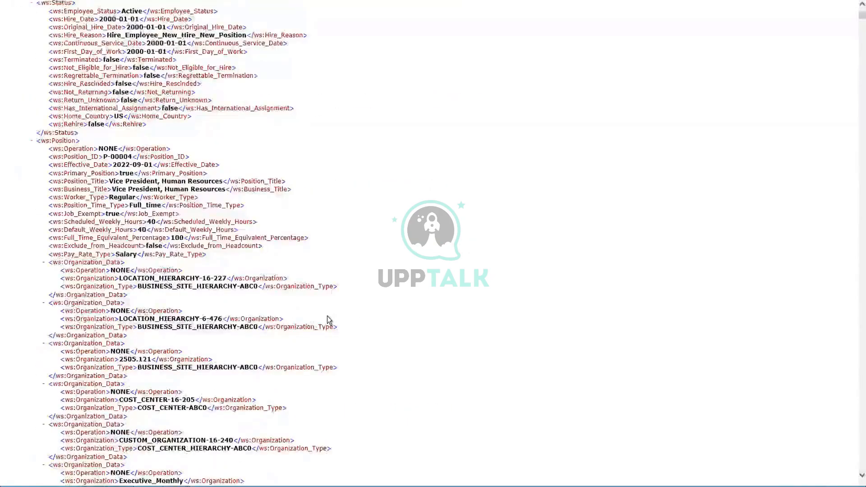
key(ctrl+f)
text(lo)
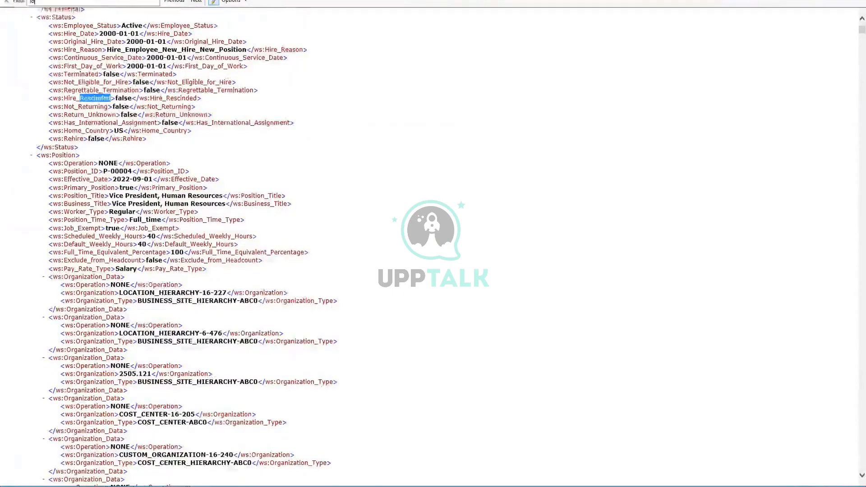
text(g)
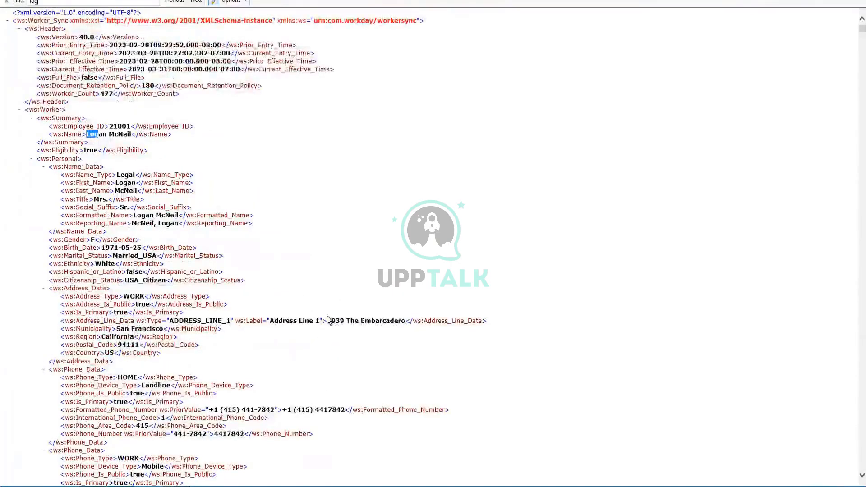
Change the search to 'Transaction_log', confirm there are no matches, and scroll up through the worker records.
key(BackSpace)
key(BackSpace)
key(BackSpace)
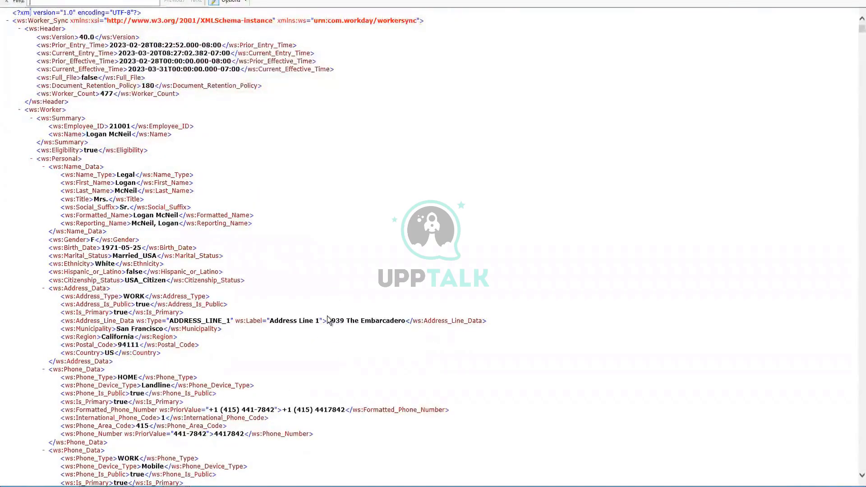
text(Transaction)
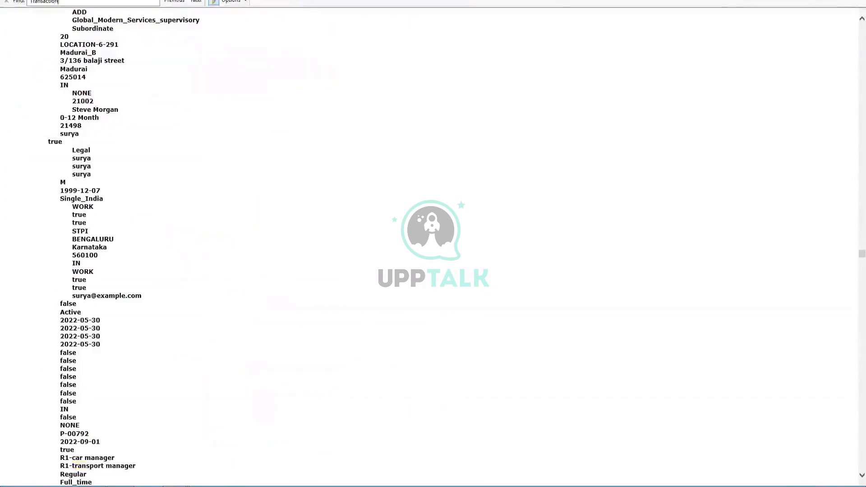
scroll(324, 241, up, 20)
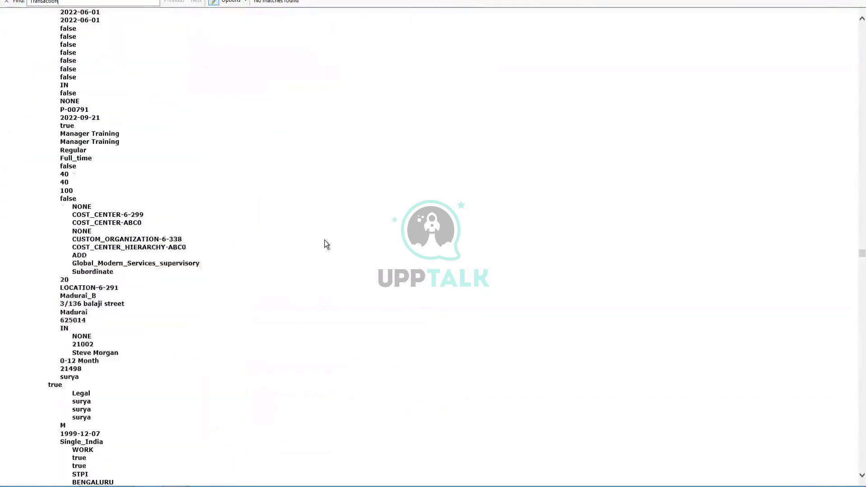
scroll(323, 239, up, 20)
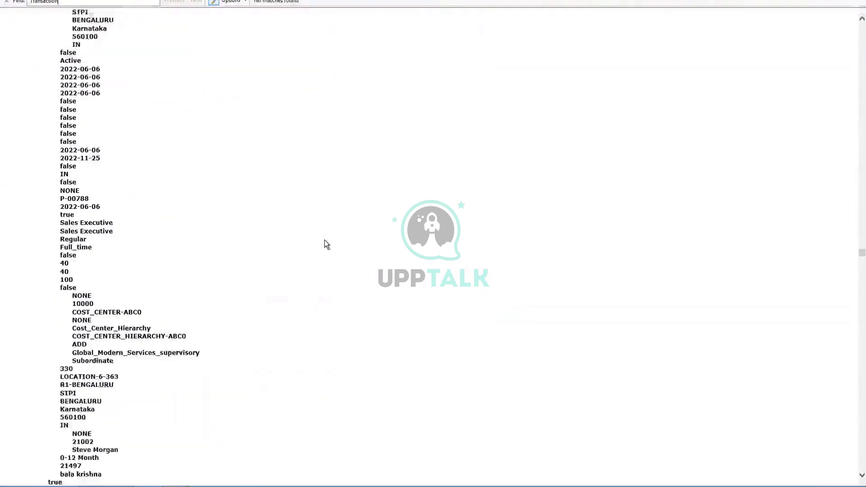
text(_log)
scroll(325, 240, up, 7)
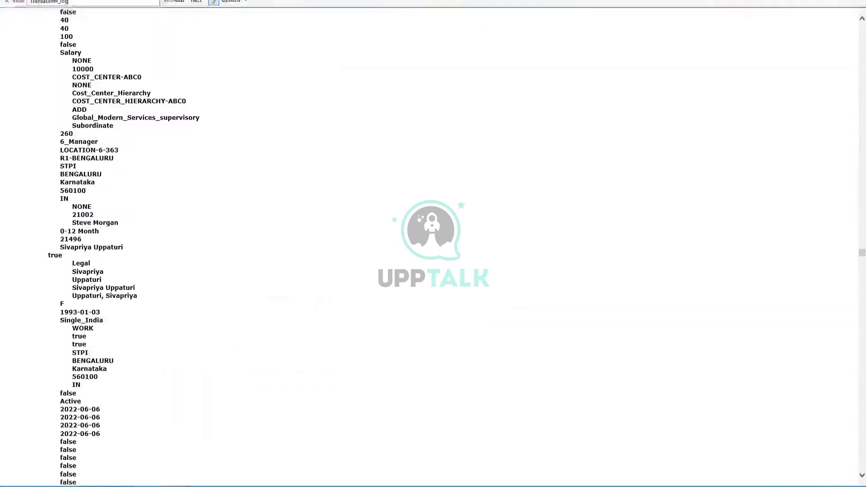
scroll(309, 237, up, 20)
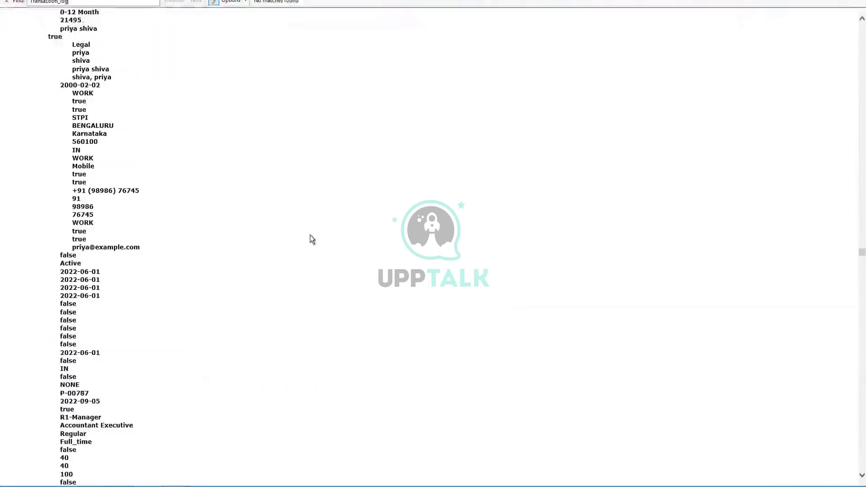
scroll(193, 39, up, 18)
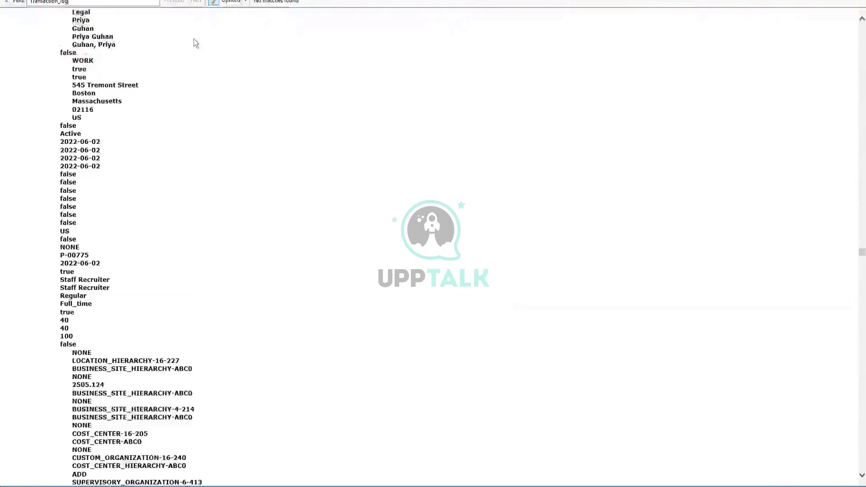
scroll(7, 6, up, 20)
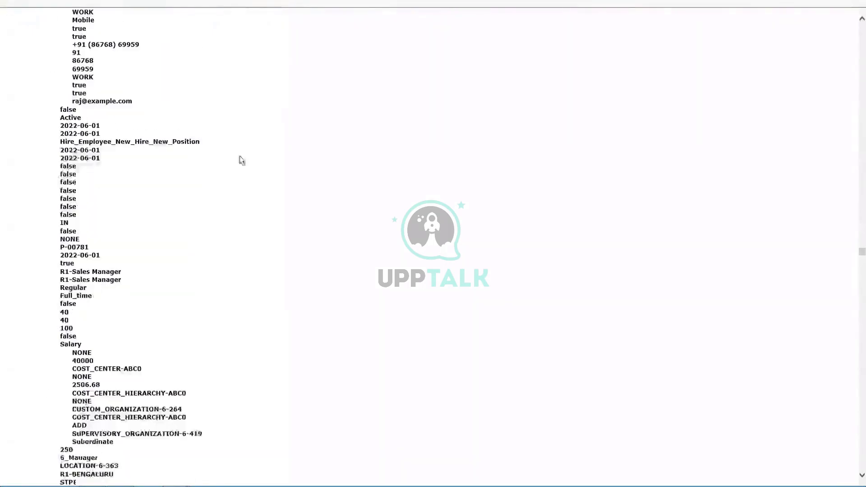
scroll(80, 5, up, 11)
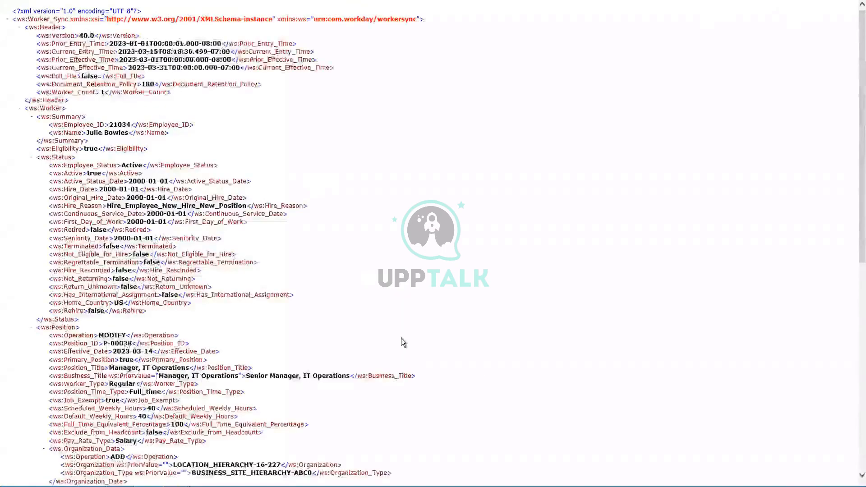
Review the one-worker change file showing the business title change to Senior Manager, IT Operations.
scroll(401, 338, down, 11)
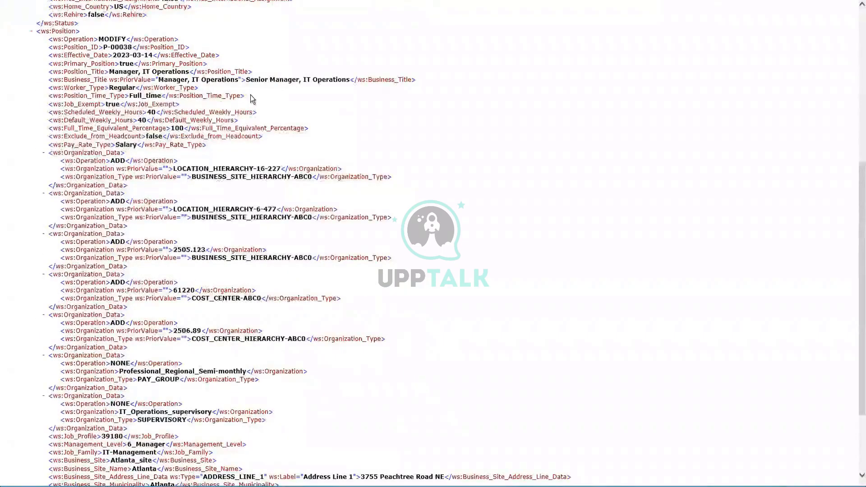
scroll(251, 99, up, 3)
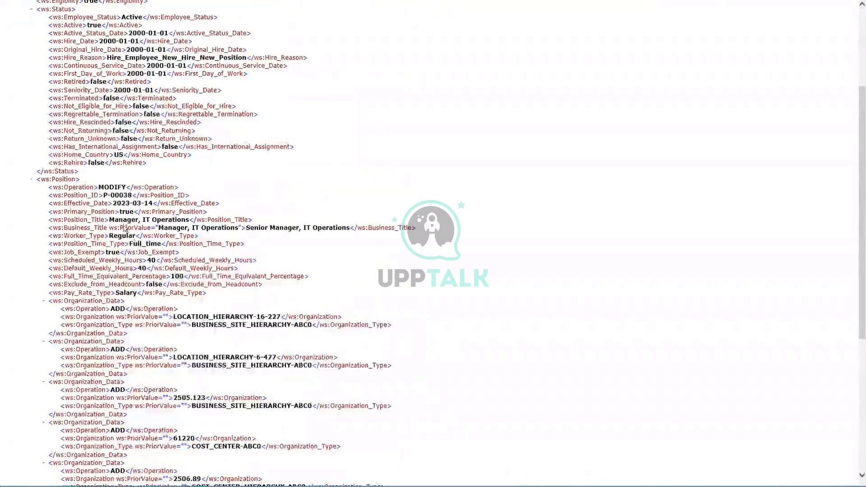
scroll(132, 208, up, 3)
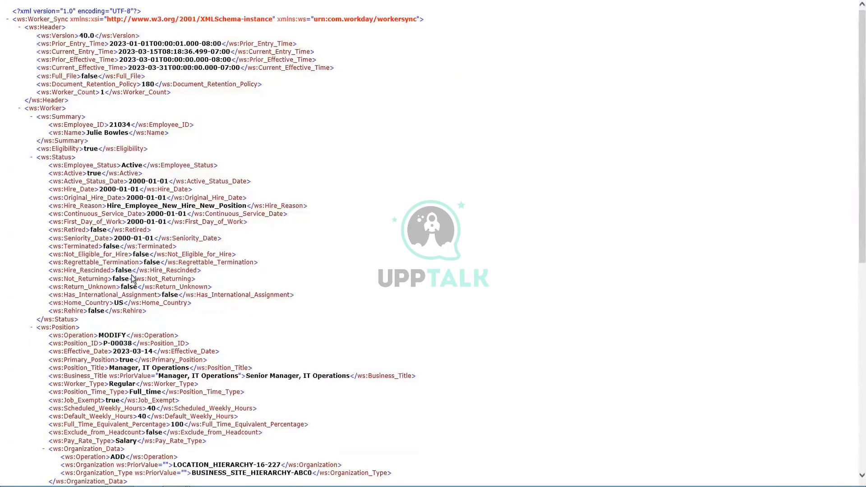
scroll(133, 278, down, 3)
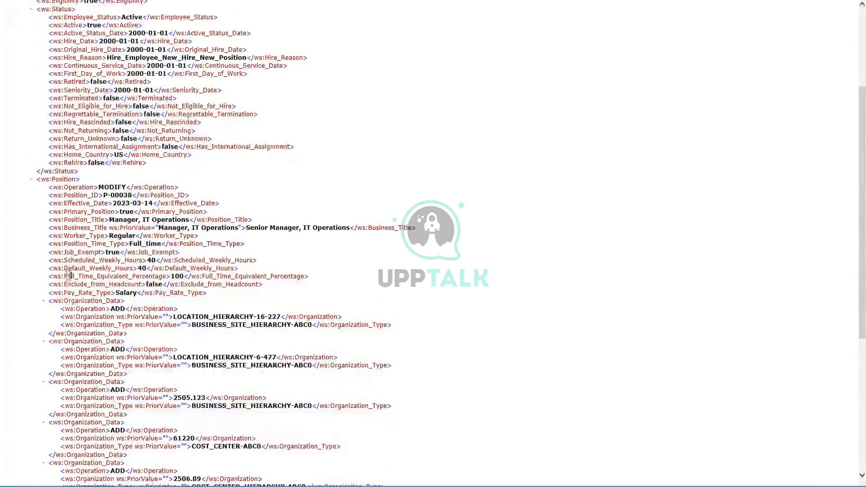
scroll(125, 381, down, 3)
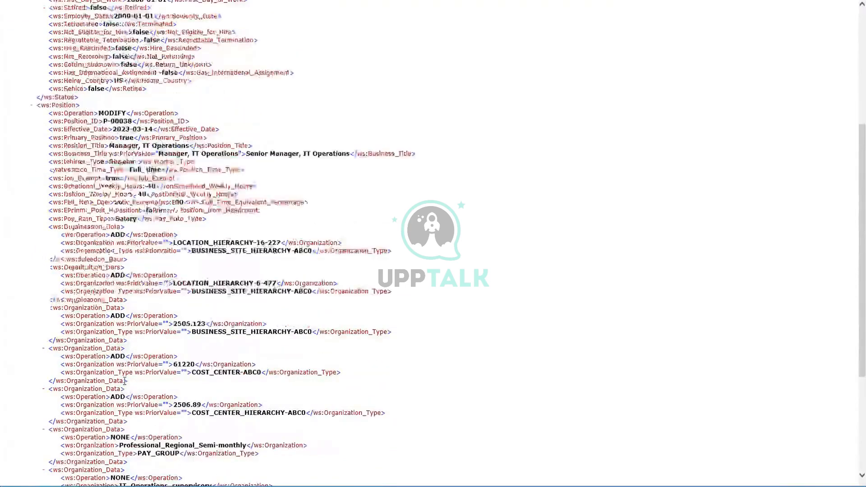
scroll(108, 351, down, 4)
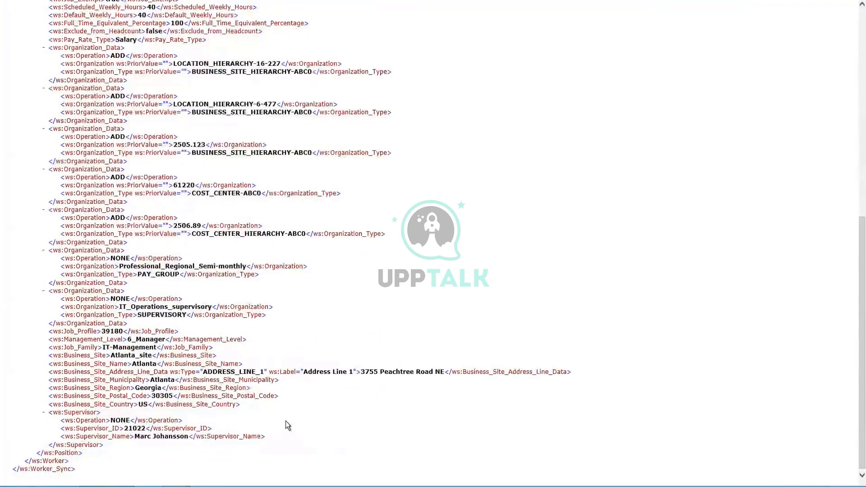
scroll(286, 421, up, 9)
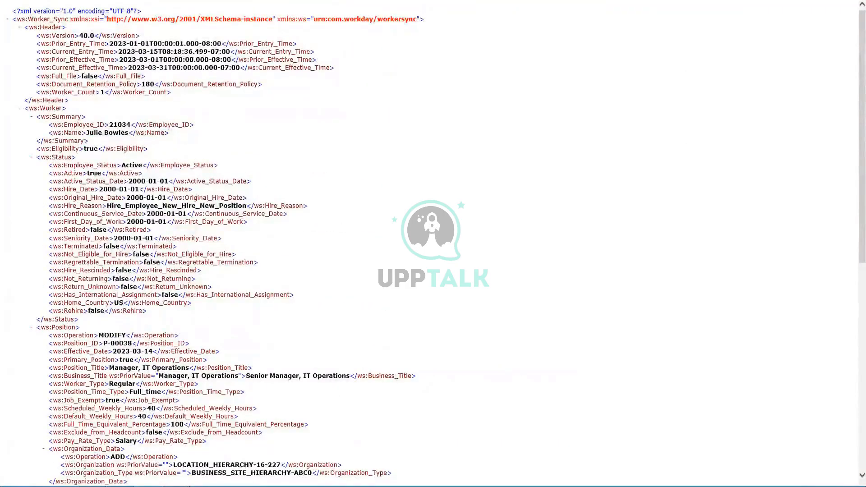
scroll(433, 243, down, 9)
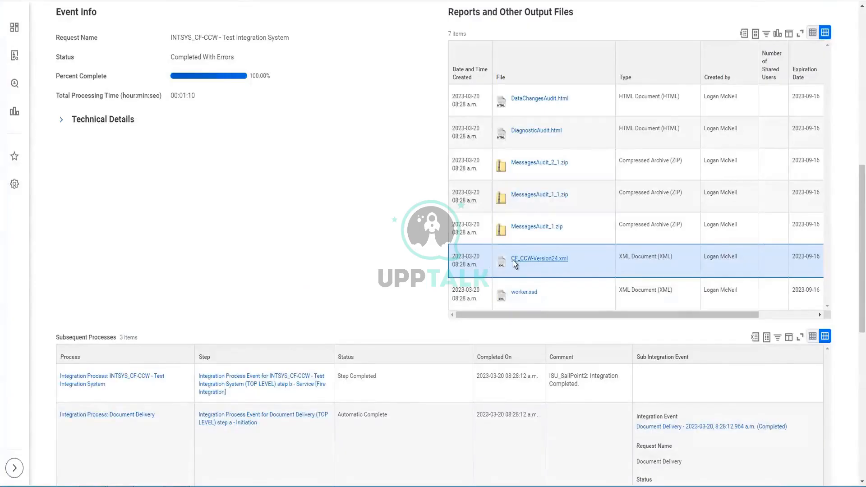
scroll(350, 221, up, 10)
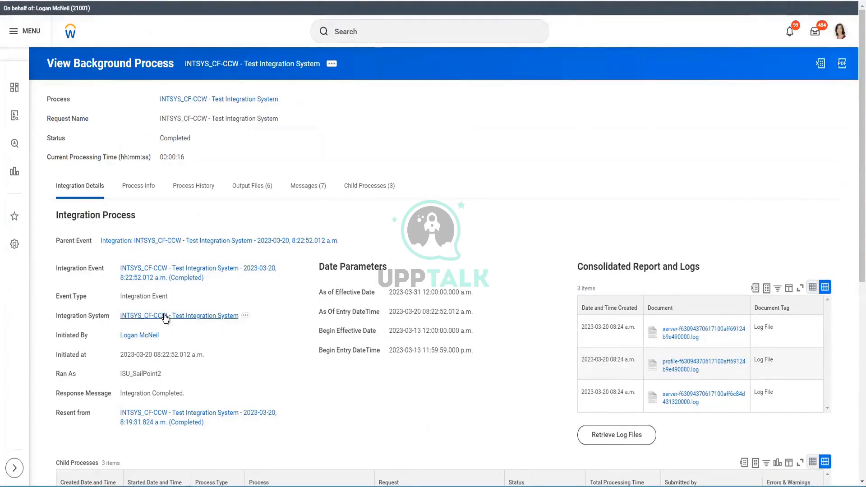
Open the integration system's details and its Worker Transaction Log Data Section Fields service.
click(127, 318)
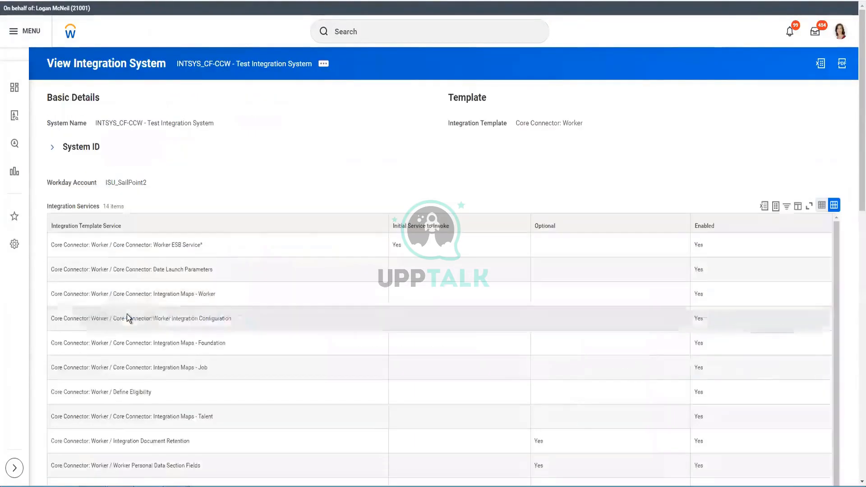
scroll(193, 412, down, 5)
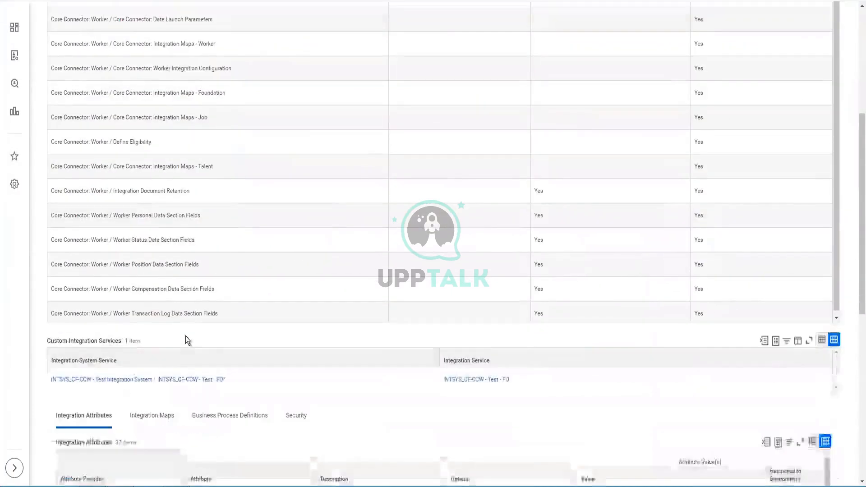
scroll(120, 318, down, 1)
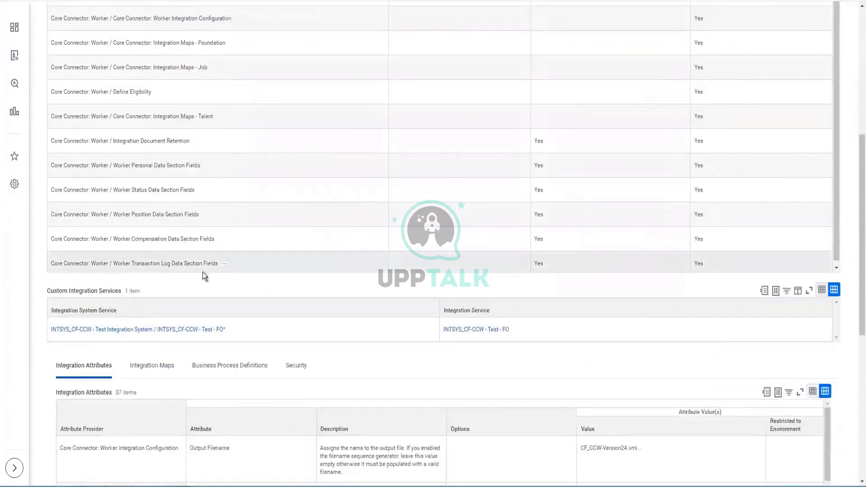
click(176, 261)
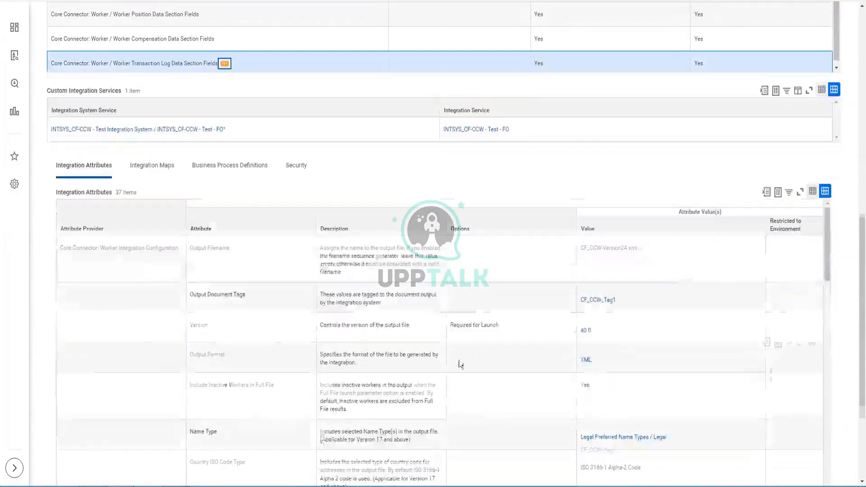
scroll(458, 364, down, 4)
scroll(143, 349, down, 10)
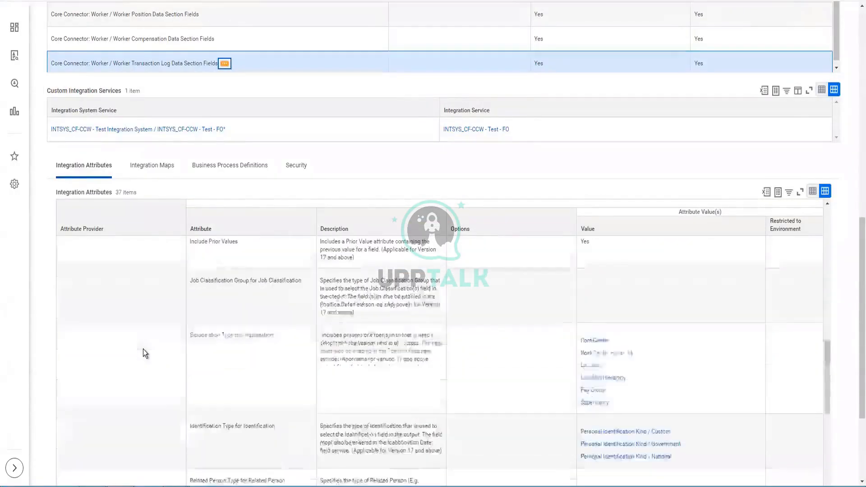
scroll(142, 348, down, 10)
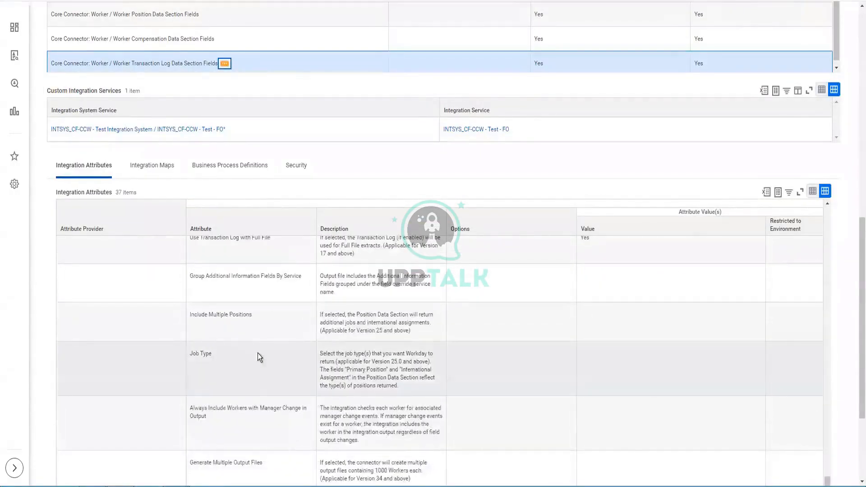
scroll(258, 353, down, 3)
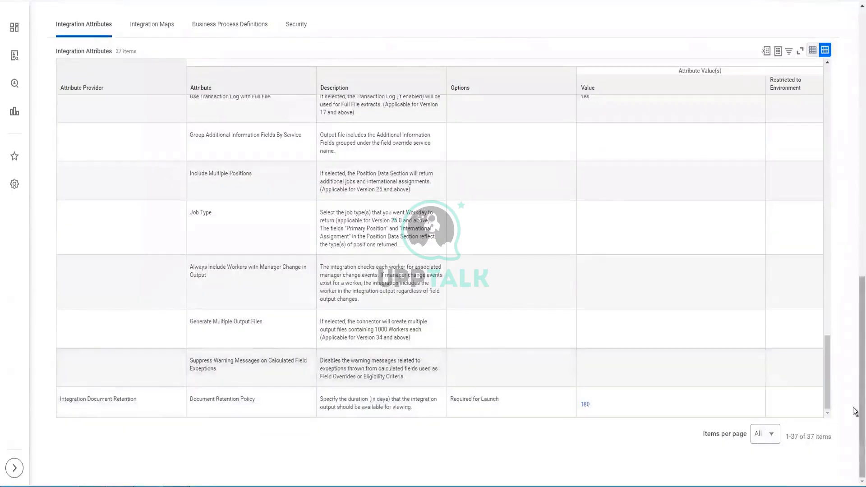
drag(860, 424, 860, 37)
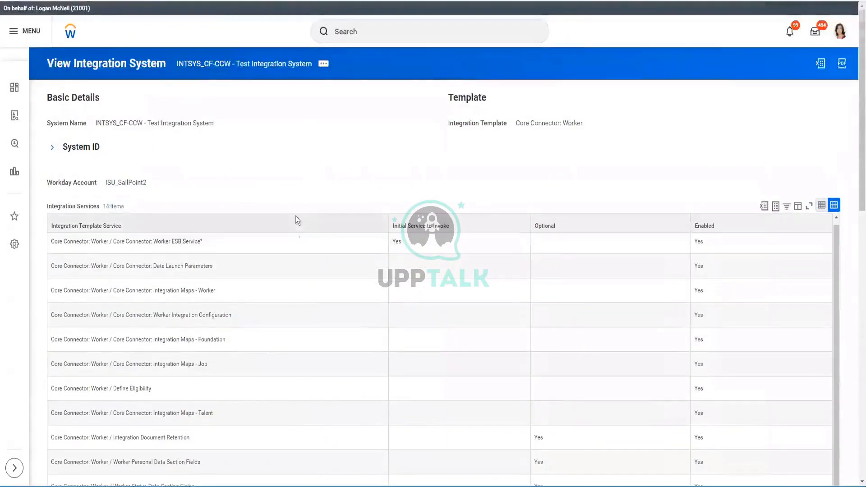
scroll(297, 271, down, 5)
scroll(305, 375, down, 10)
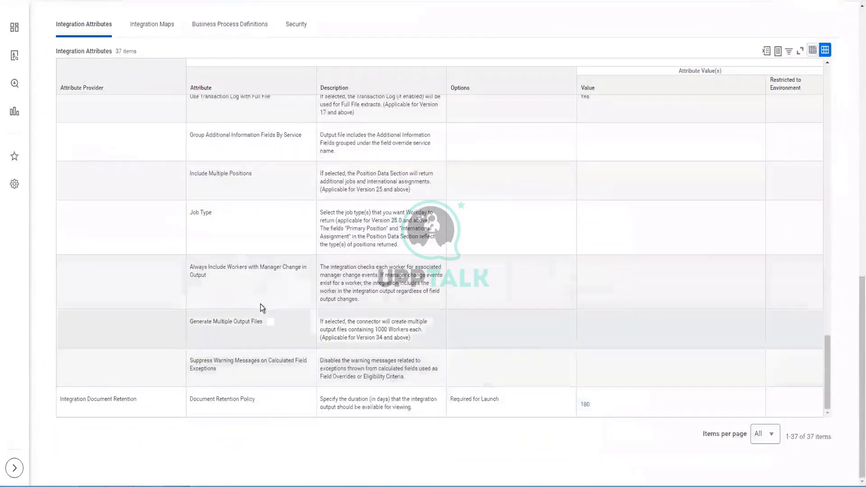
Find 'LOG' in the integration attributes and confirm Use Transaction Log with Full File is Yes.
click(258, 306)
key(ctrl+f)
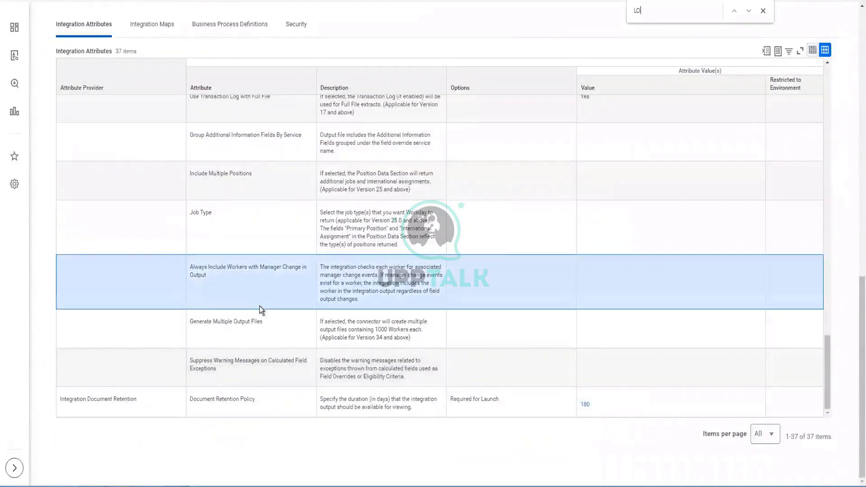
text(LOG)
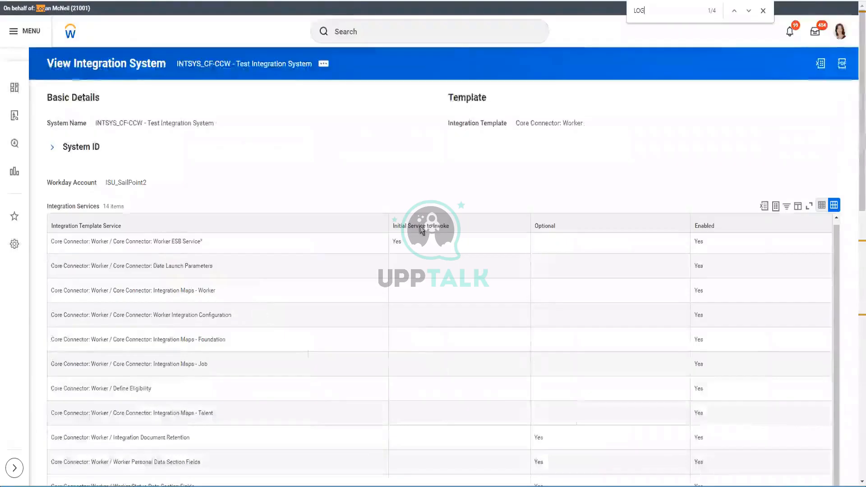
click(749, 11)
scroll(518, 158, down, 4)
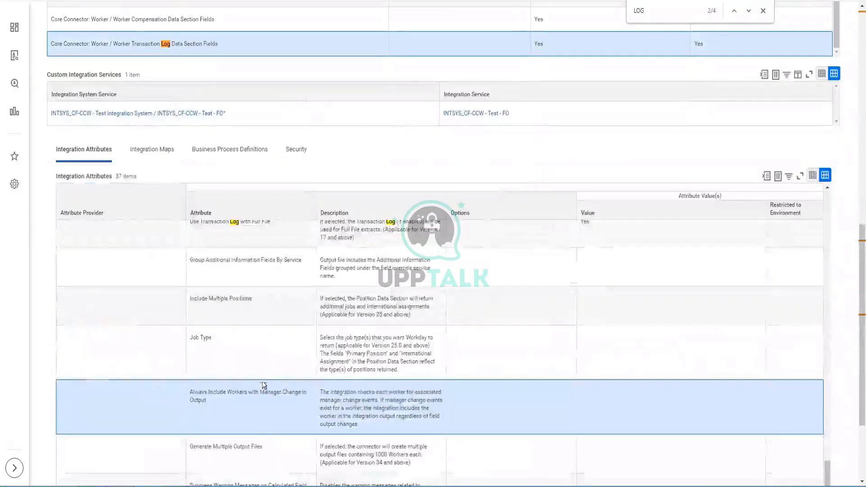
scroll(264, 372, up, 1)
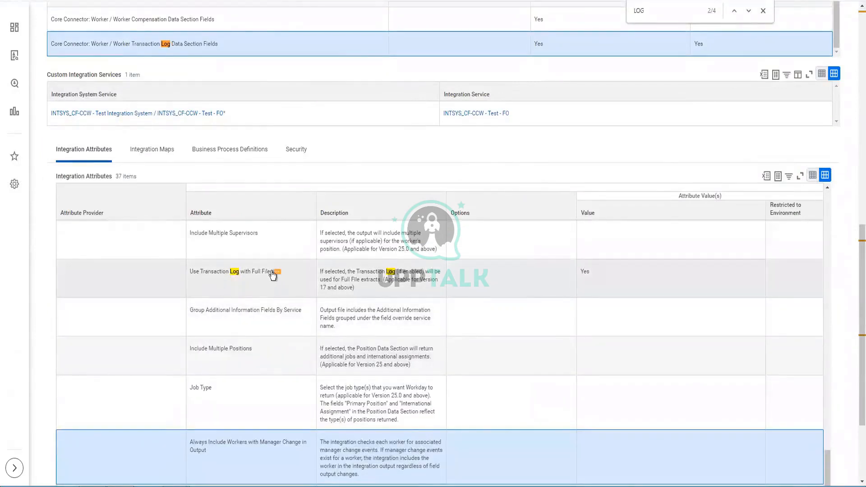
click(189, 270)
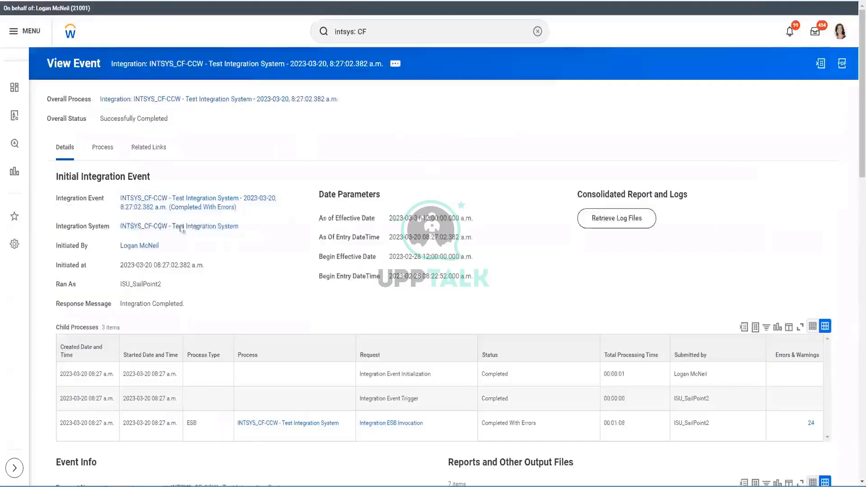
mouse_move(225, 207)
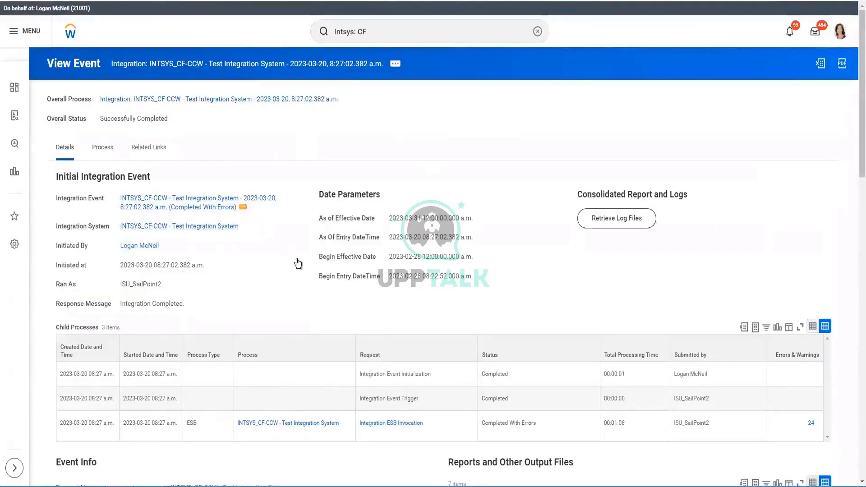
Relaunch the 8:27:02 integration event as a full-file extract.
click(243, 207)
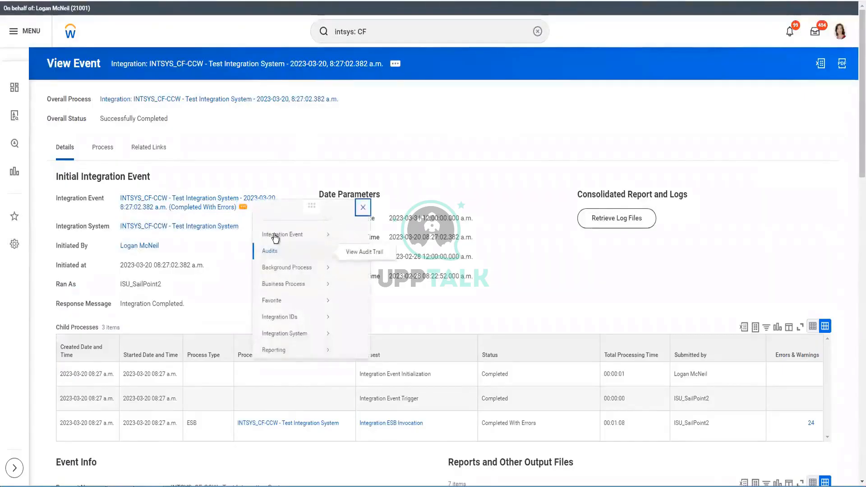
mouse_move(277, 237)
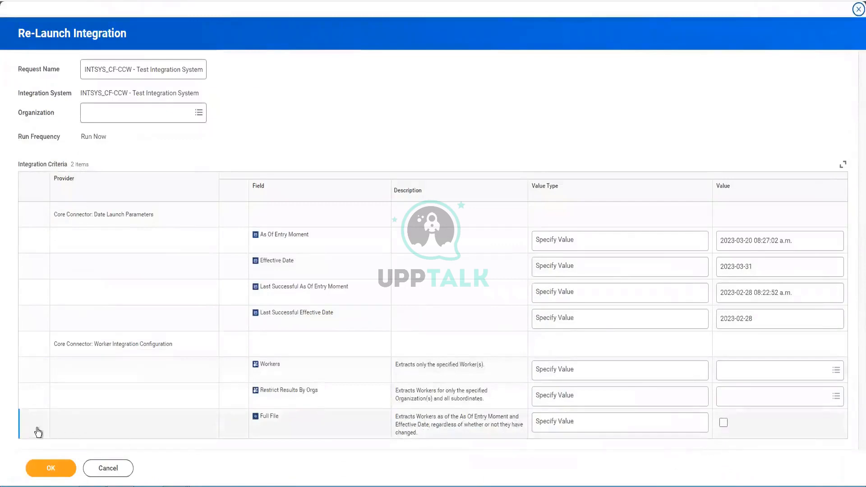
click(723, 423)
click(48, 470)
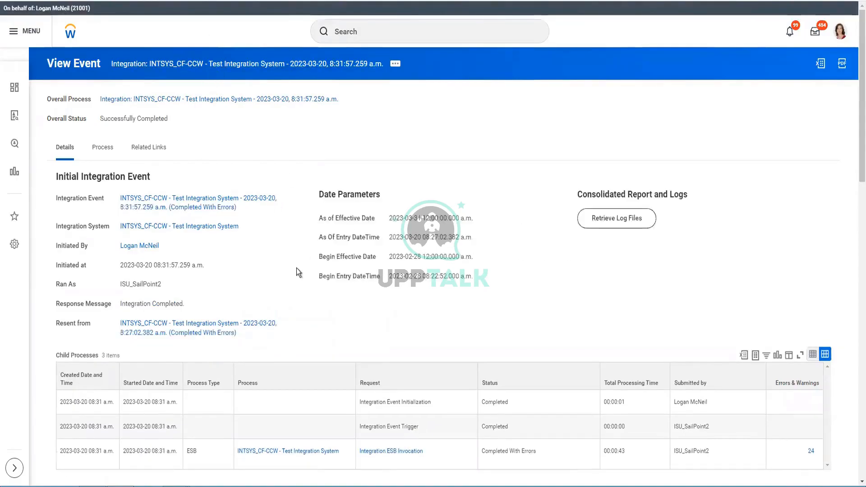
Download and open CF_CCW-Version24.xml, showing Full_File true and Worker_Count 477.
scroll(112, 421, down, 15)
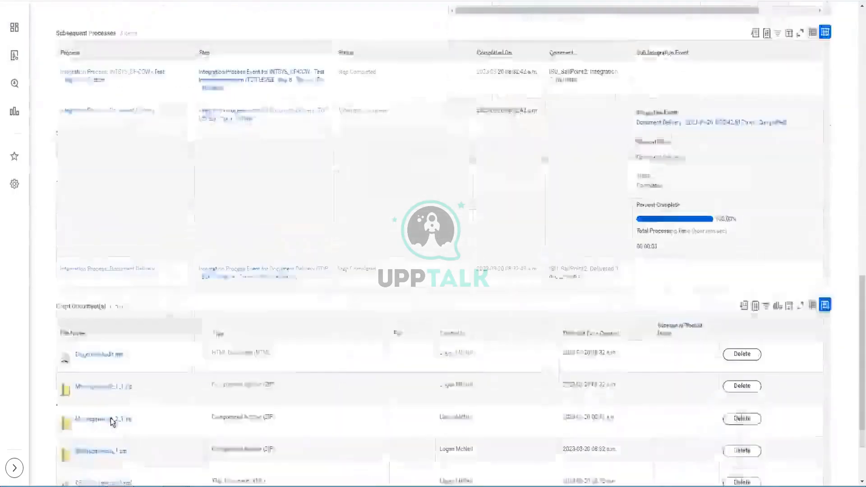
click(97, 396)
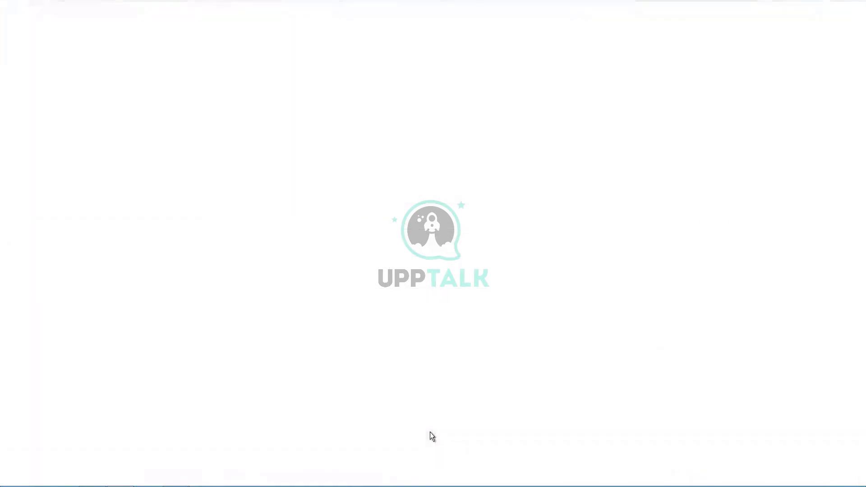
click(58, 480)
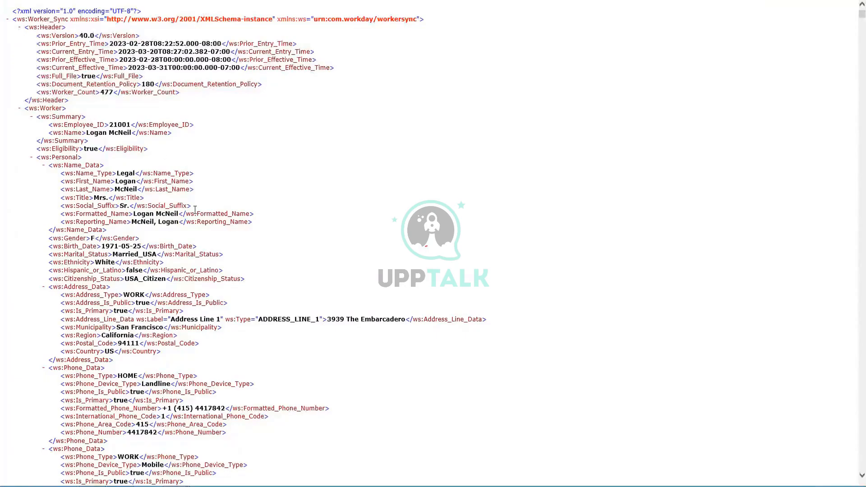
Scroll through several workers' records in the full-file XML output.
scroll(195, 210, down, 3)
scroll(195, 210, down, 5)
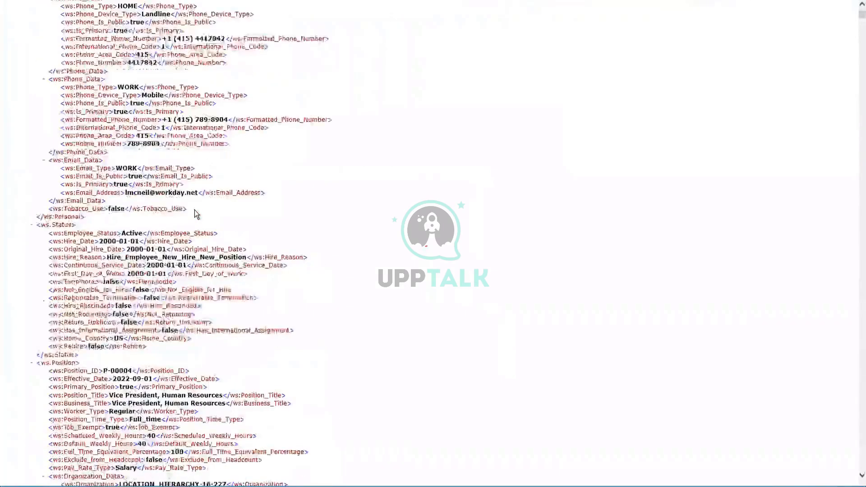
scroll(195, 211, down, 5)
scroll(195, 211, down, 6)
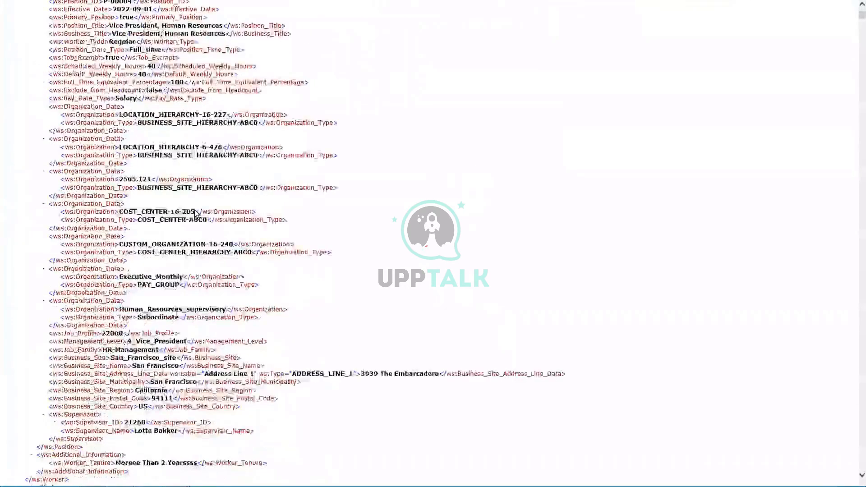
scroll(195, 212, down, 3)
scroll(195, 213, down, 15)
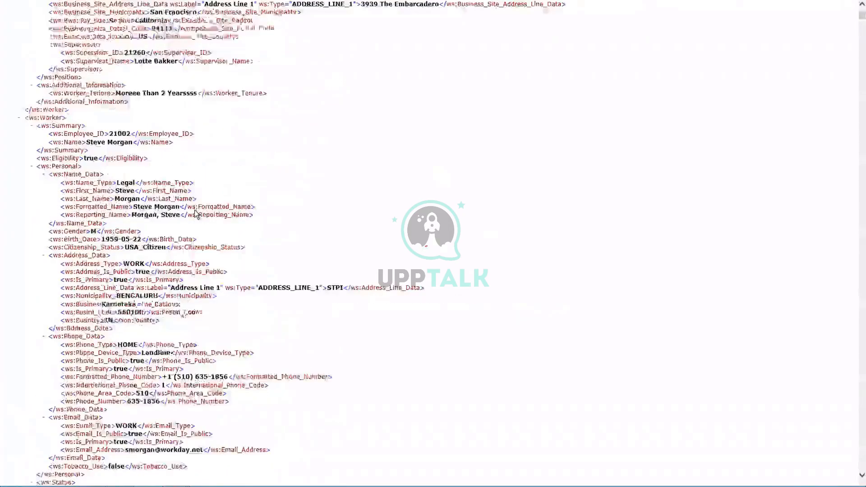
scroll(194, 213, down, 15)
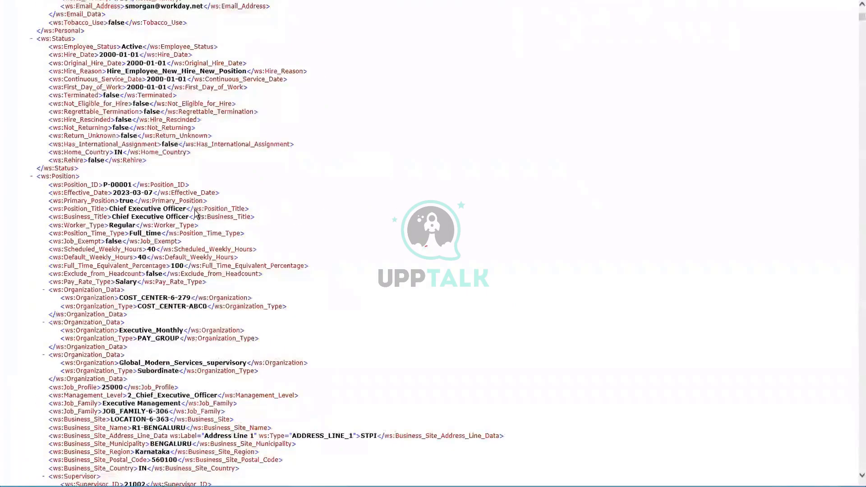
scroll(194, 213, down, 20)
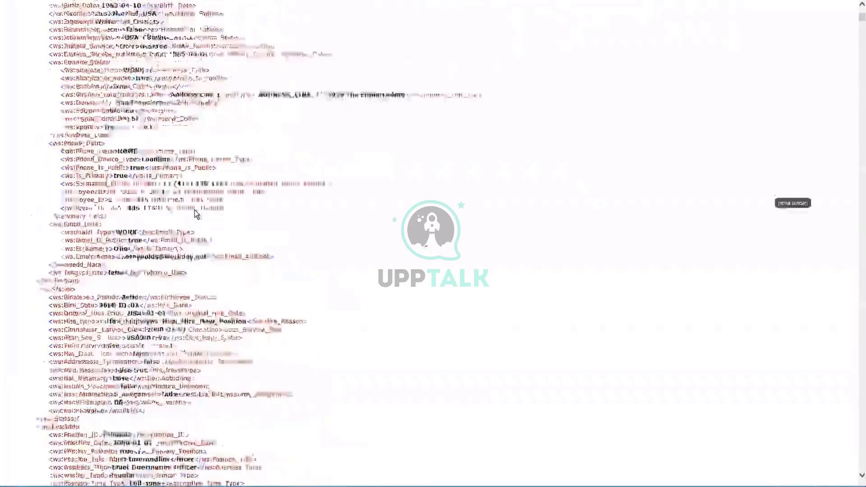
scroll(194, 216, down, 12)
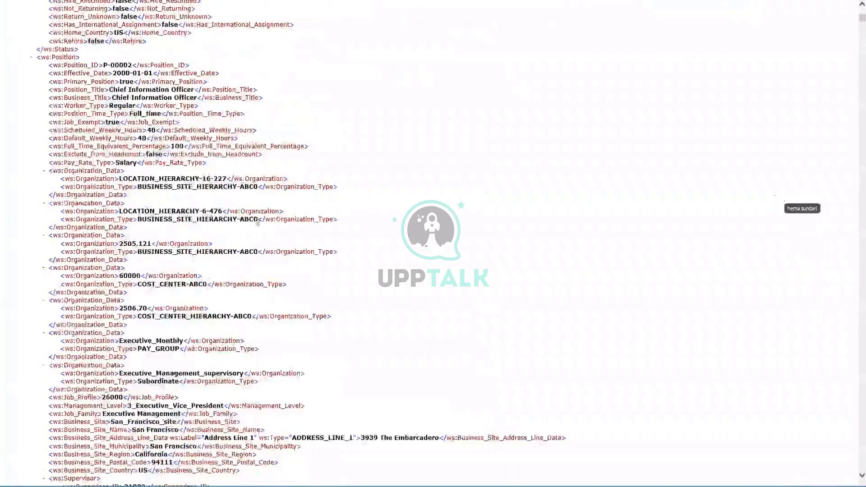
scroll(175, 229, down, 9)
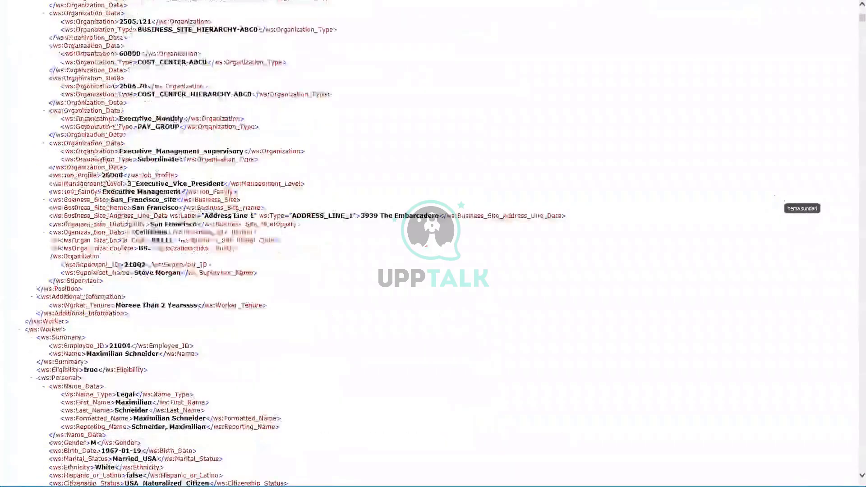
scroll(328, 262, down, 3)
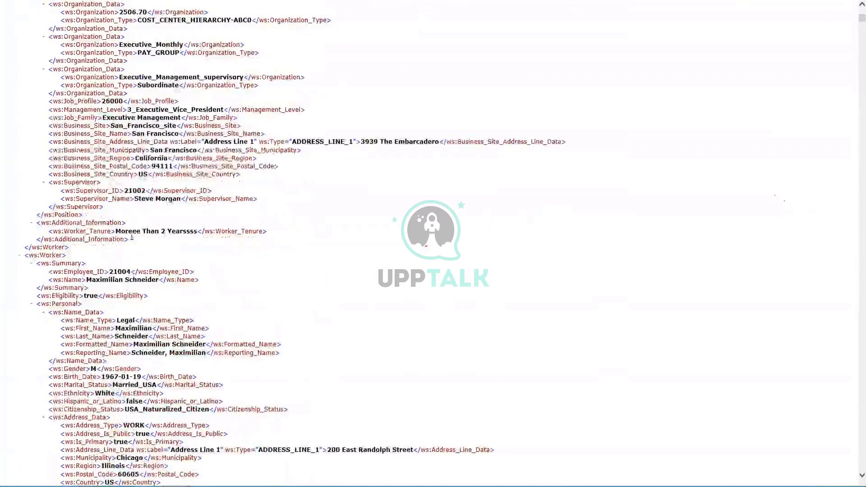
scroll(133, 237, down, 15)
scroll(132, 239, down, 20)
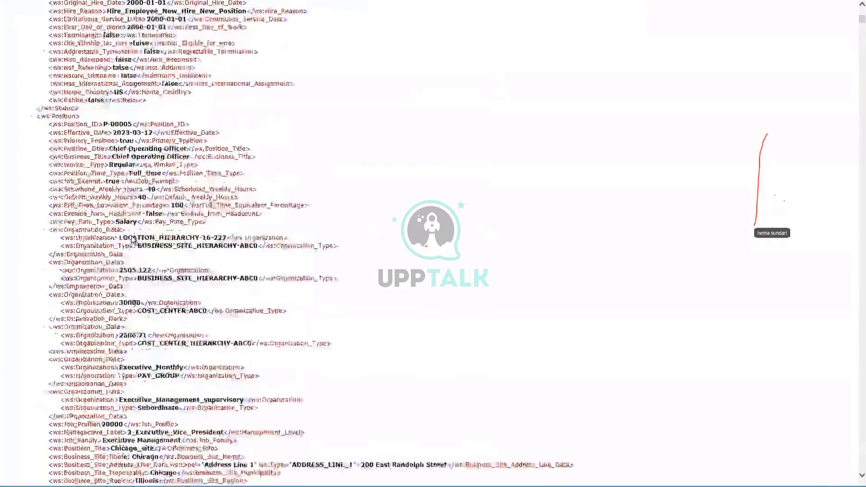
scroll(132, 239, down, 9)
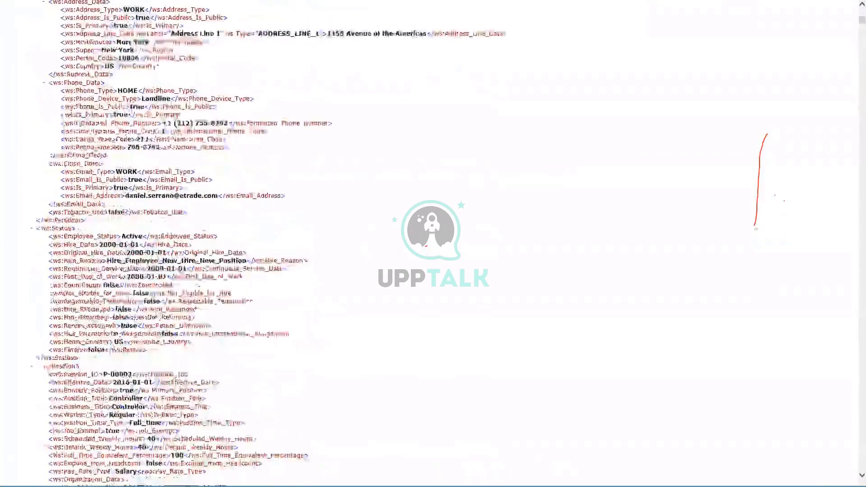
Close the XML output and return to the Transaction Log slide.
click(854, 1)
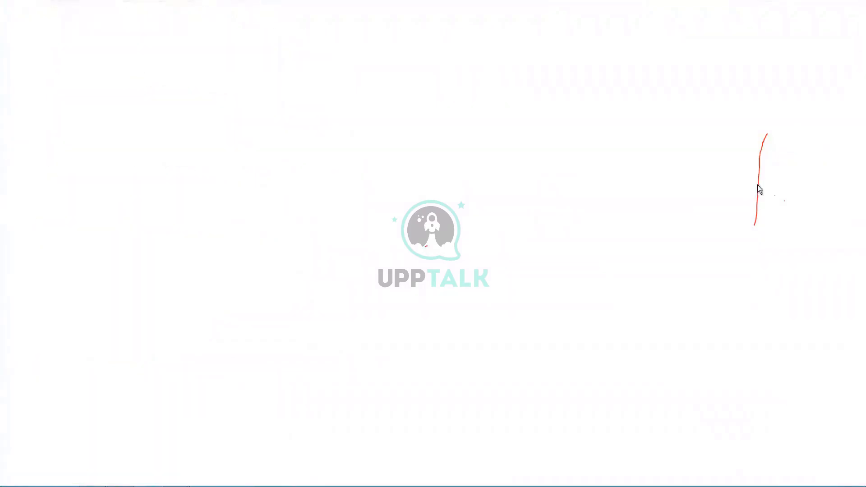
click(853, 1)
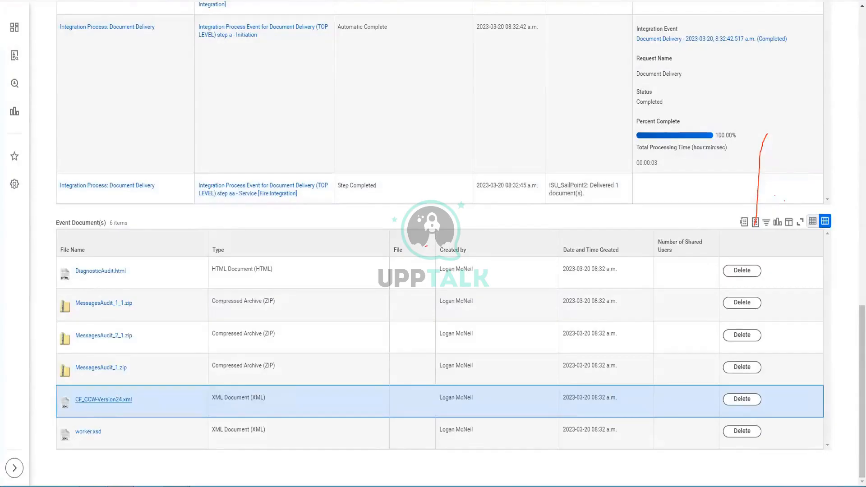
key(alt+Tab)
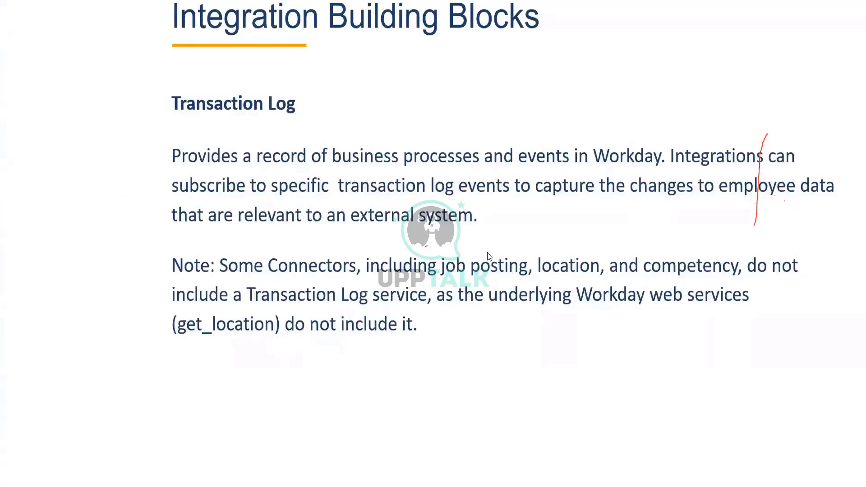
Advance to the Document Transformation slide and erase the red pen annotations.
key(Right)
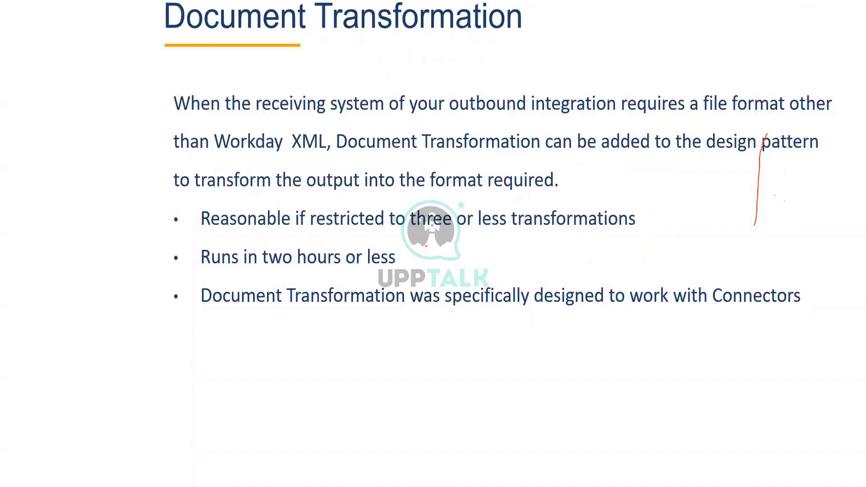
key(e)
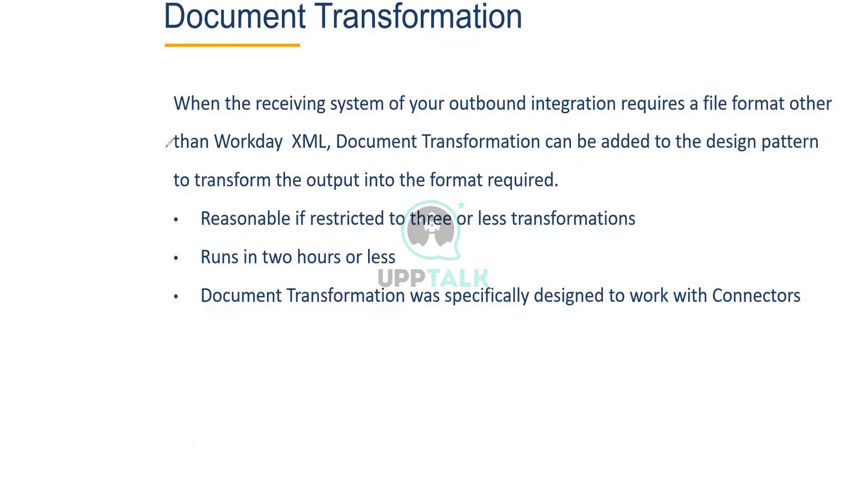
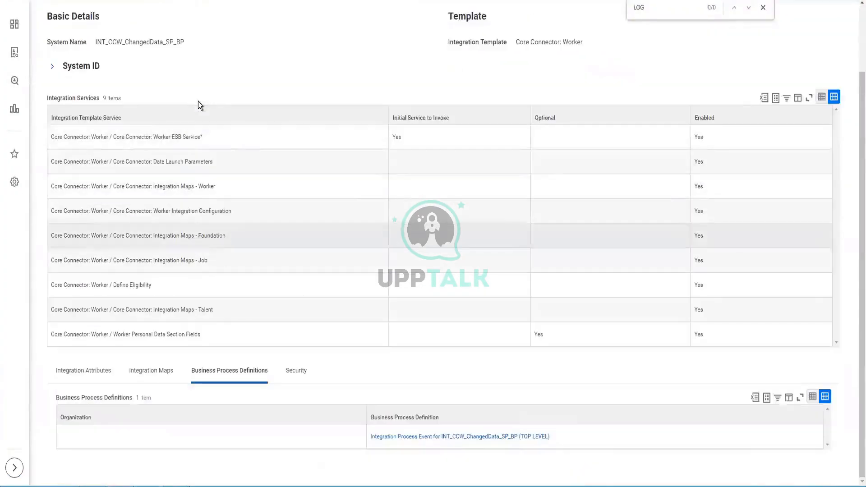
right_click(476, 441)
right_click(451, 436)
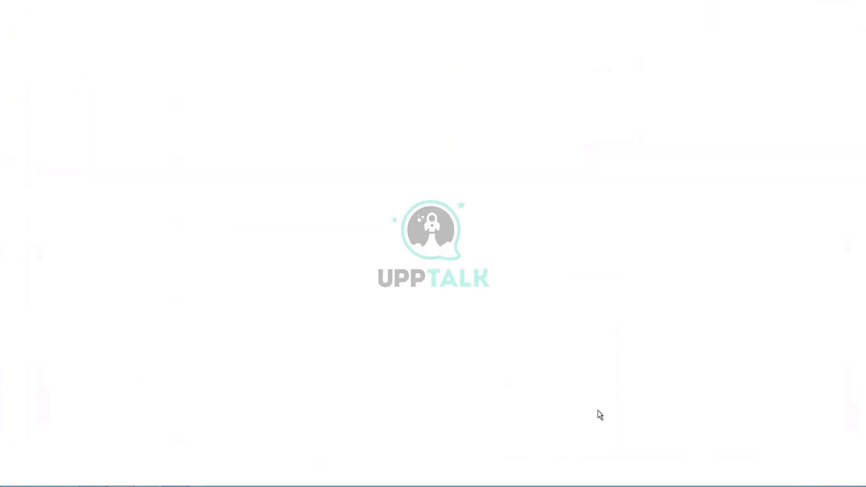
right_click(299, 1)
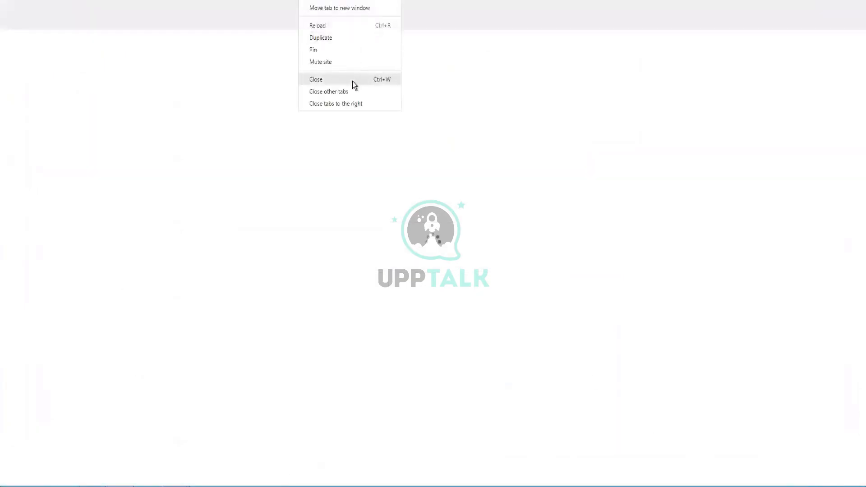
click(669, 206)
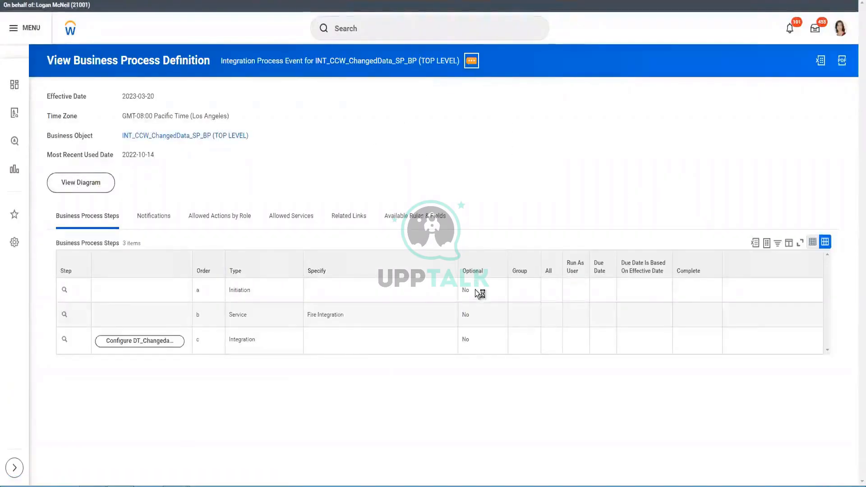
click(471, 61)
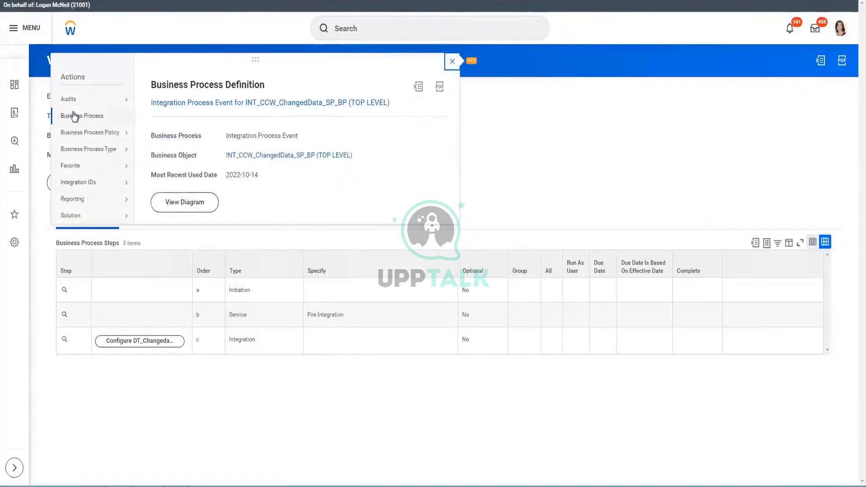
mouse_move(75, 116)
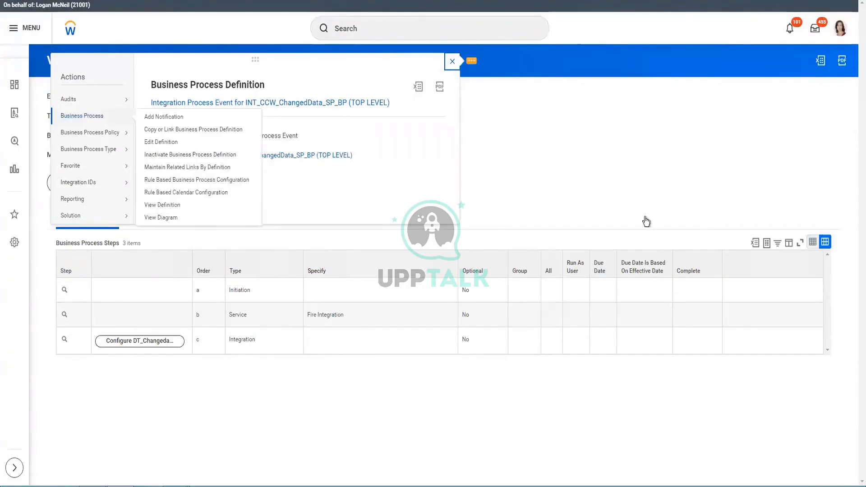
click(637, 197)
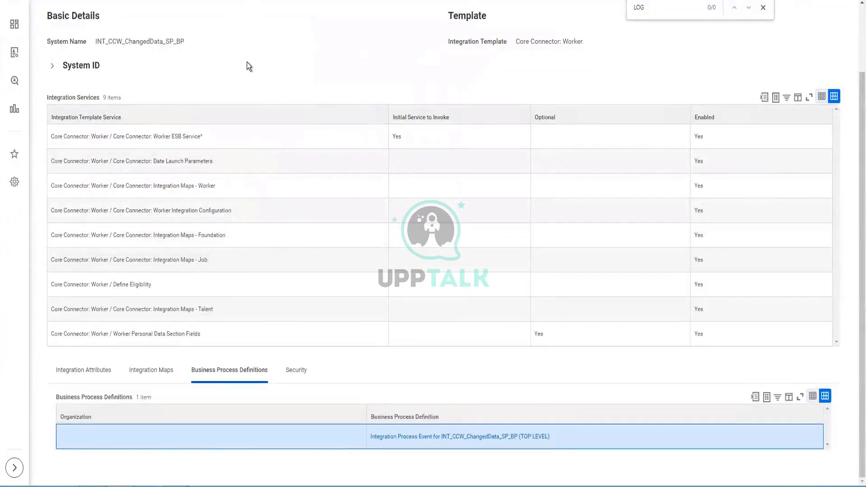
scroll(463, 96, up, 2)
Search 'INTsys: DT' and open the demmo_DT integration system.
click(445, 29)
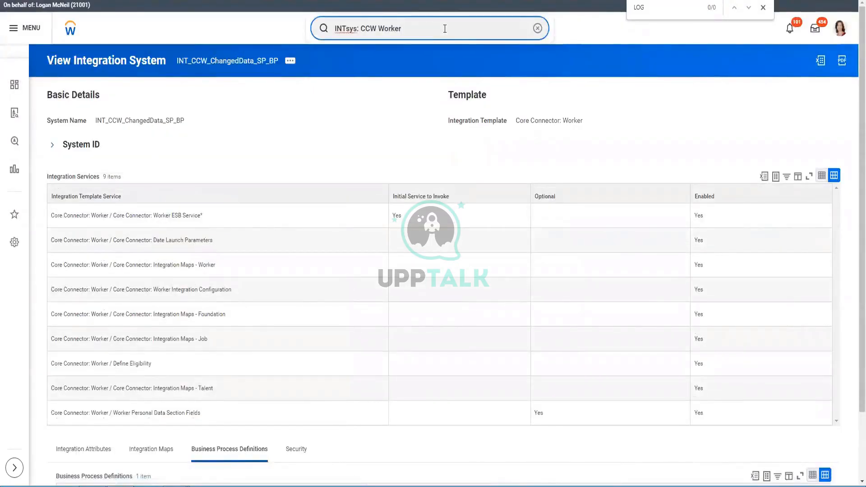
key(BackSpace)
key(BackSpace)
key(BackSpace)
key(BackSpace)
key(BackSpace)
key(BackSpace)
text(DT)
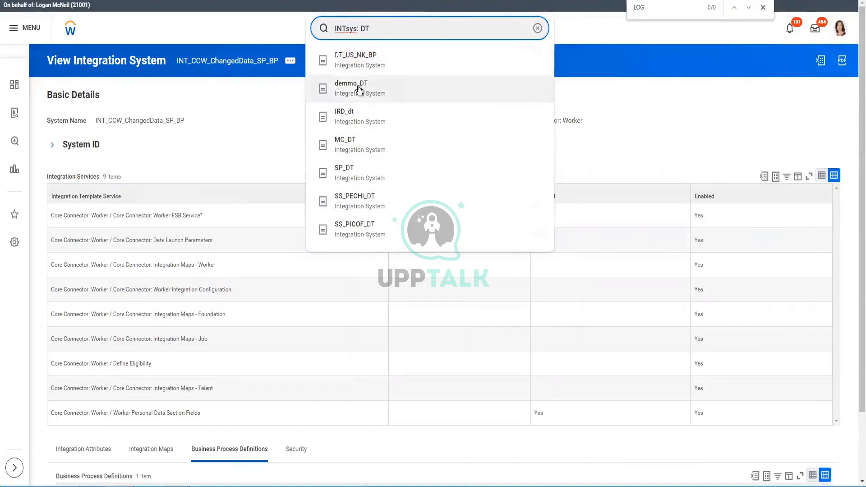
click(453, 149)
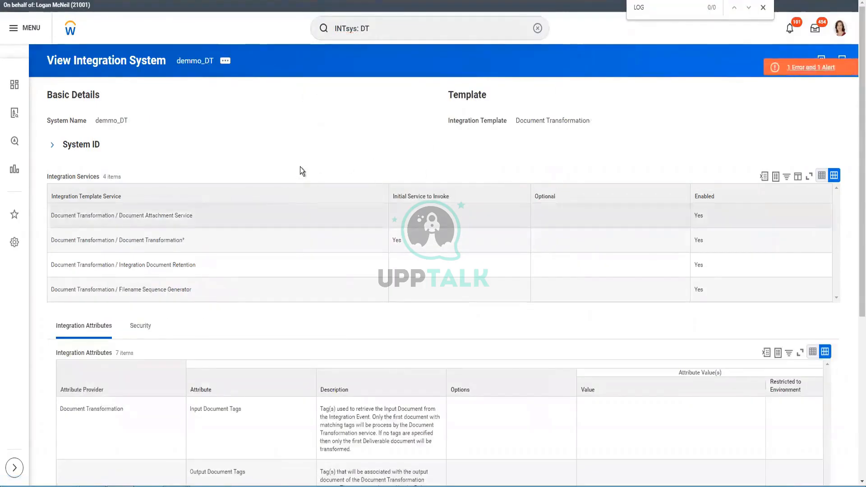
scroll(299, 170, down, 3)
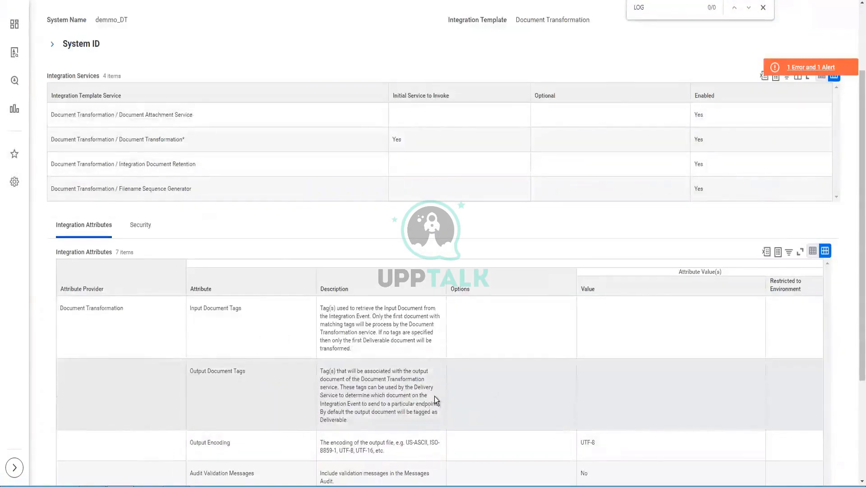
scroll(437, 394, down, 3)
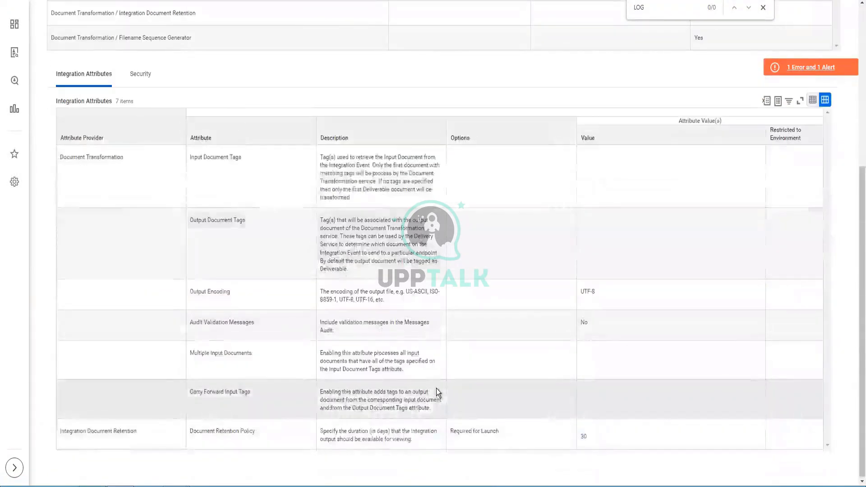
scroll(437, 388, up, 6)
Open Configure Integration Attachment Service from demmo_DT's Integration System related actions.
click(70, 147)
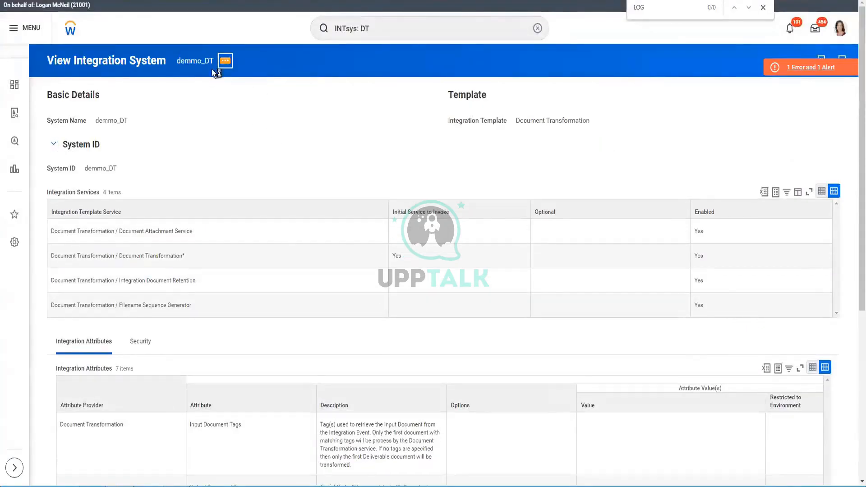
click(218, 64)
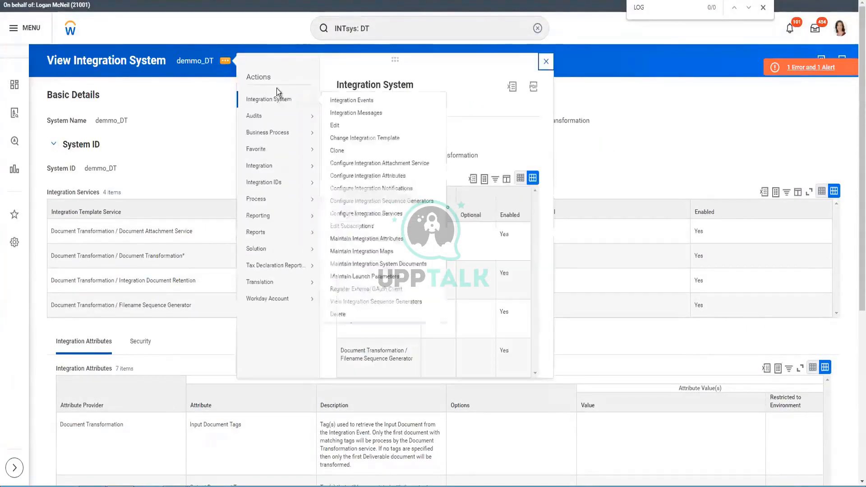
click(541, 196)
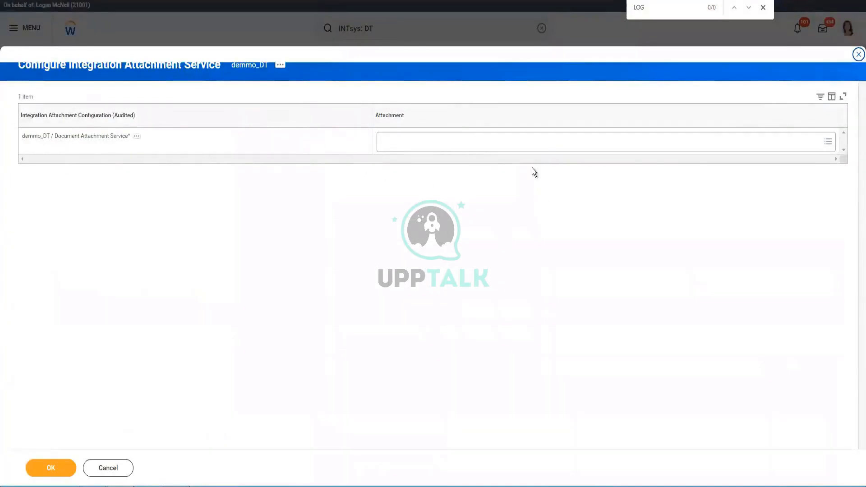
Choose CC - Gender.xslt under All as the attachment and download it to inspect.
click(522, 143)
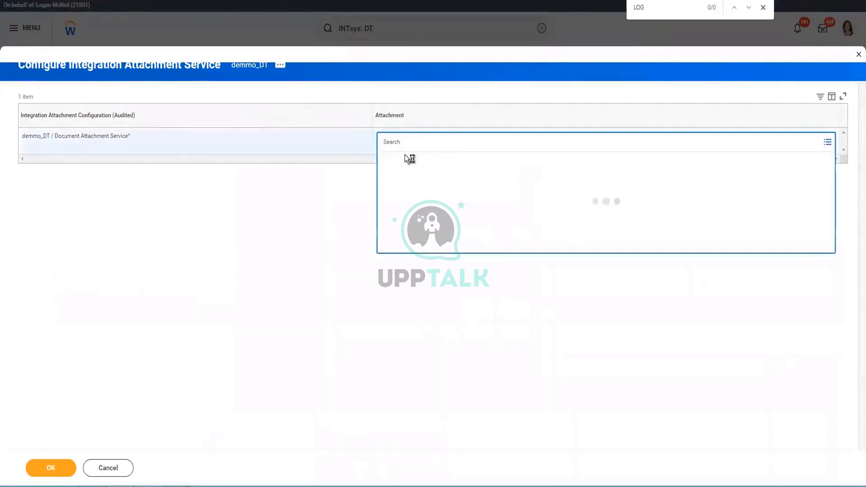
click(403, 163)
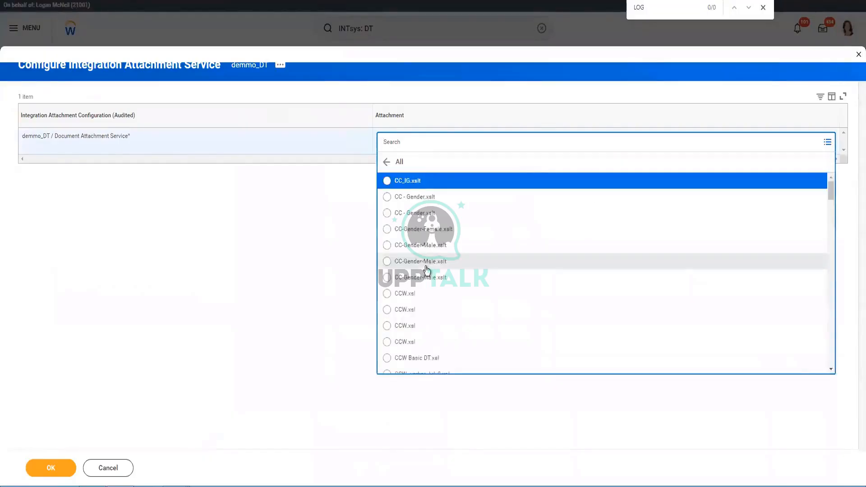
click(423, 200)
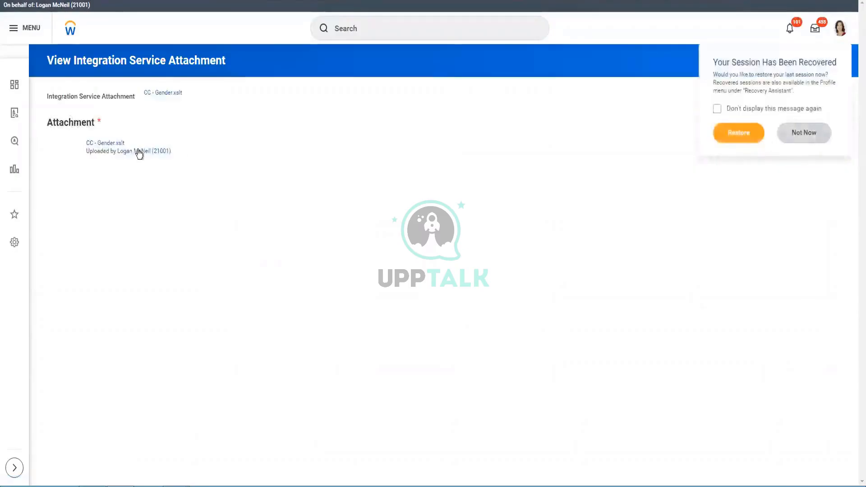
click(106, 143)
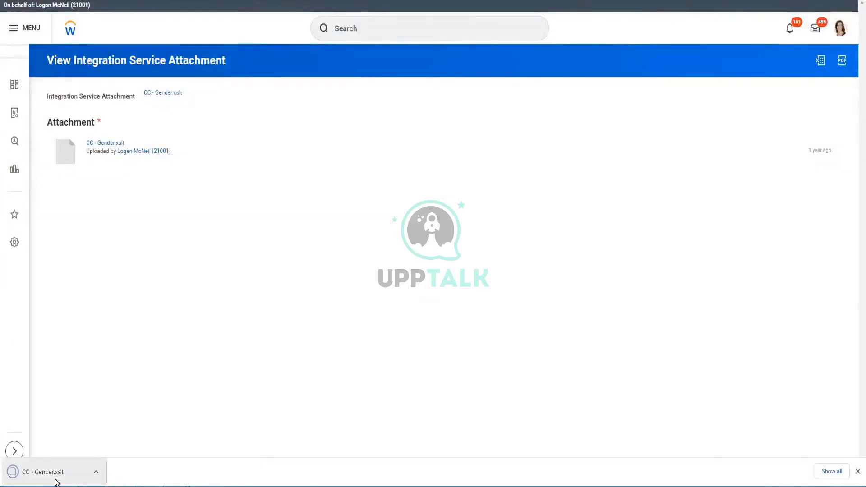
click(55, 479)
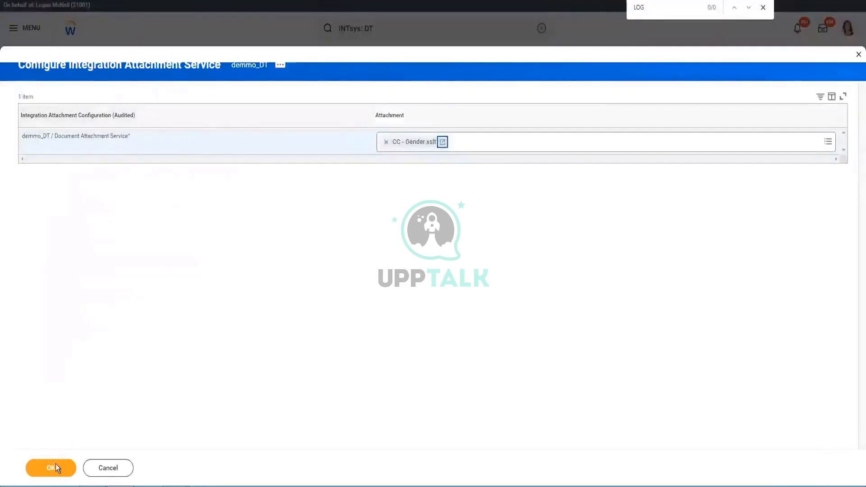
Save the CC - Gender.xslt attachment and rerun the 'INTsys: DT' search.
click(55, 464)
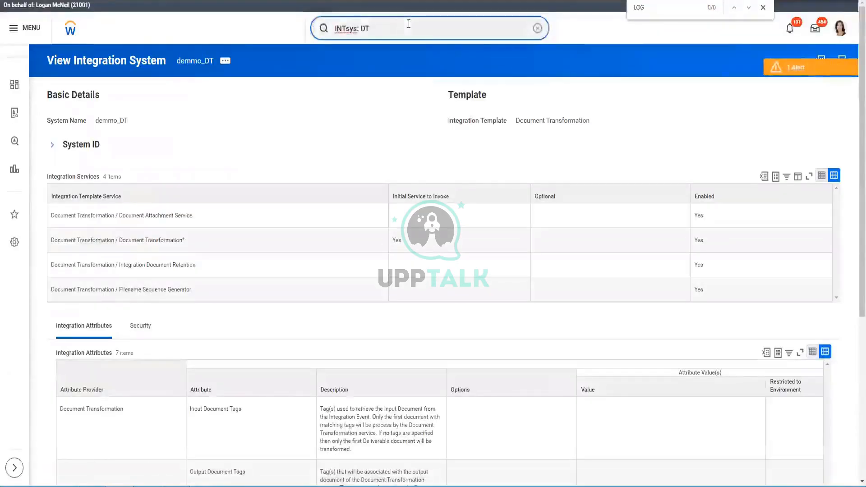
double_click(408, 24)
key(Return)
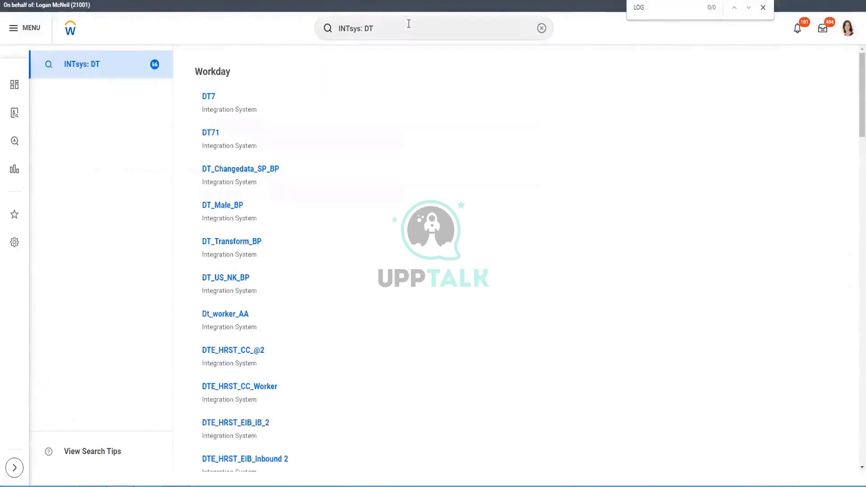
Search 'int eve' and open the Integration Events report.
click(408, 23)
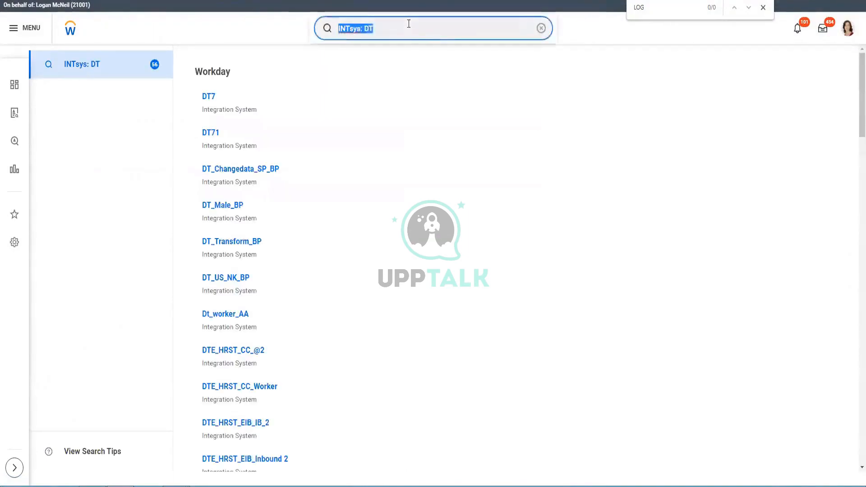
key(BackSpace)
text(int eve)
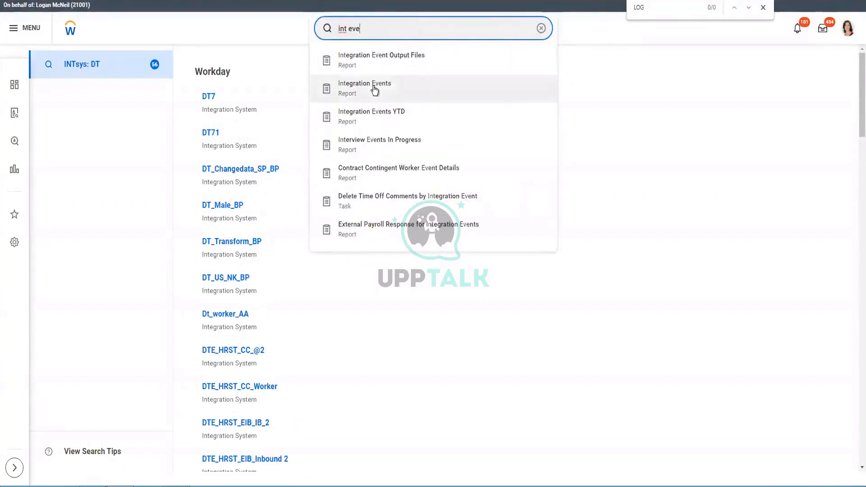
click(373, 89)
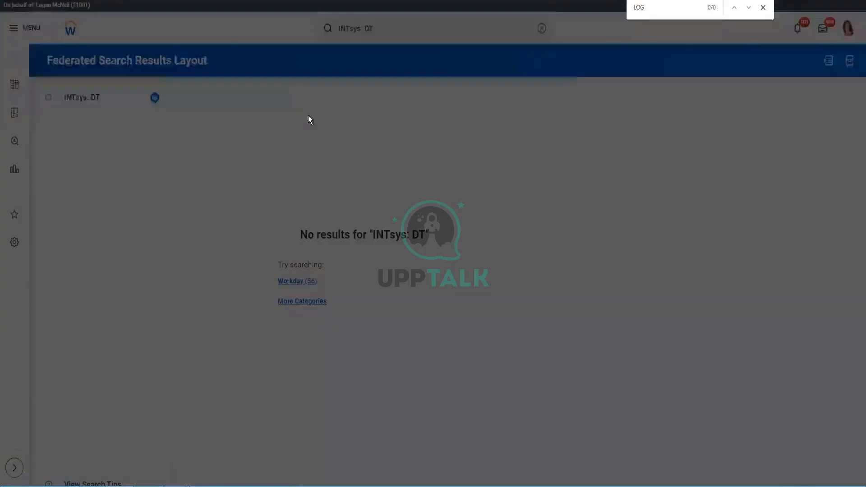
Filter the Integration Events report by all integration systems matching DT and run it.
click(391, 131)
text(DT)
key(Return)
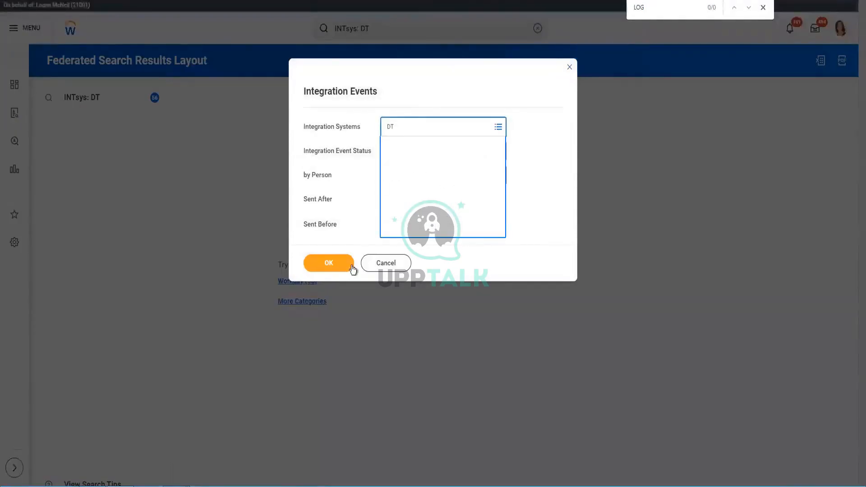
scroll(459, 257, down, 15)
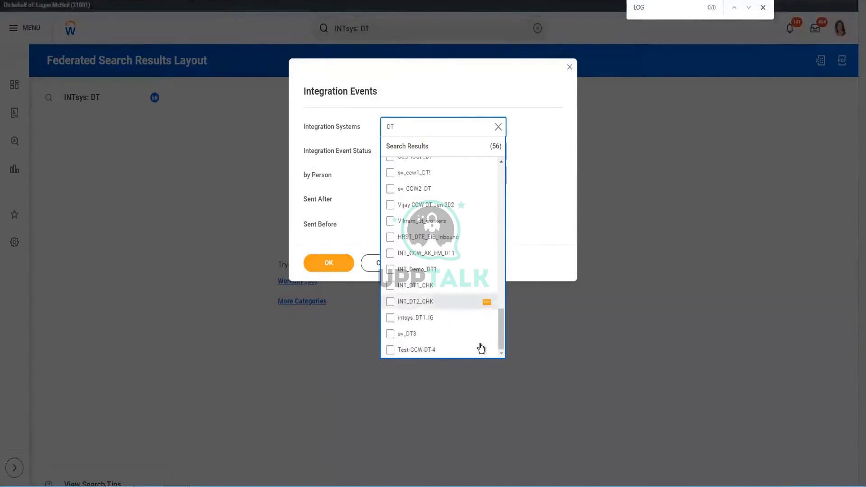
key(ctrl+a)
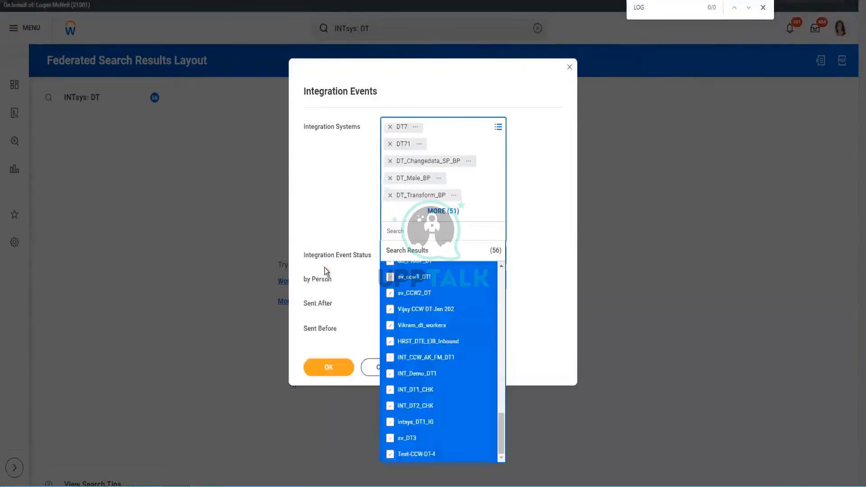
click(315, 367)
click(346, 342)
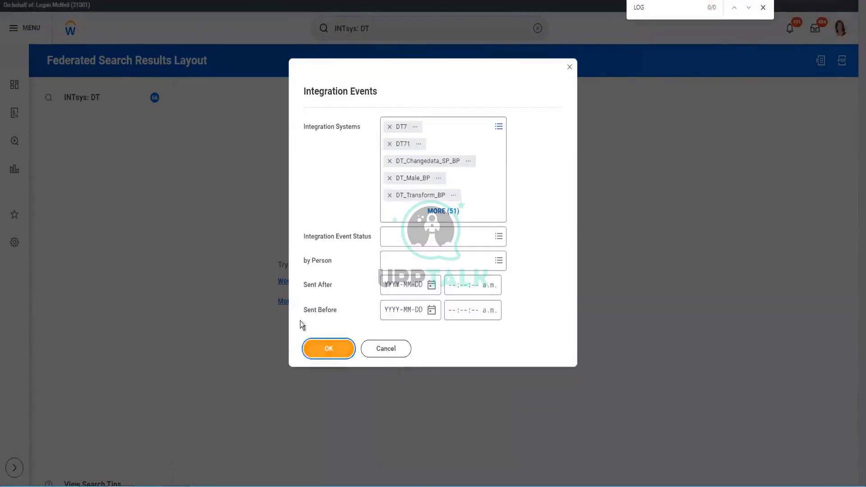
click(317, 357)
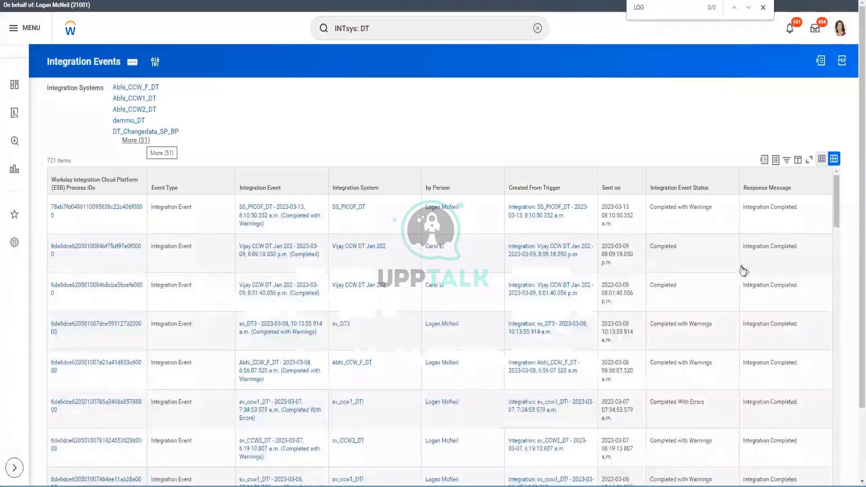
Sort by Sent on descending, then download and open the event's .csv output file.
click(620, 185)
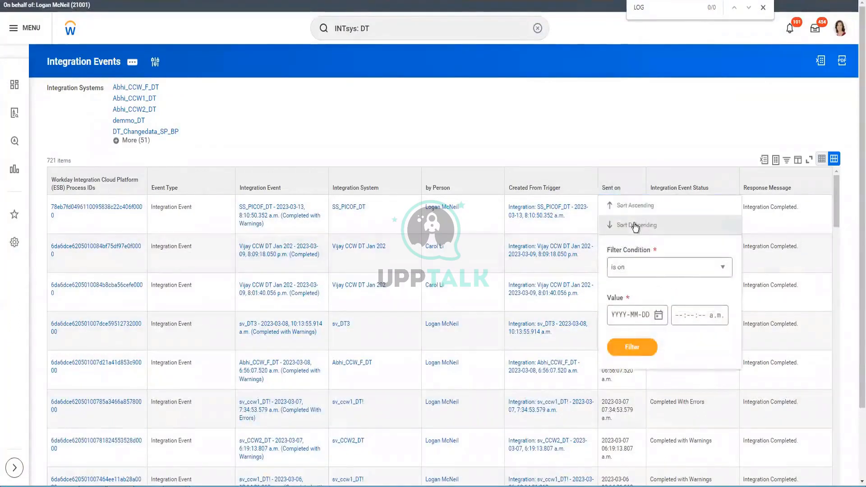
click(635, 226)
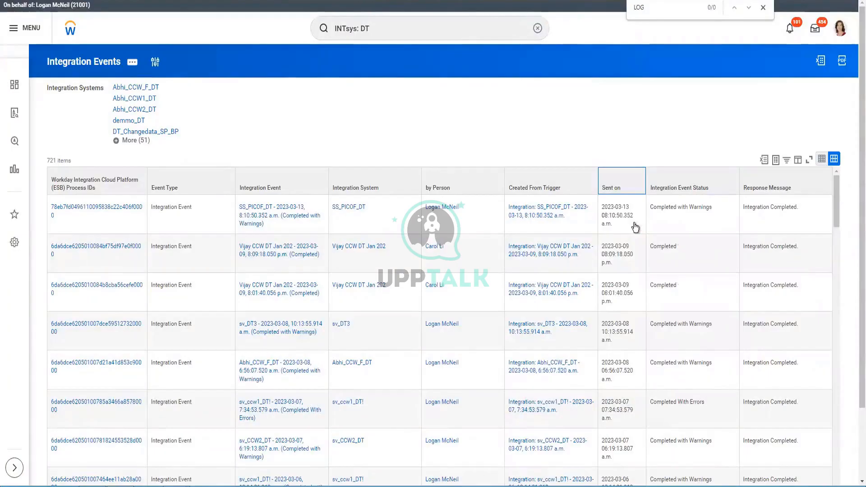
scroll(634, 223, down, 2)
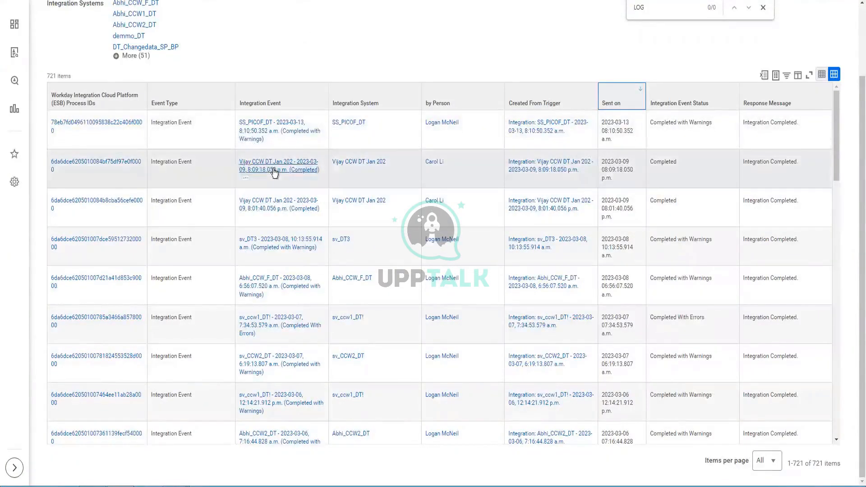
right_click(298, 186)
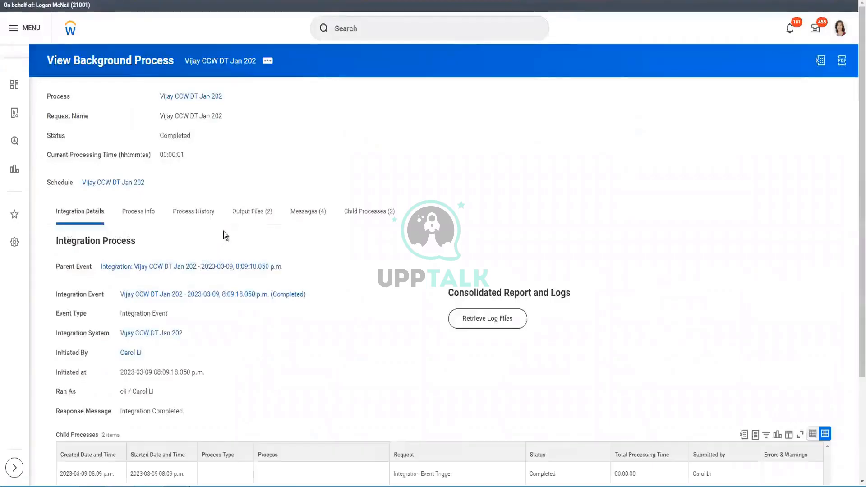
click(271, 211)
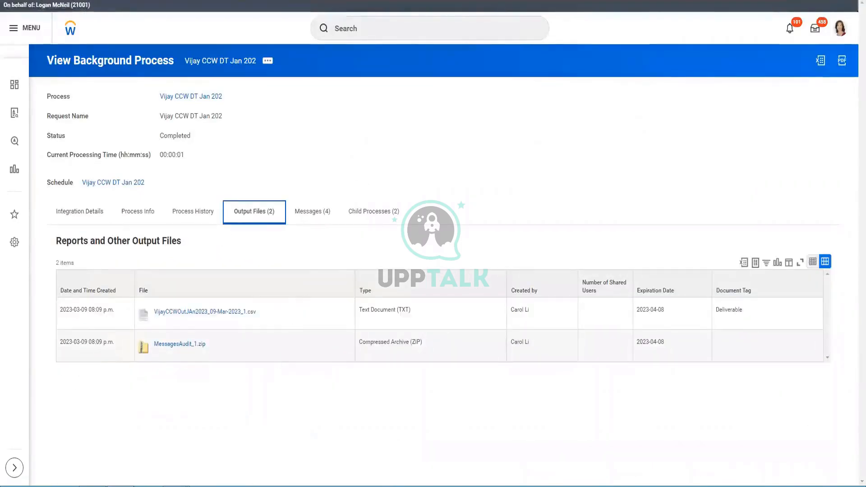
click(210, 315)
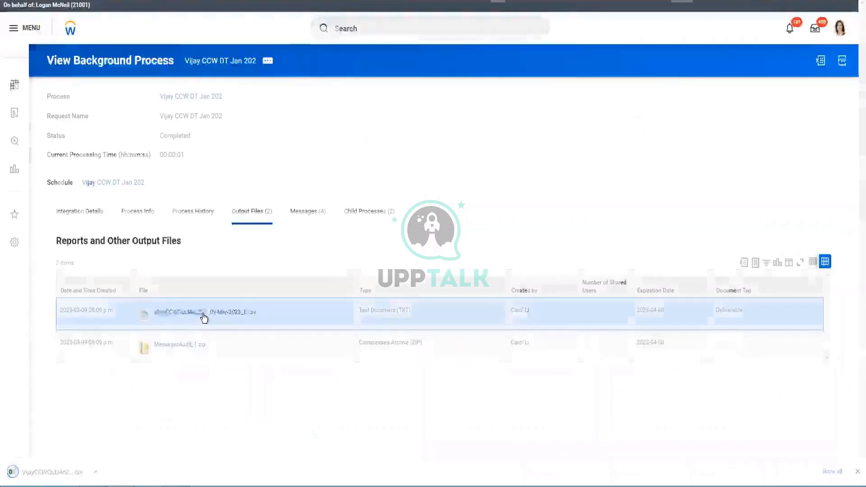
click(51, 464)
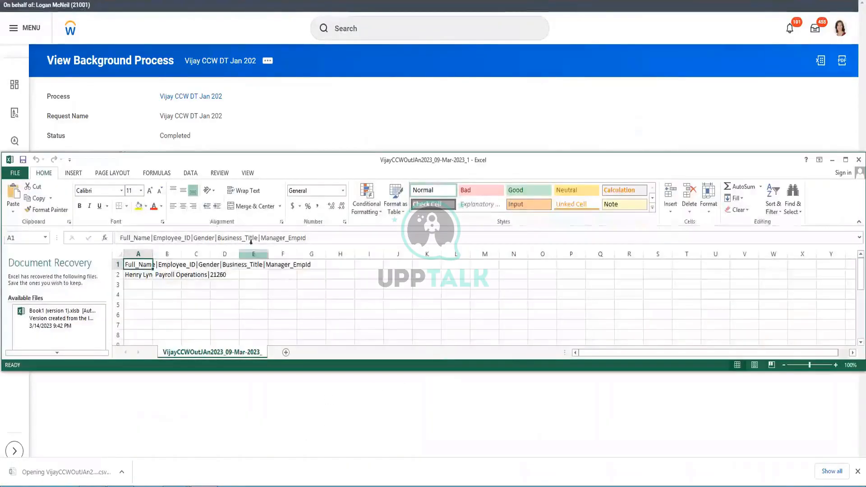
Maximize the Excel window and auto-fit the widths of columns A through G.
double_click(325, 160)
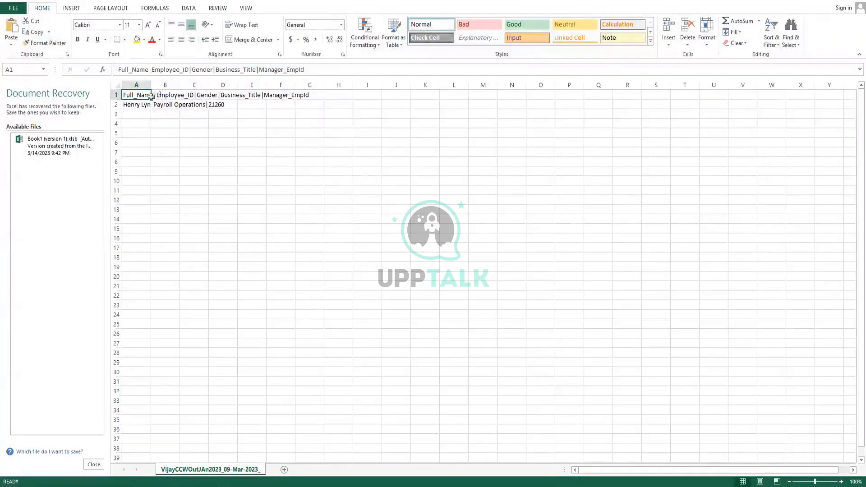
drag(133, 80, 322, 83)
key(alt+h)
key(o)
key(i)
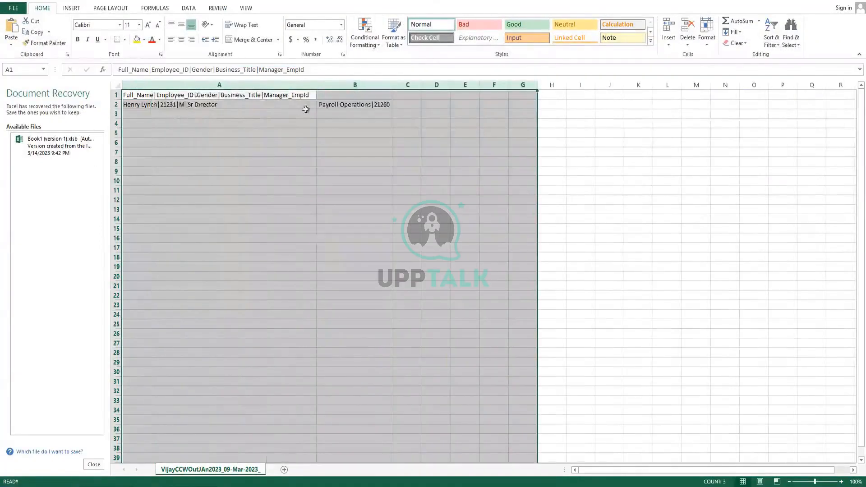
click(227, 114)
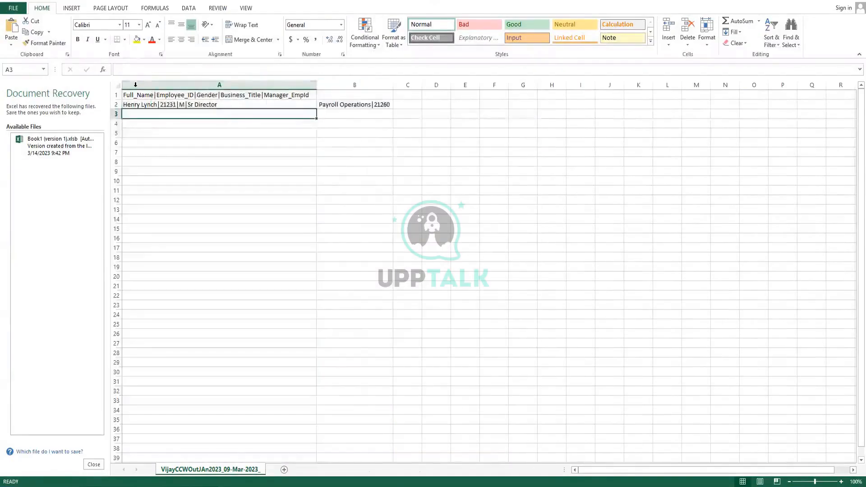
click(319, 102)
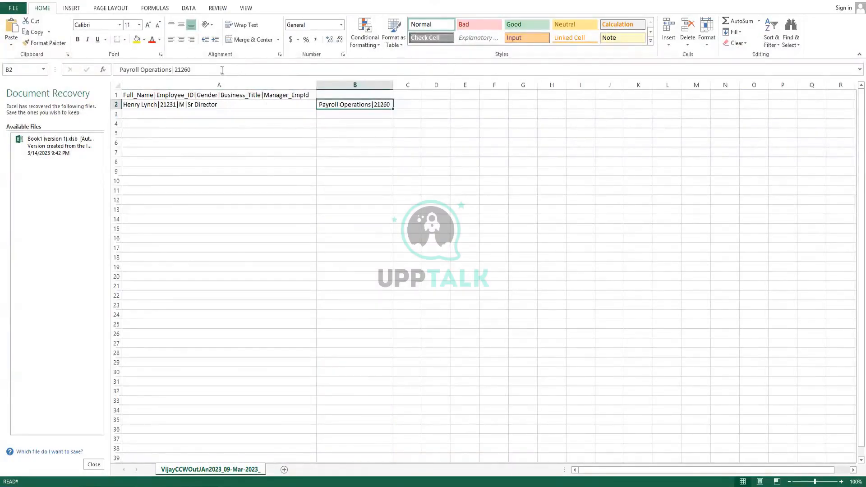
Import the Downloads CSV as delimited text with '|' separator into a new worksheet.
click(191, 8)
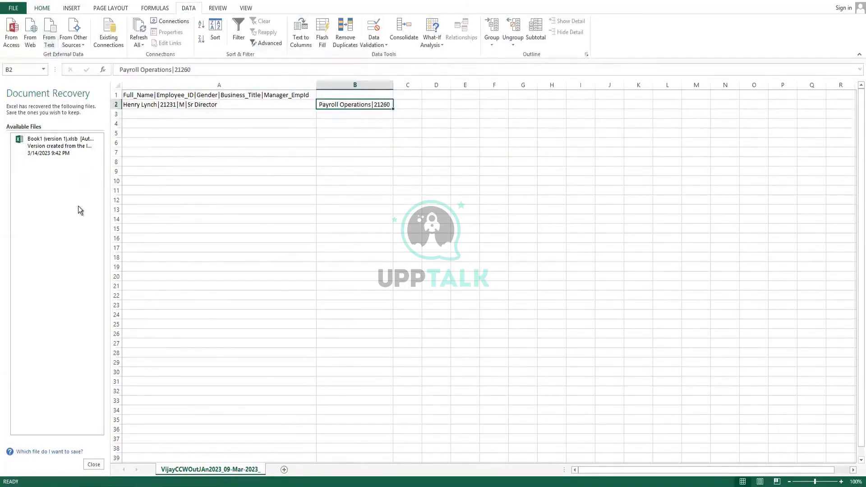
click(35, 89)
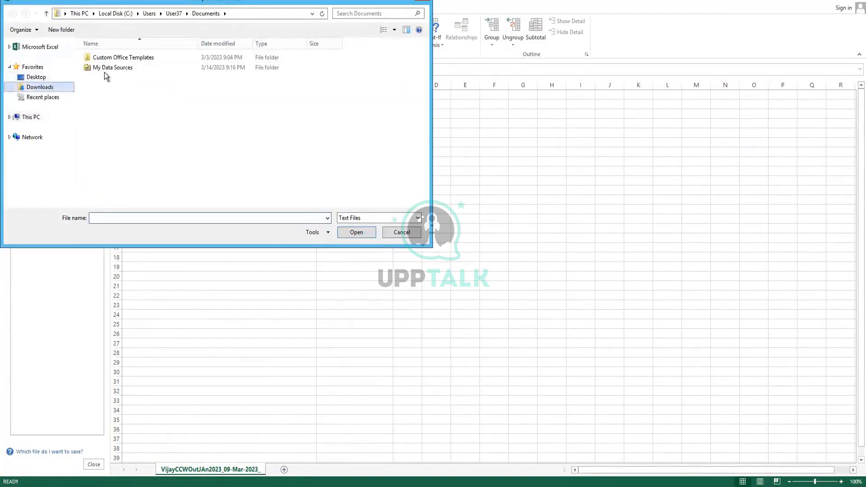
click(135, 57)
click(361, 232)
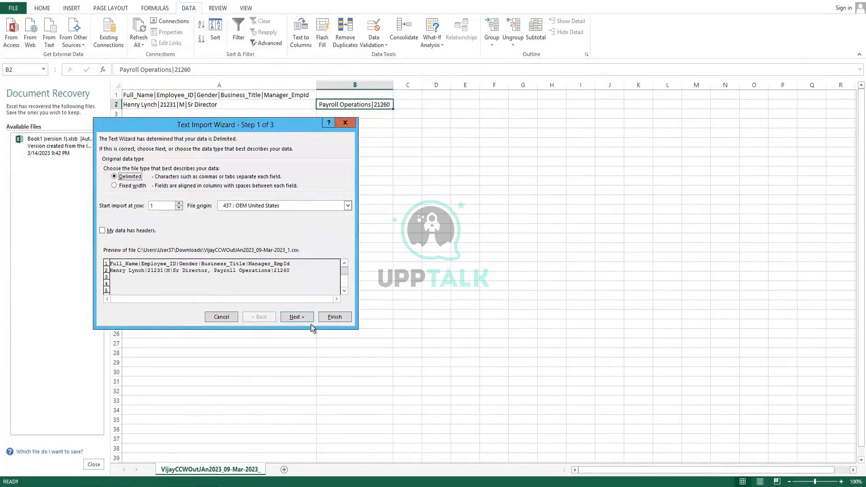
click(293, 320)
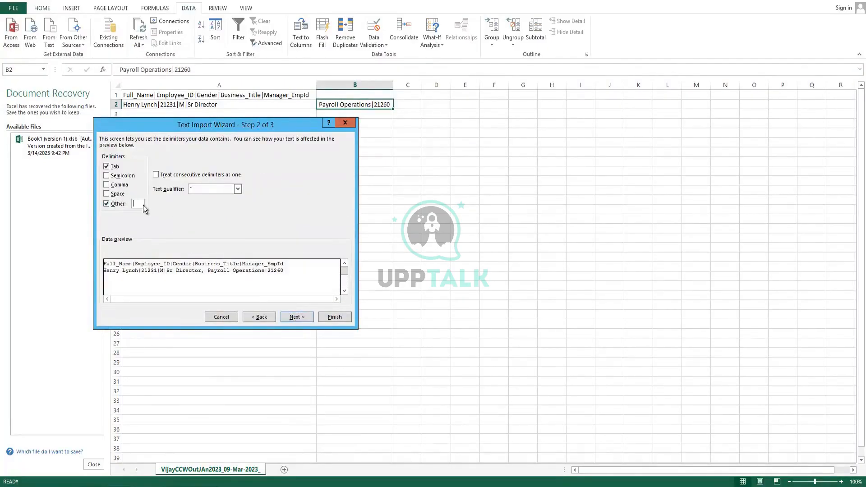
text(|)
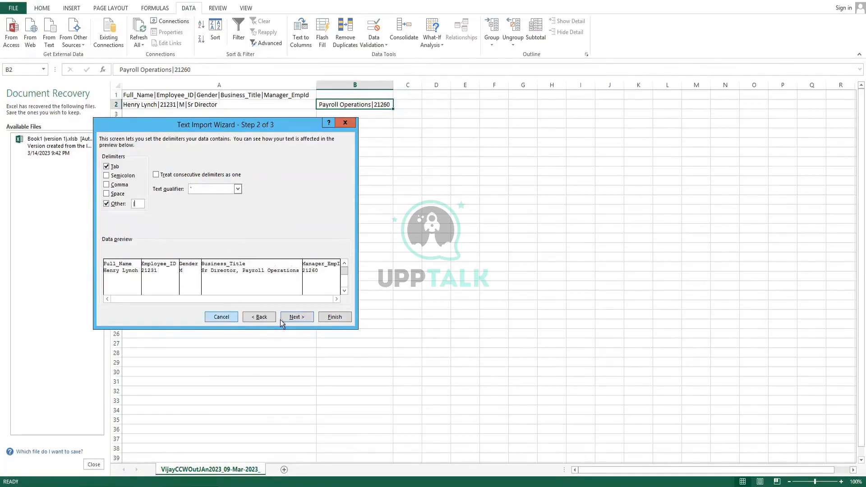
click(347, 319)
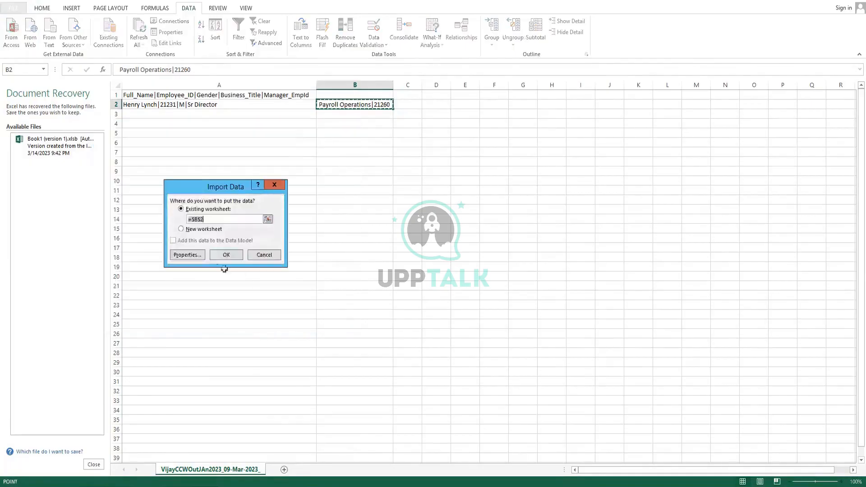
click(181, 229)
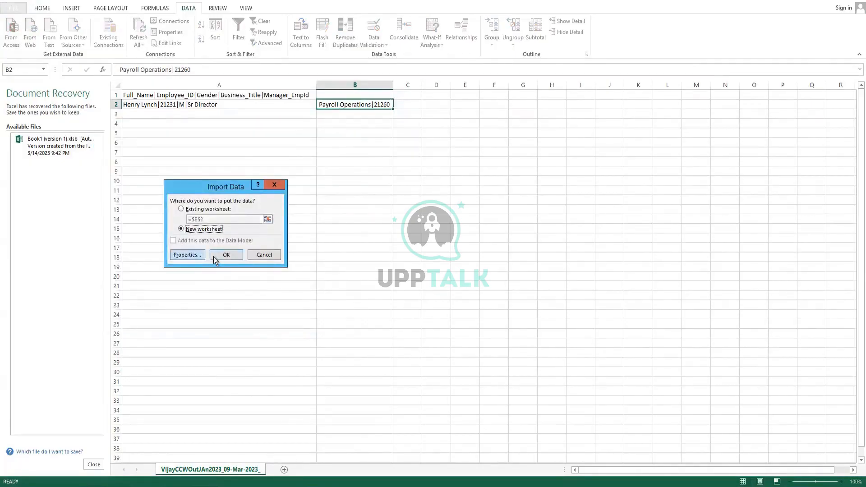
click(215, 255)
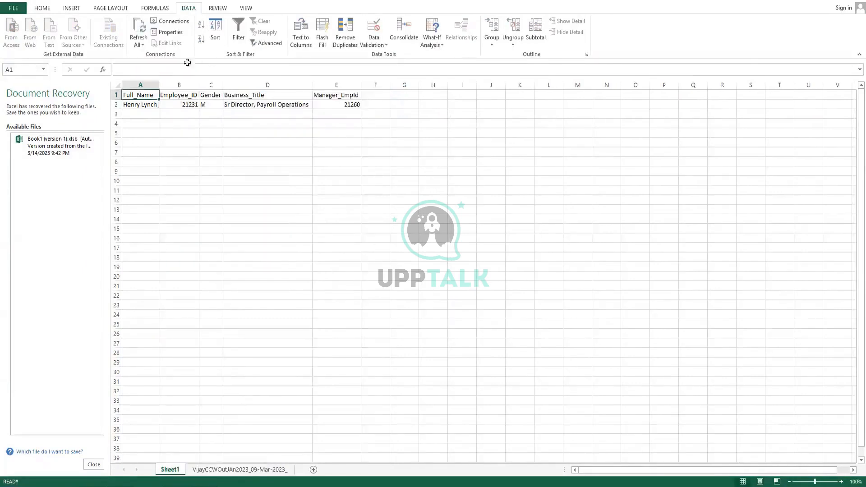
drag(140, 78, 366, 99)
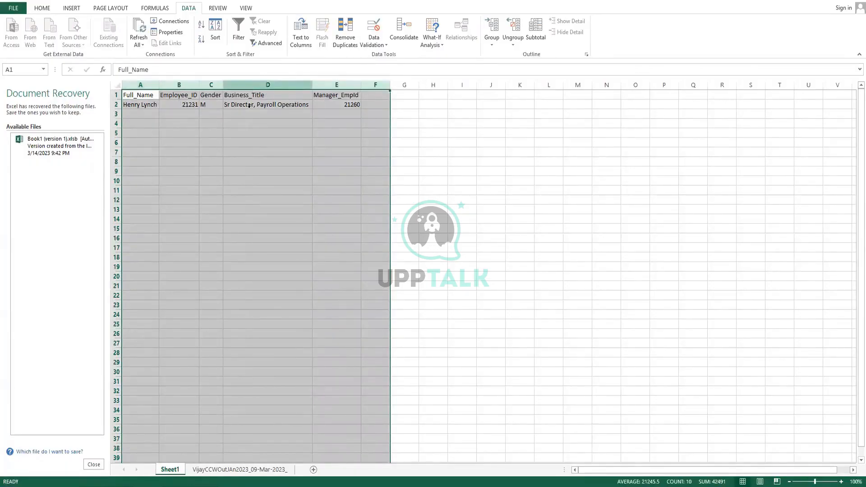
click(418, 134)
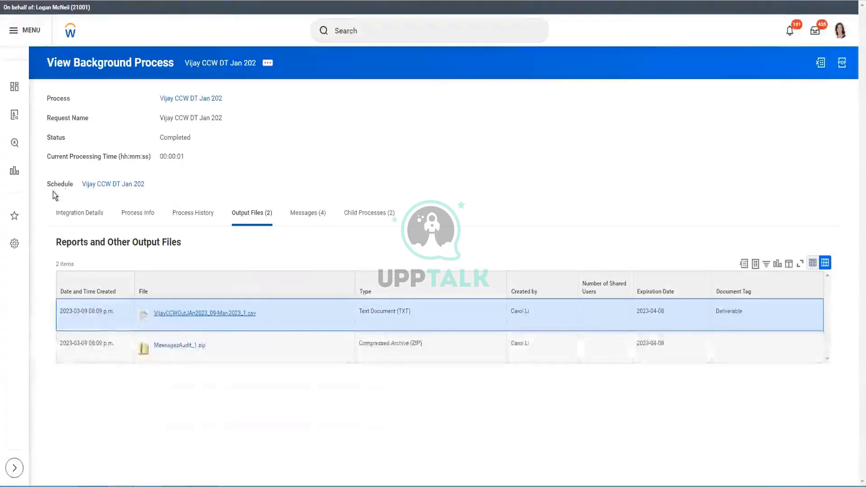
Open the parent integration event from the process's integration details.
click(61, 215)
scroll(233, 193, down, 3)
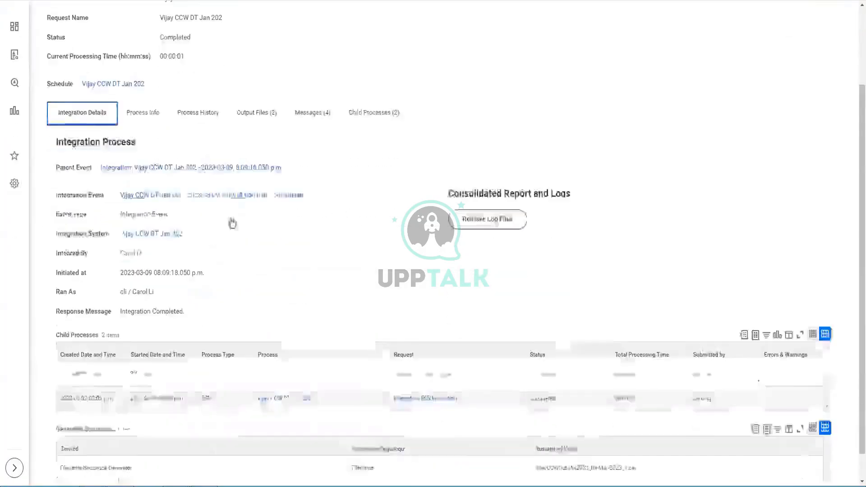
click(199, 137)
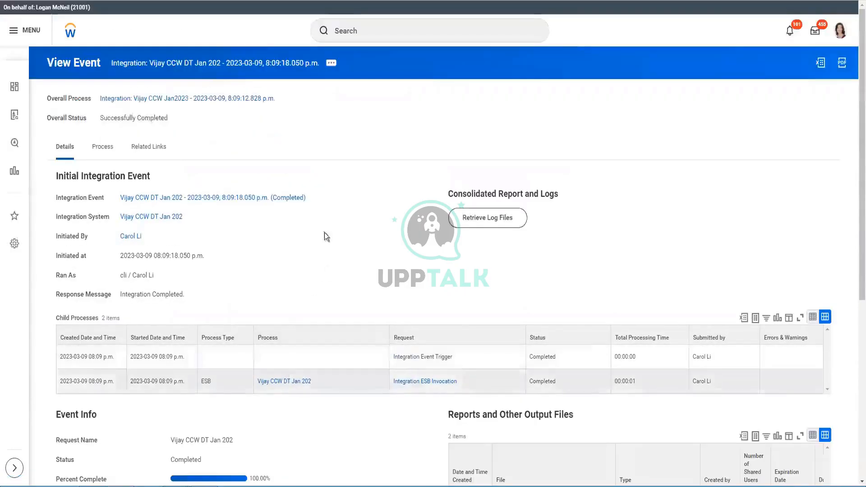
scroll(329, 215, down, 3)
scroll(154, 179, up, 3)
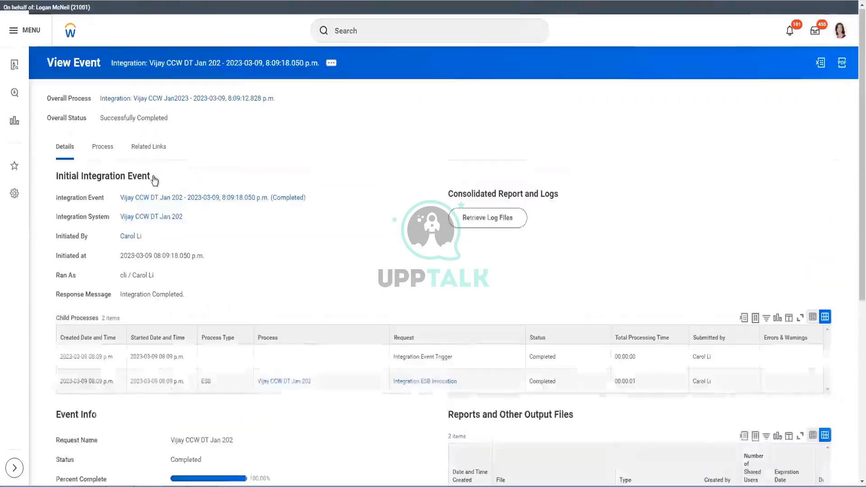
Copy the integration system's name as text from the event page.
right_click(141, 222)
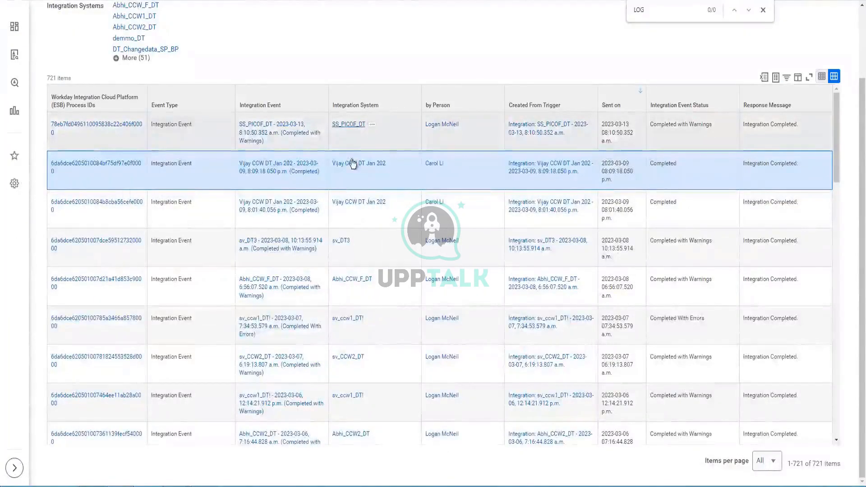
right_click(354, 166)
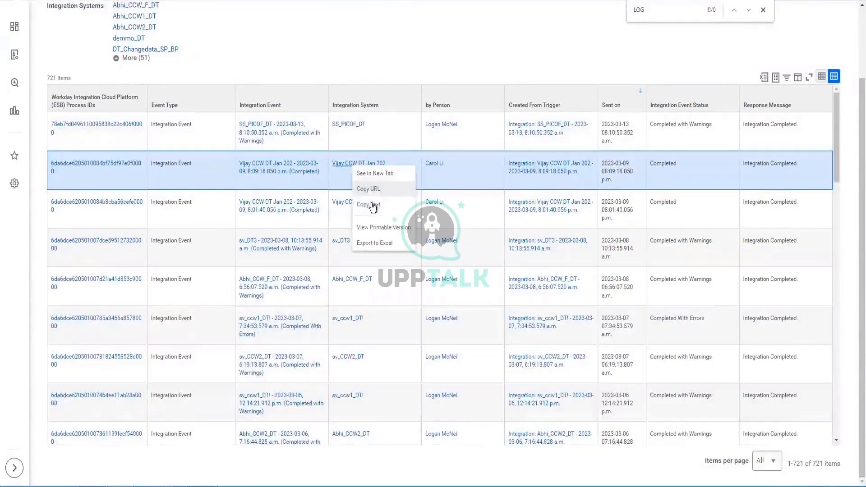
click(372, 205)
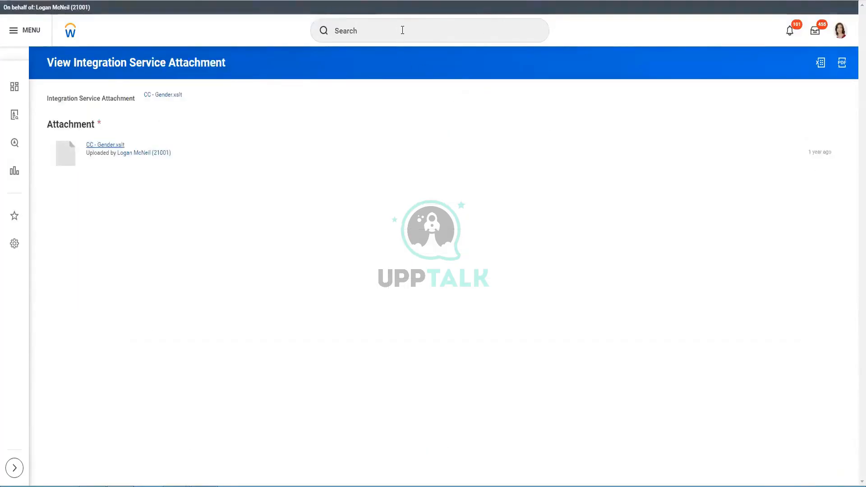
Search 'Intsys:' with the pasted name and open the Vijay CCW DT Jan 202 system.
click(402, 29)
key(ctrl+v)
key(ctrl+Left)
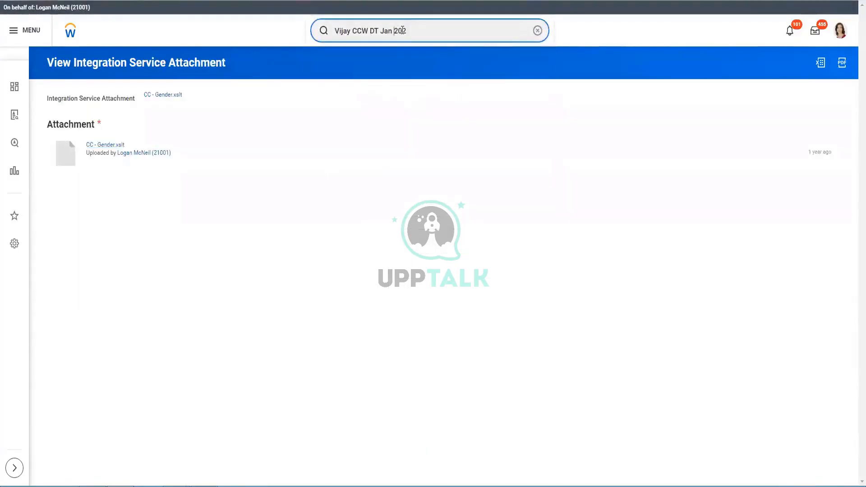
key(Home)
text(Int)
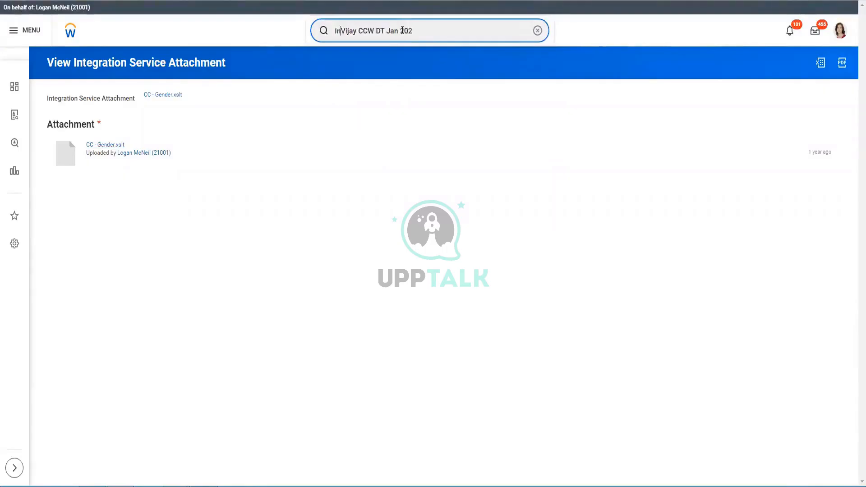
text(sys:)
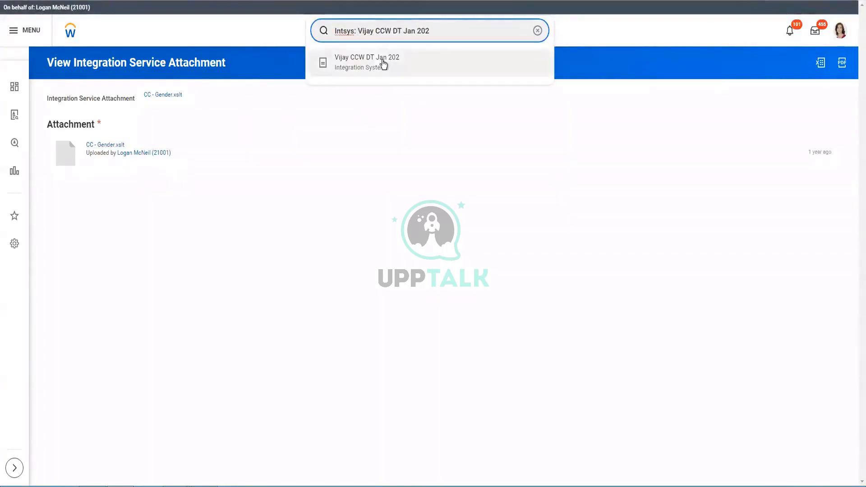
click(382, 60)
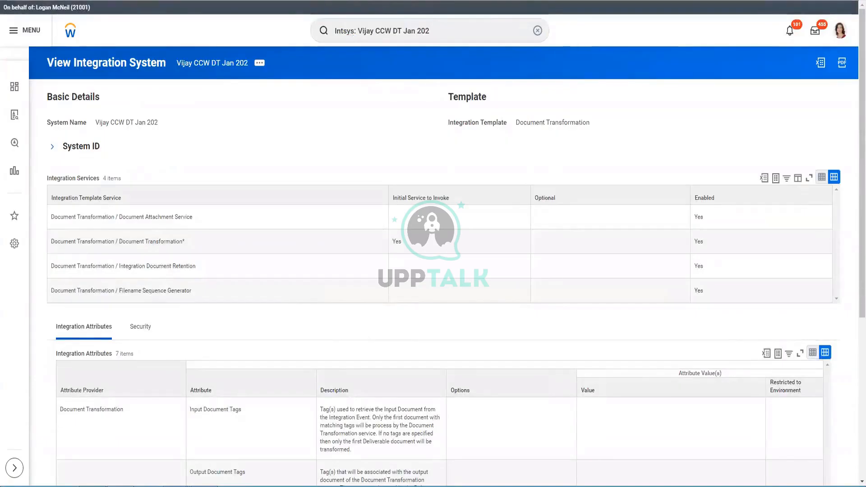
click(407, 338)
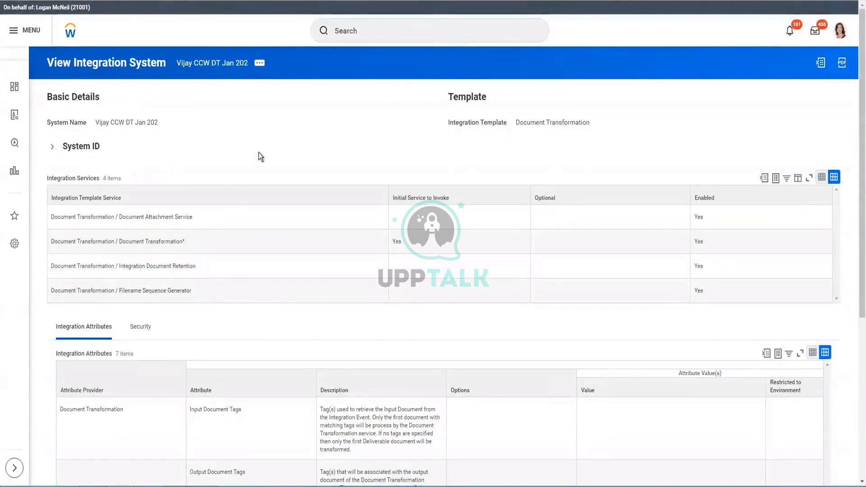
scroll(144, 147, down, 1)
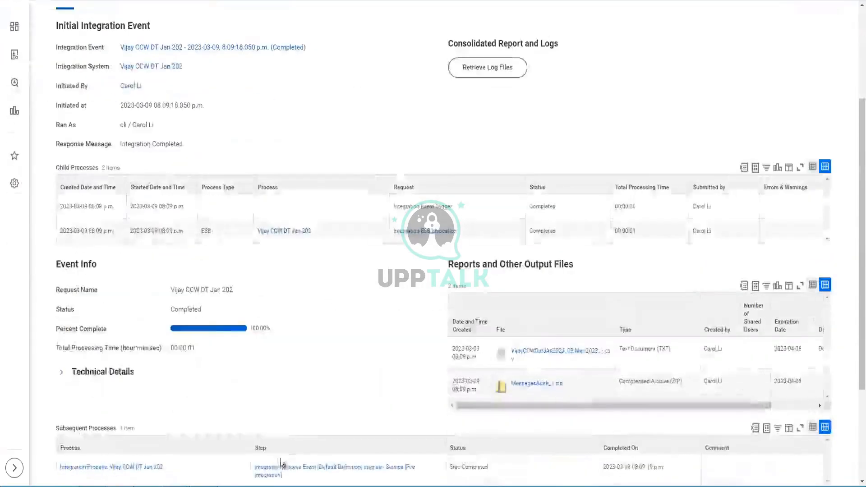
scroll(209, 64, up, 3)
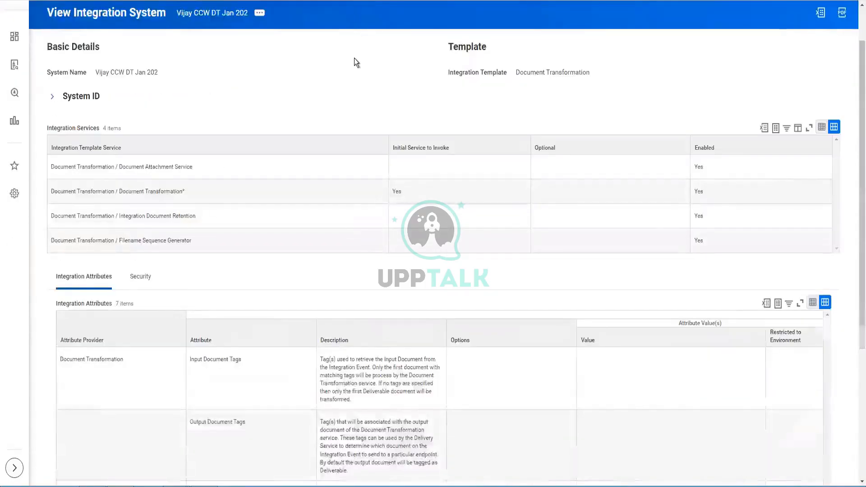
scroll(353, 58, up, 1)
Search 'intsys: Vijay' and open the Vijay CCW Jan2023 Core Connector: Worker system.
click(367, 35)
text(in)
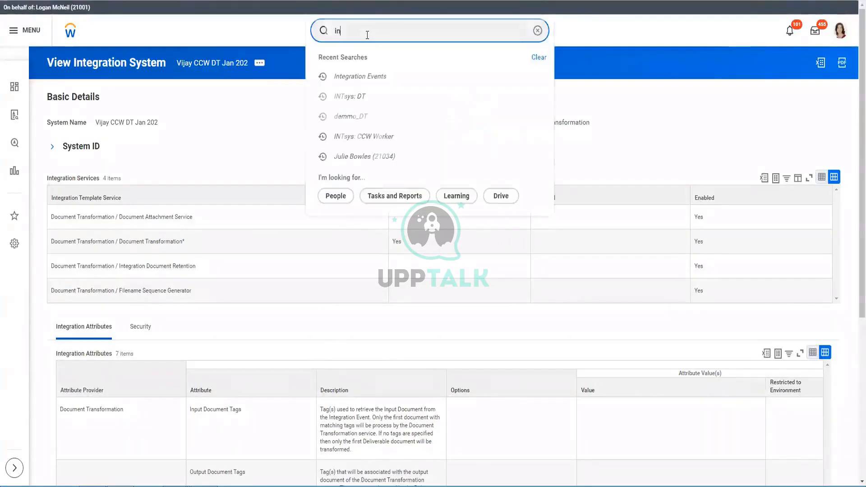
text(tsys: Vija)
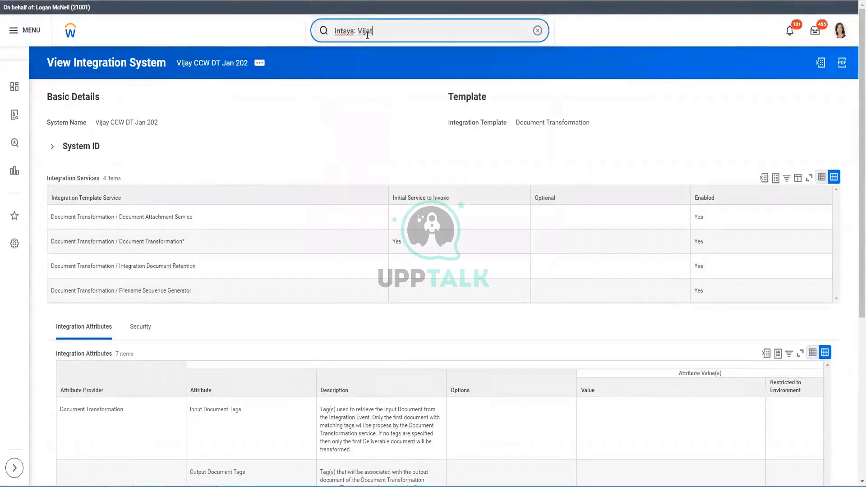
text(y)
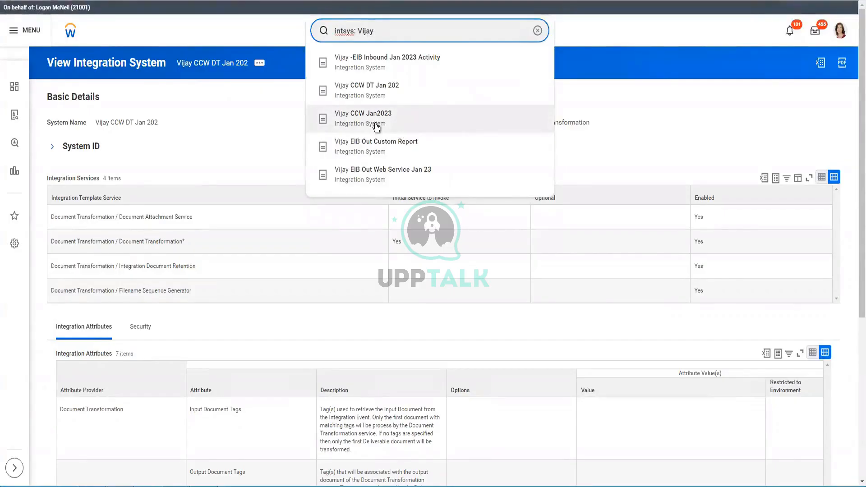
click(376, 128)
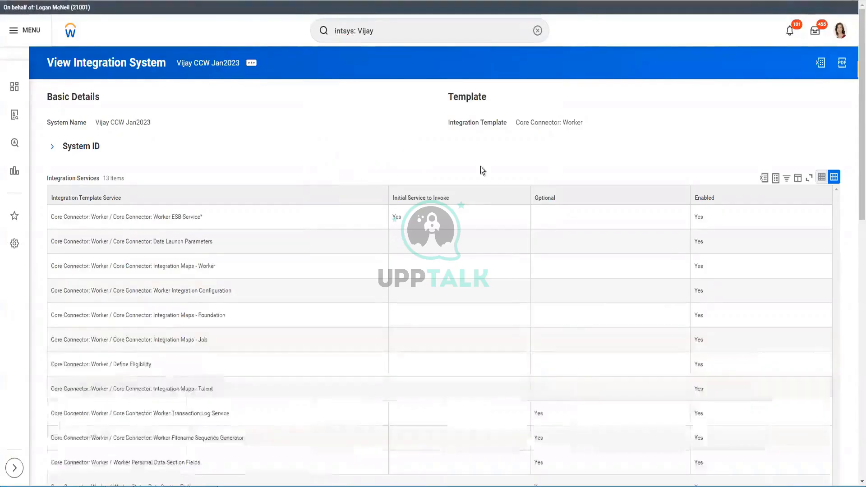
Review the Core Connector: Worker template and show its Business Process Definitions.
drag(573, 121, 124, 163)
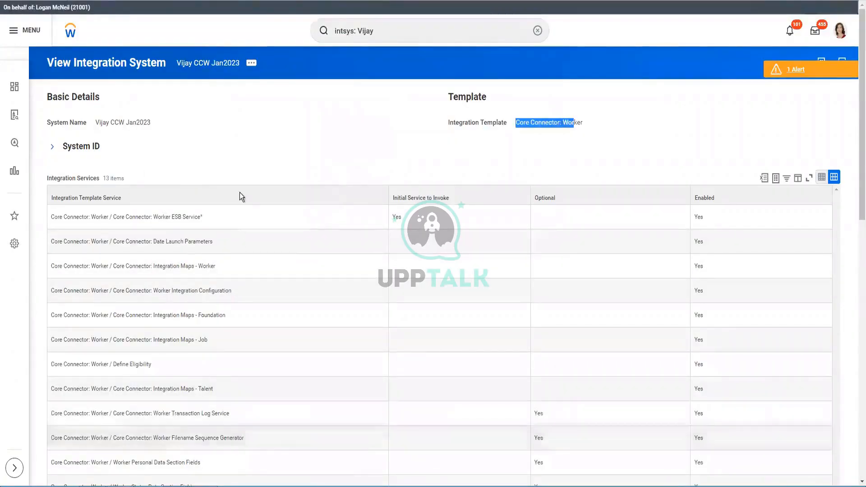
scroll(241, 197, down, 5)
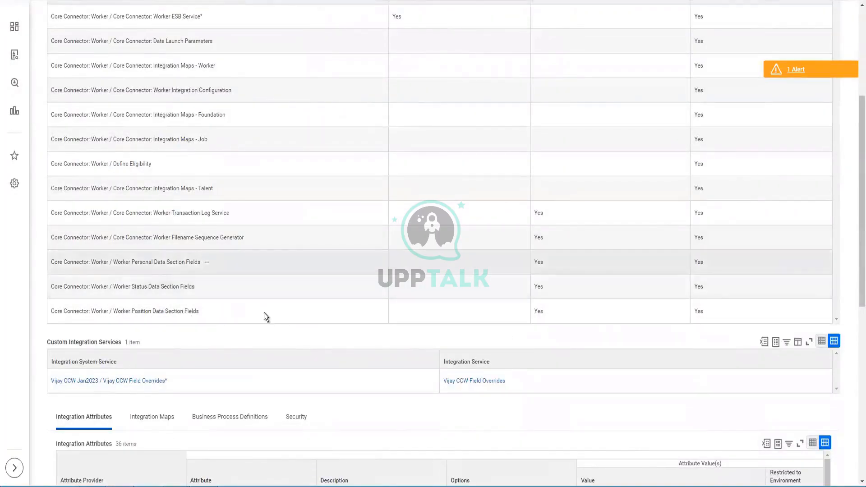
scroll(557, 466, down, 2)
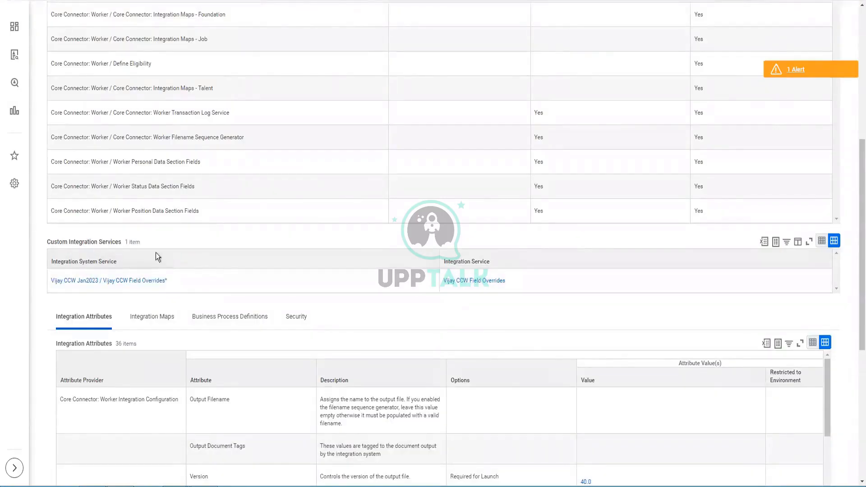
scroll(441, 269, down, 3)
click(234, 166)
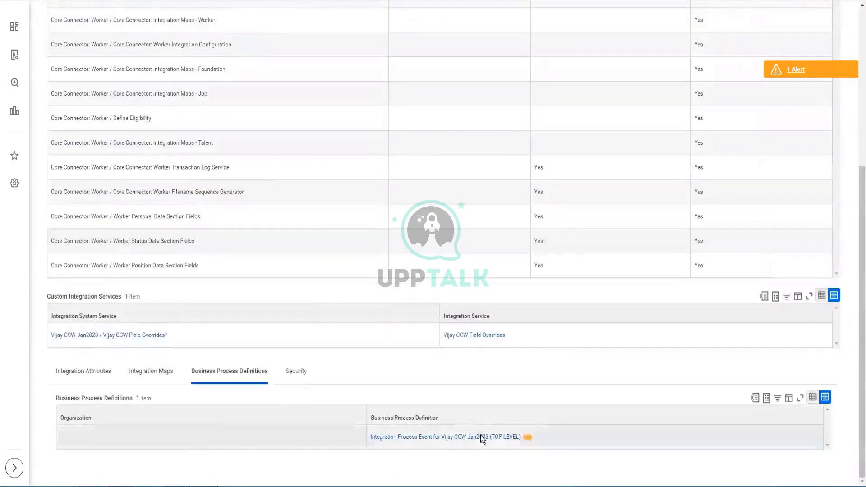
Open the process definition, configure step c, and view its chained Document Transformation system.
right_click(486, 442)
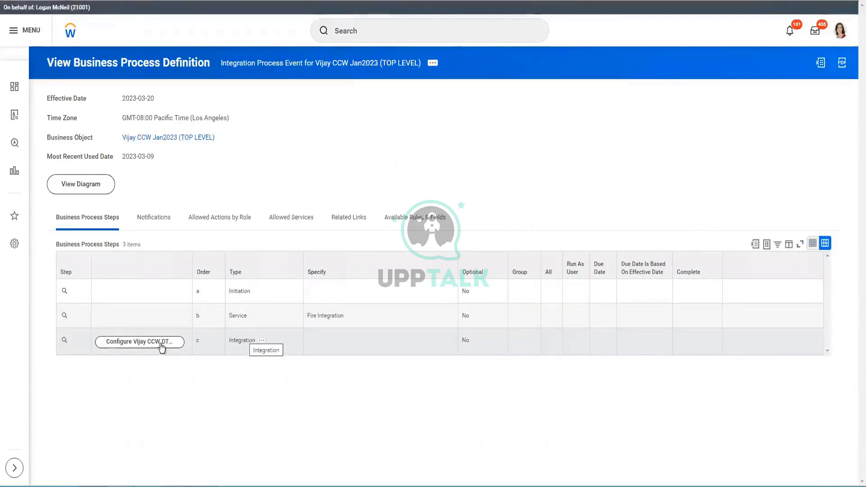
click(186, 348)
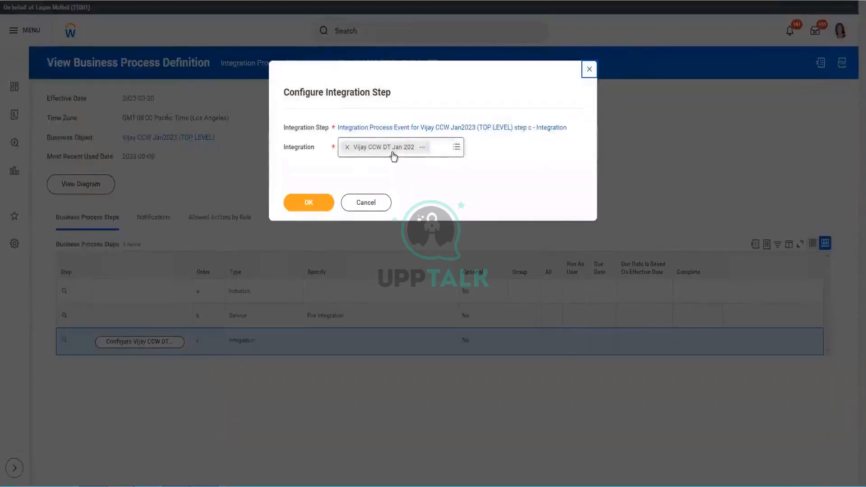
click(422, 147)
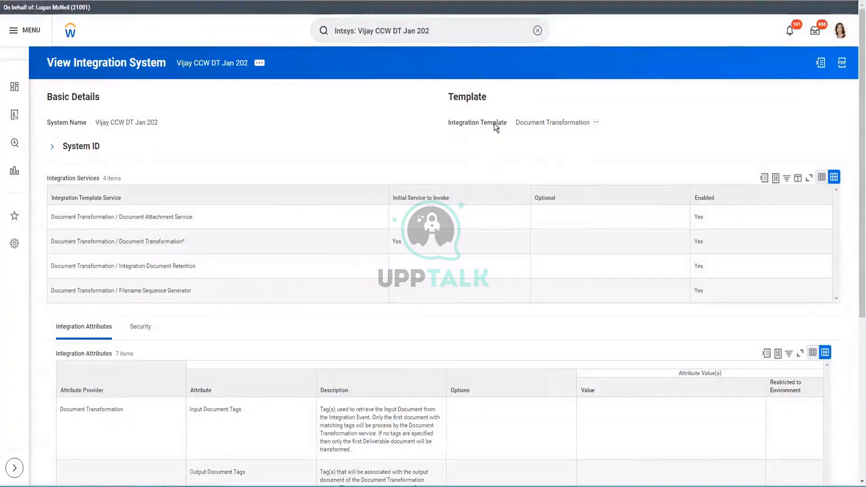
Review Vijay CCW DT Jan 202's Document Transformation page and open its Integration System related actions.
drag(515, 126, 595, 122)
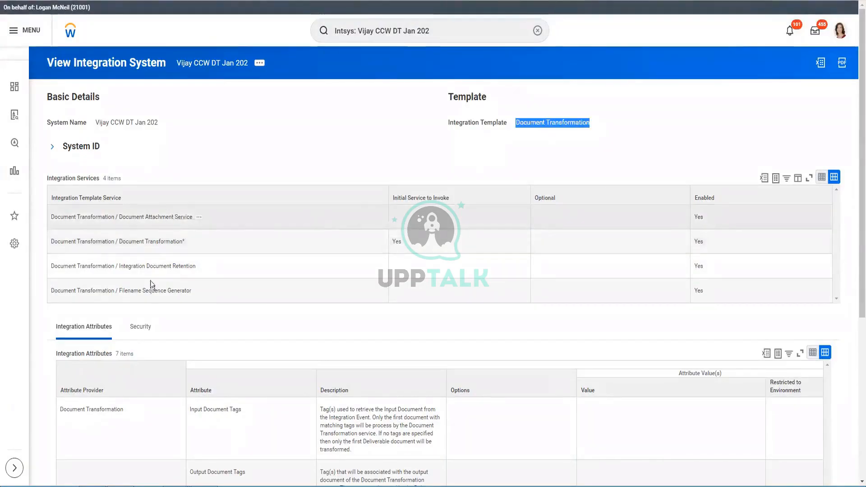
scroll(146, 304, down, 3)
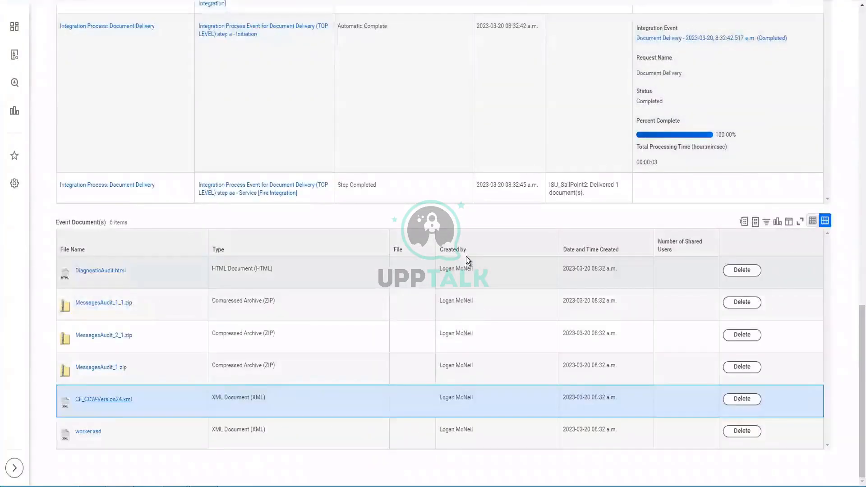
scroll(466, 256, up, 2)
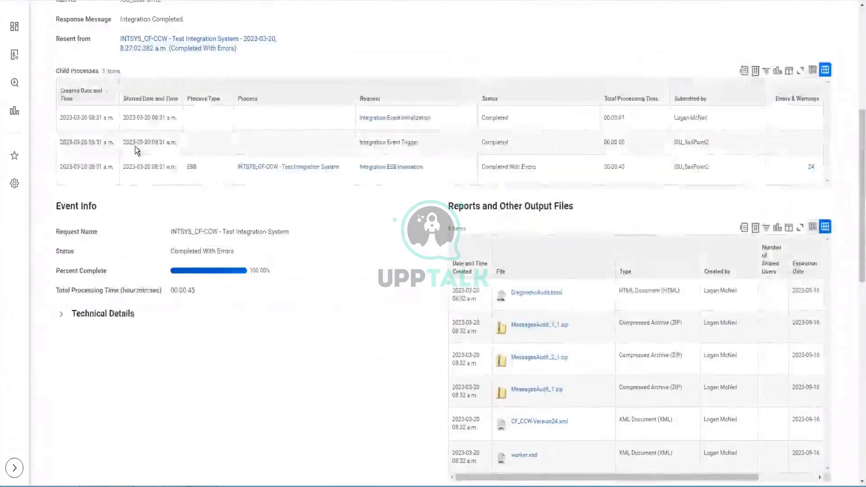
scroll(166, 202, up, 4)
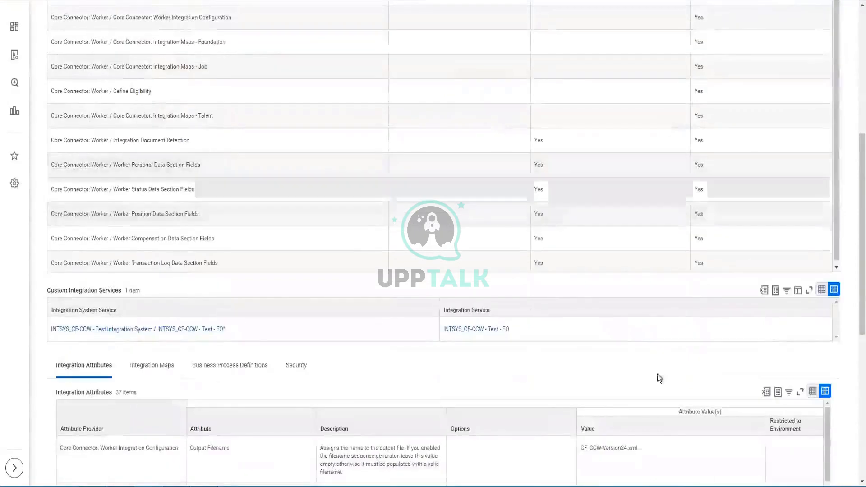
scroll(612, 313, down, 2)
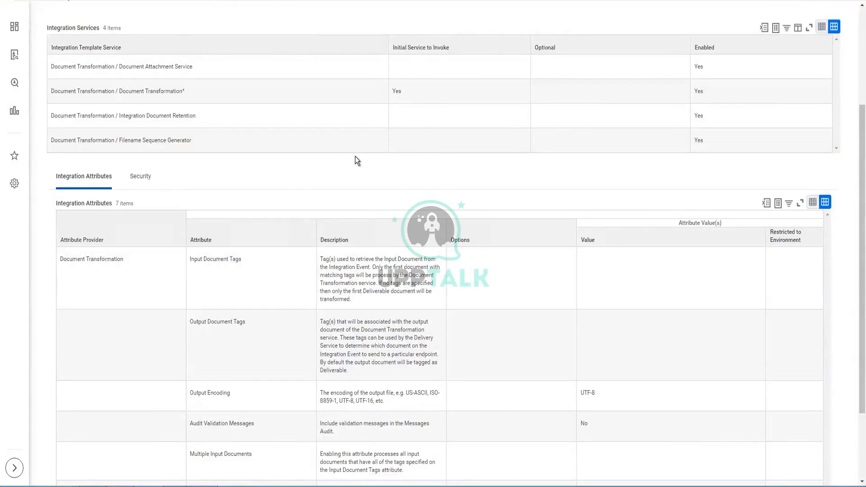
scroll(355, 156, down, 2)
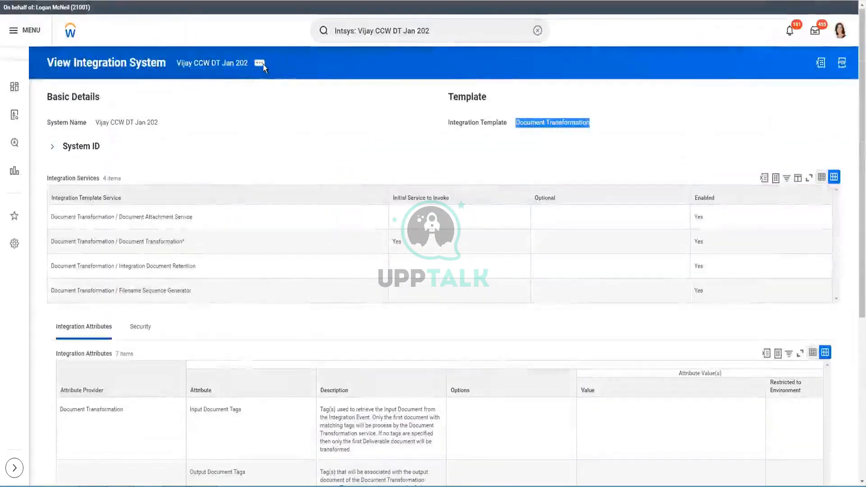
click(259, 63)
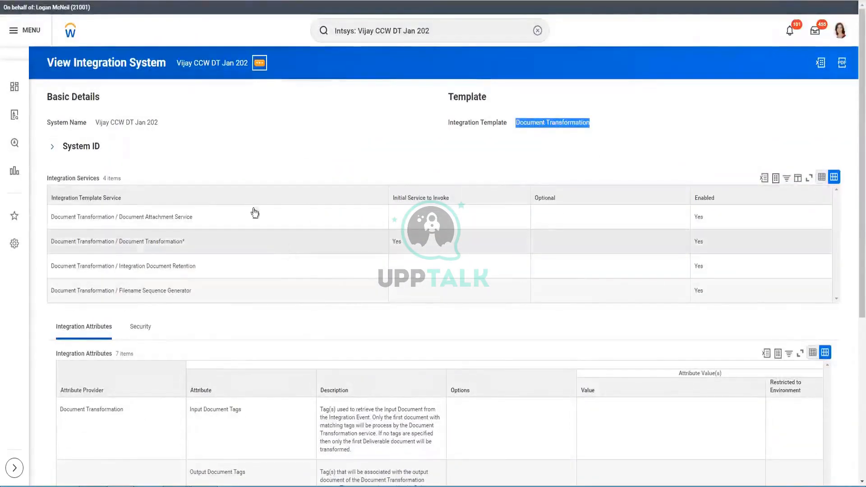
mouse_move(321, 93)
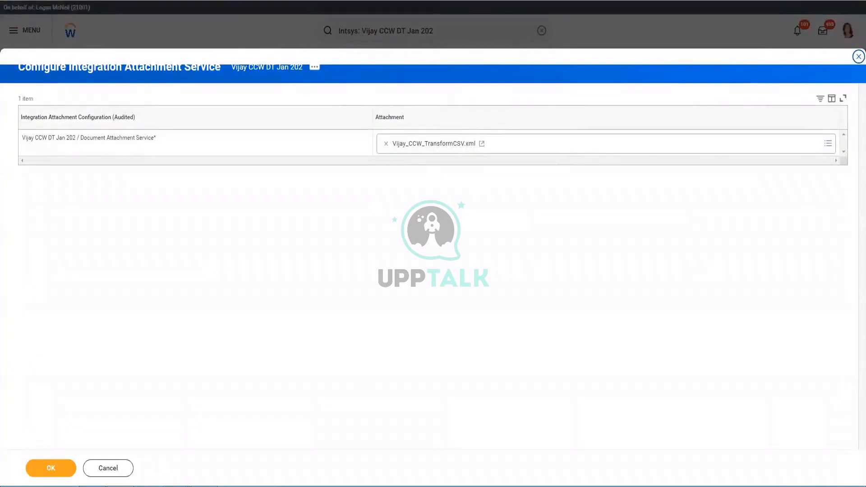
click(804, 448)
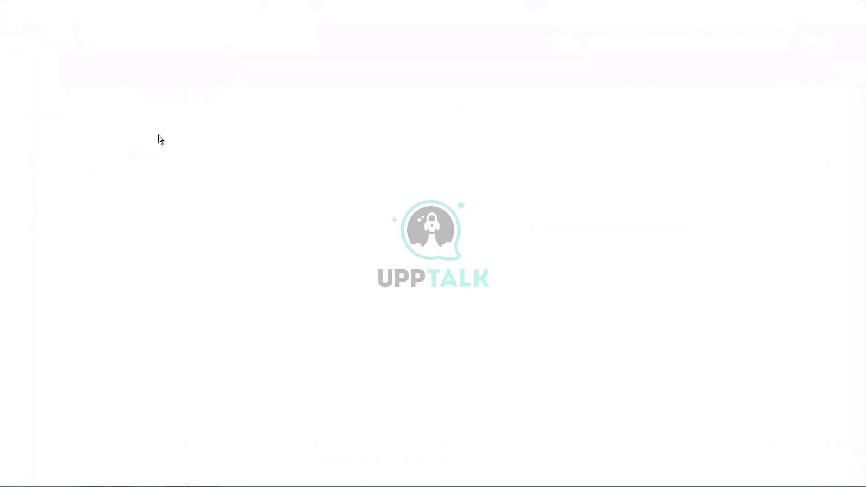
click(157, 144)
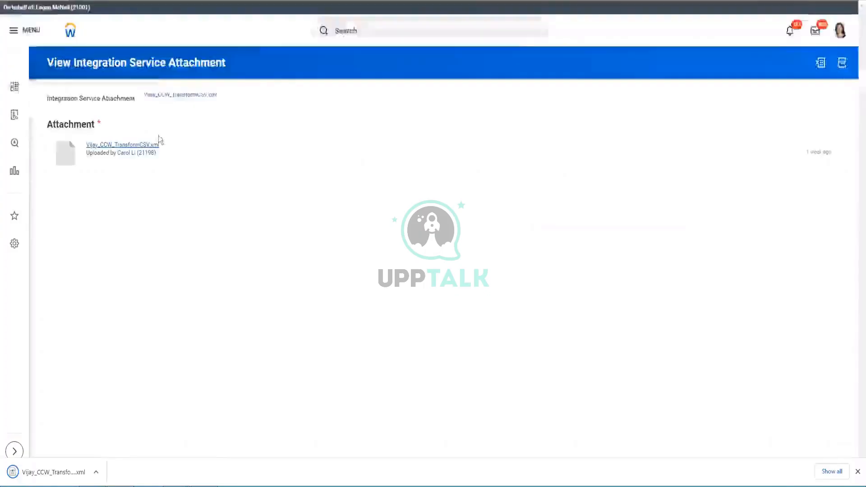
click(34, 470)
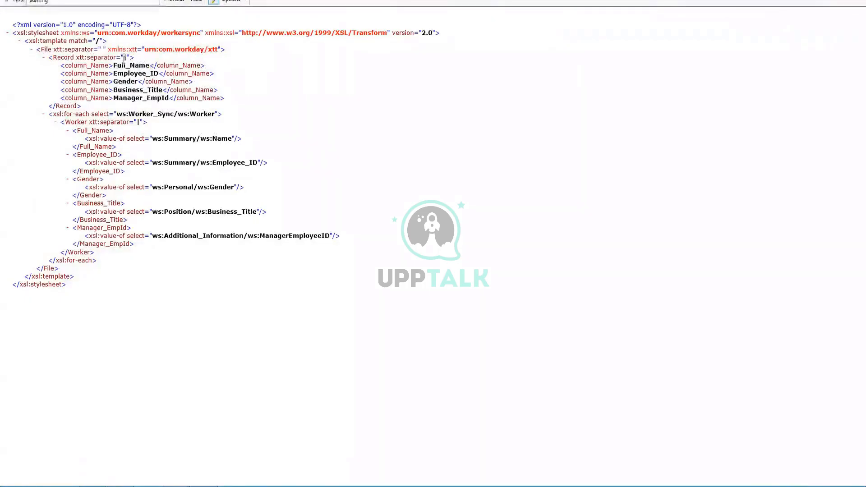
click(44, 57)
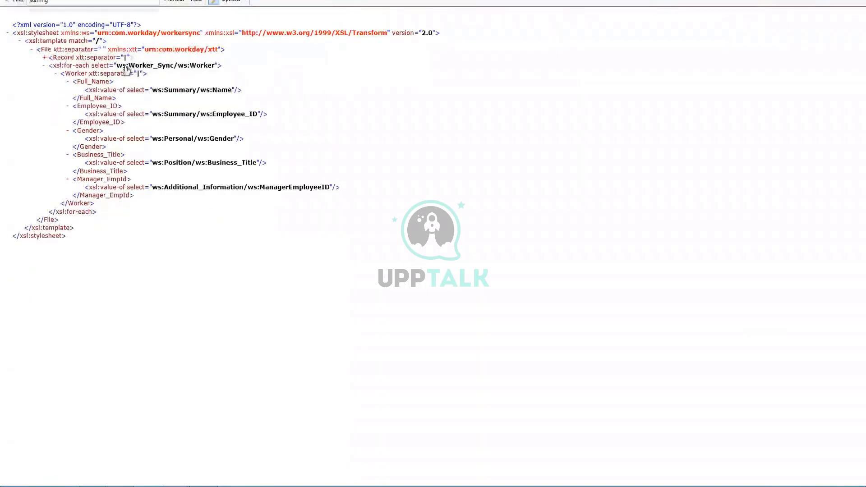
click(45, 58)
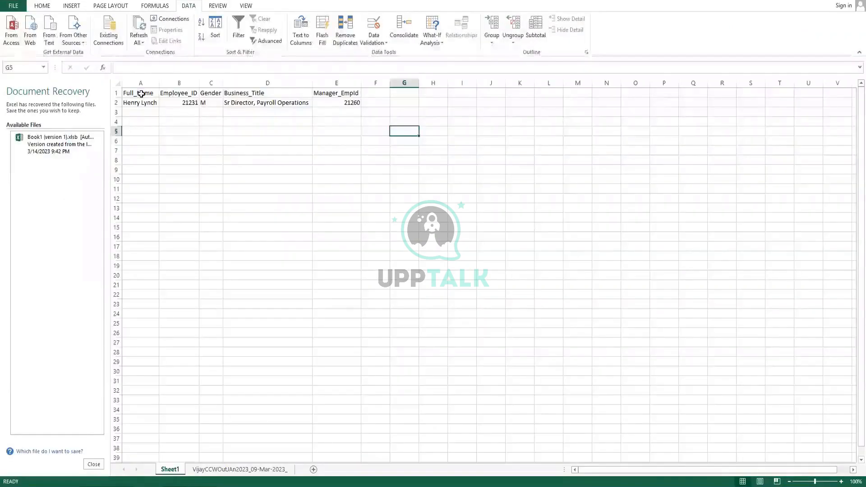
drag(141, 93, 345, 90)
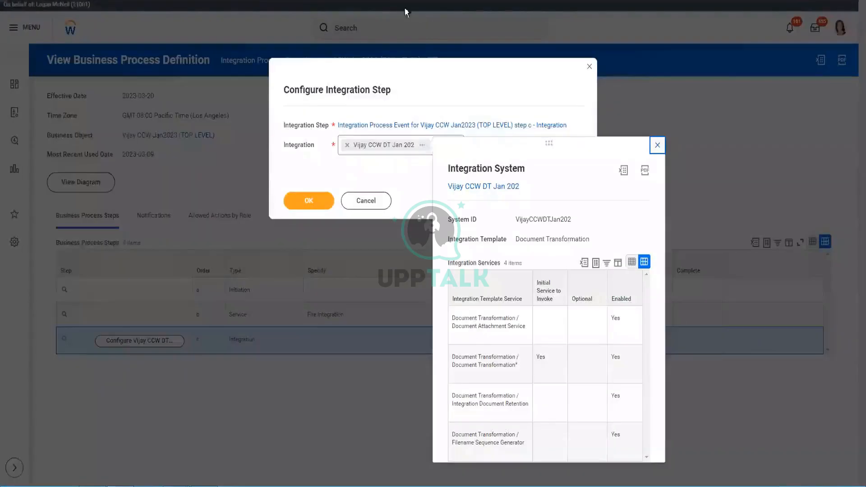
Cancel the attachment dialog and return to the Vijay CCW Jan2023 Core Connector page.
click(362, 204)
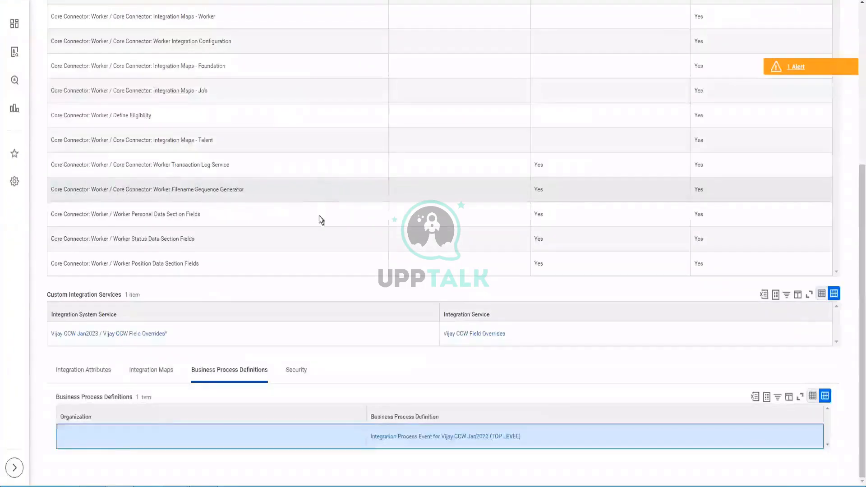
scroll(321, 207, up, 10)
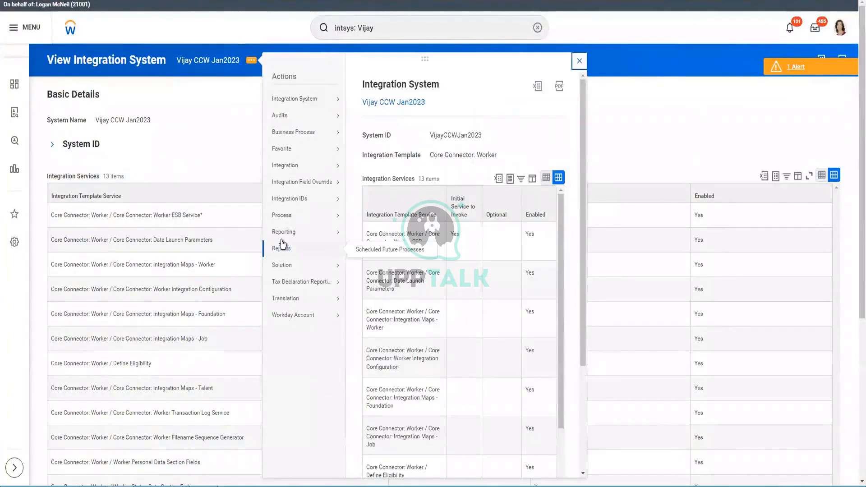
Launch Vijay CCW Jan2023 to run now with Effective Date 2023-03-30.
mouse_move(289, 166)
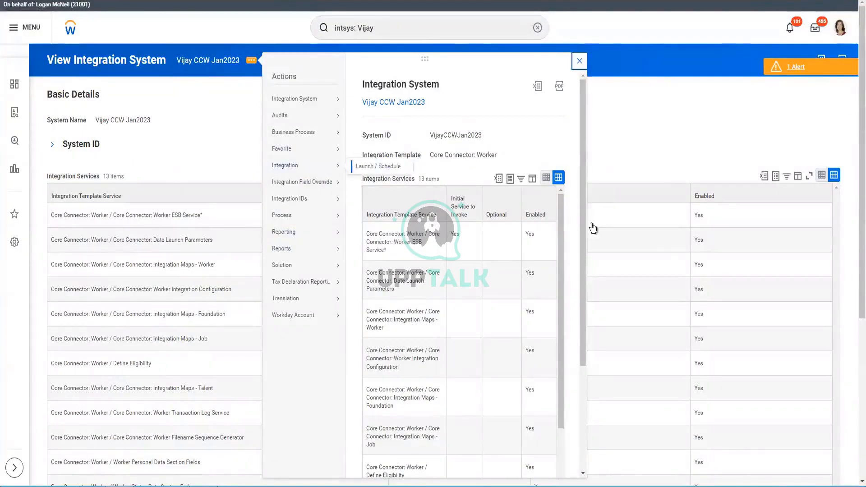
click(690, 261)
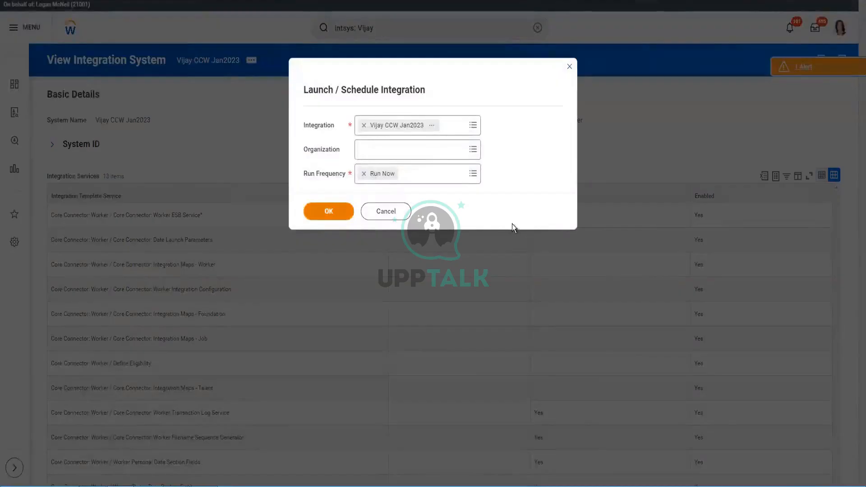
click(328, 211)
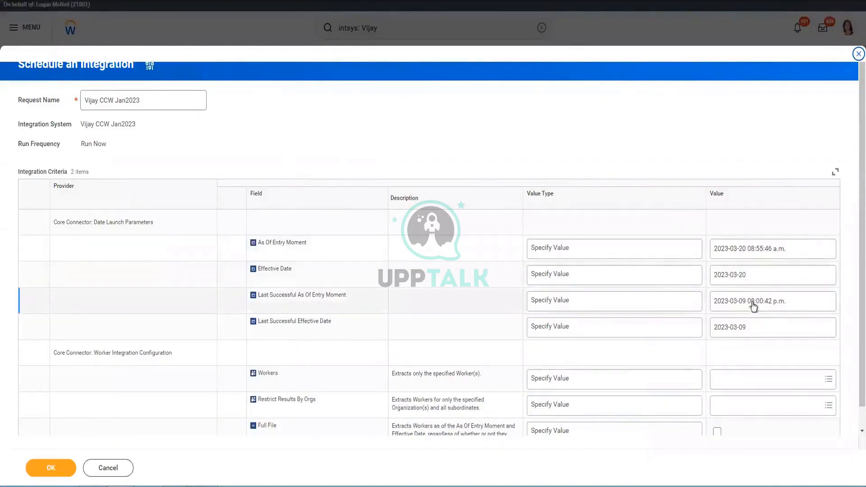
click(748, 279)
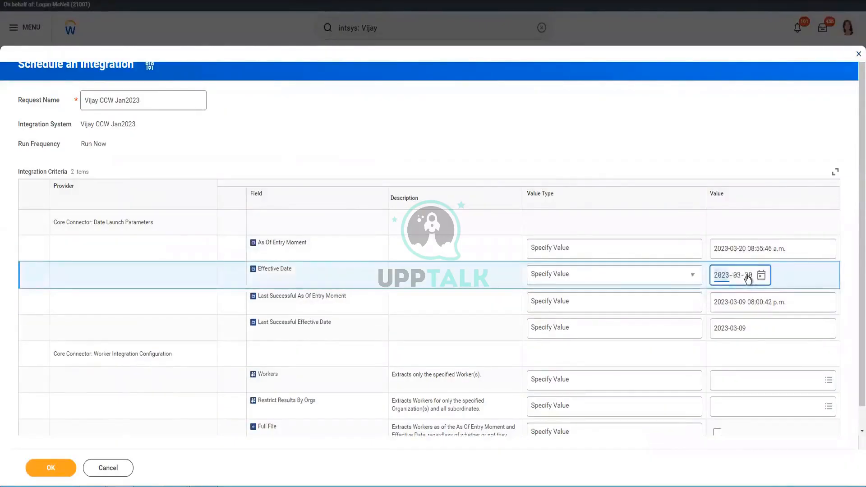
click(747, 279)
text(30)
click(743, 306)
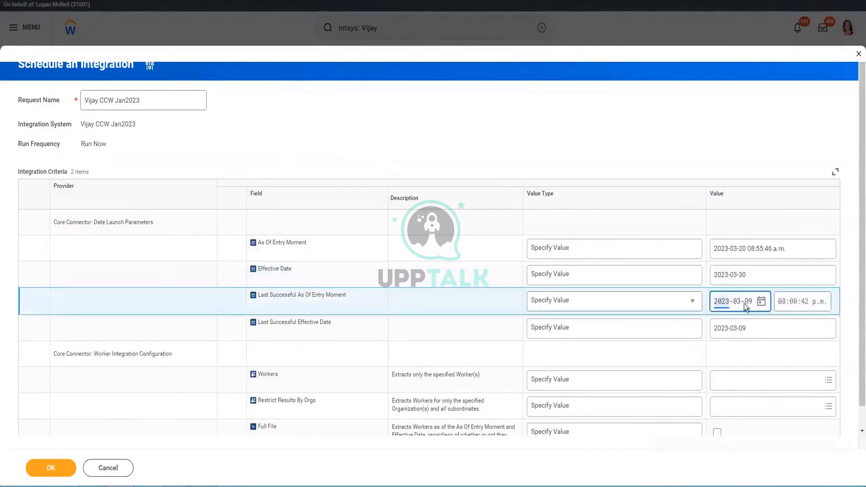
click(456, 213)
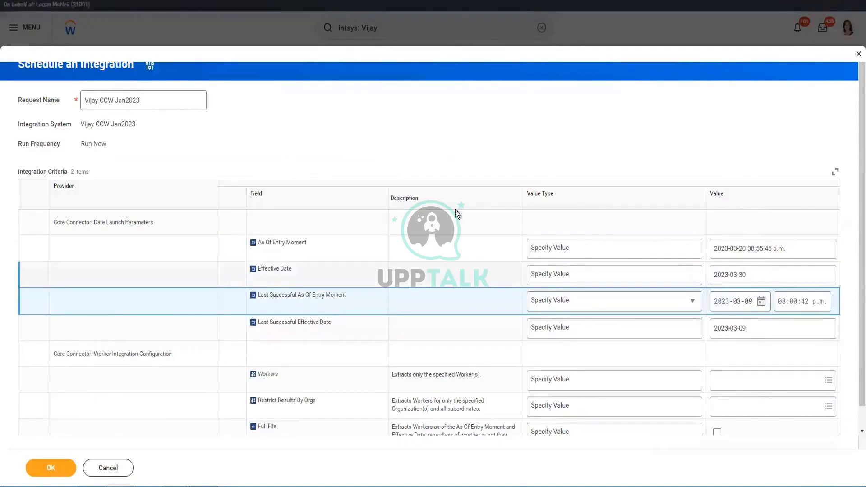
scroll(583, 454, down, 2)
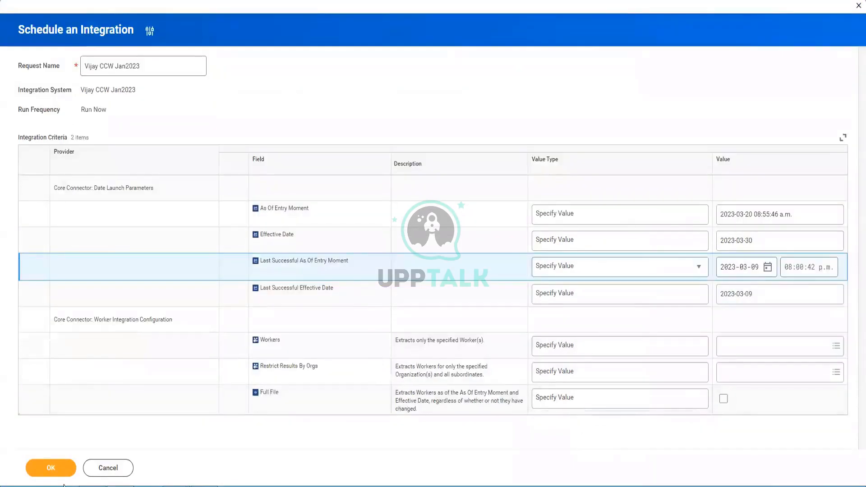
click(50, 468)
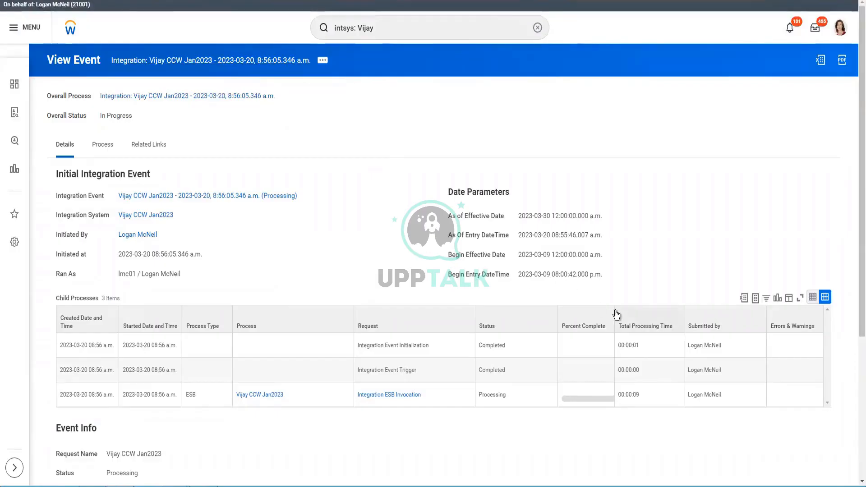
Widen the Percent Complete column on the integration's View Event page.
drag(614, 310, 171, 116)
drag(261, 69, 261, 63)
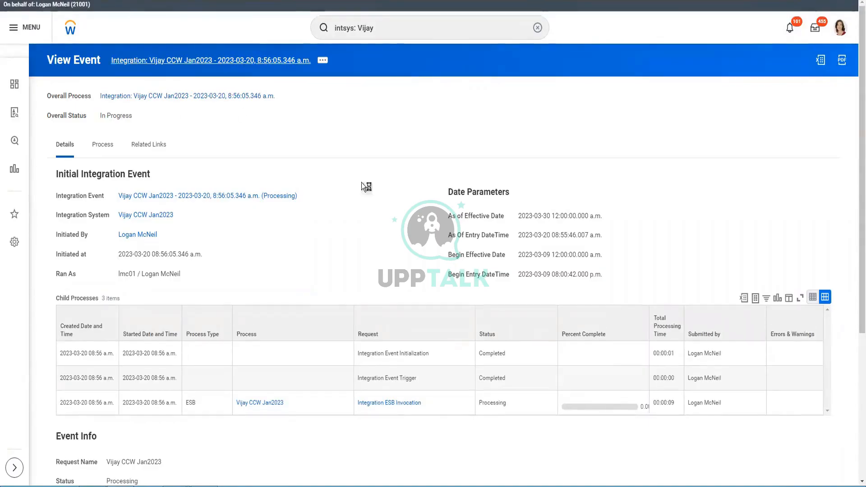
scroll(353, 232, down, 3)
scroll(353, 232, down, 1)
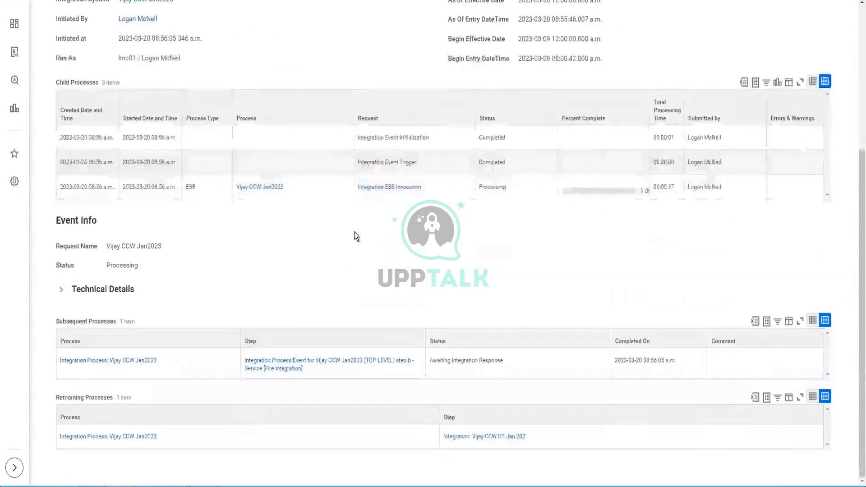
scroll(353, 232, up, 5)
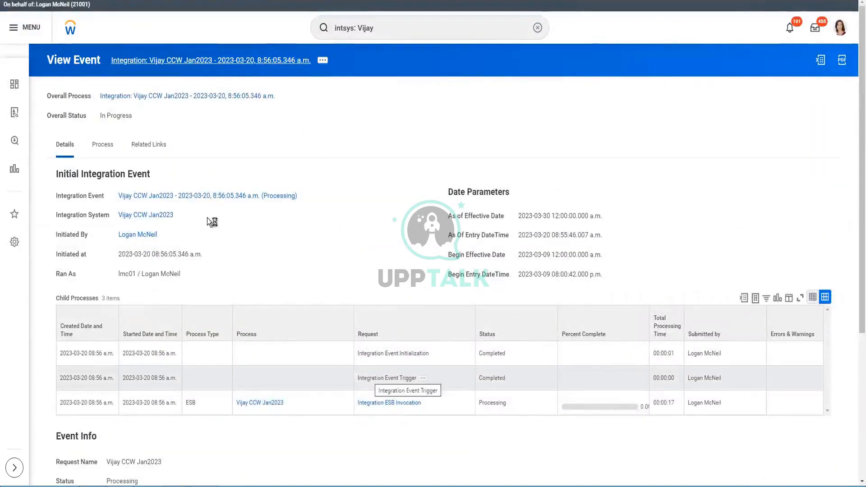
Close the extra browser tabs and reload to show Vijay CCW Jan2023's background process details.
right_click(233, 199)
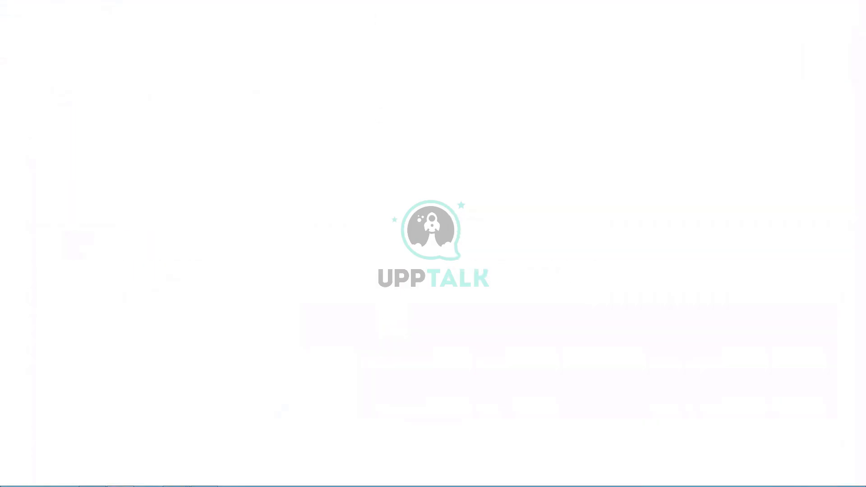
right_click(351, 1)
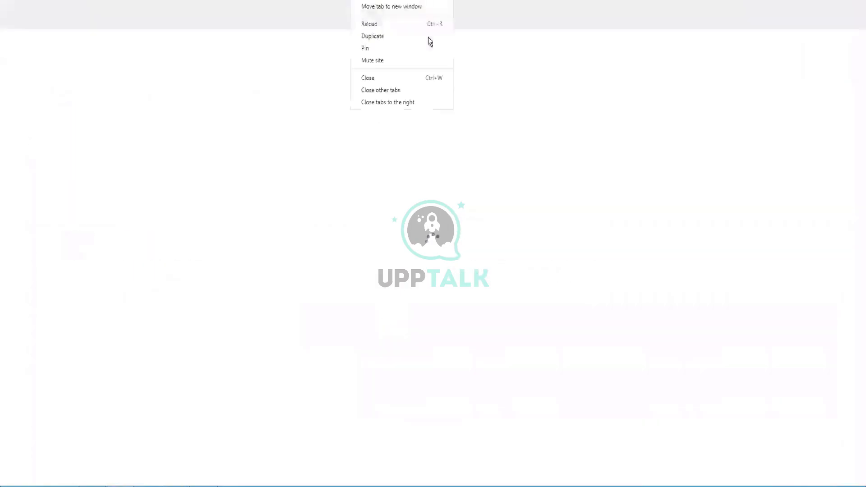
click(429, 101)
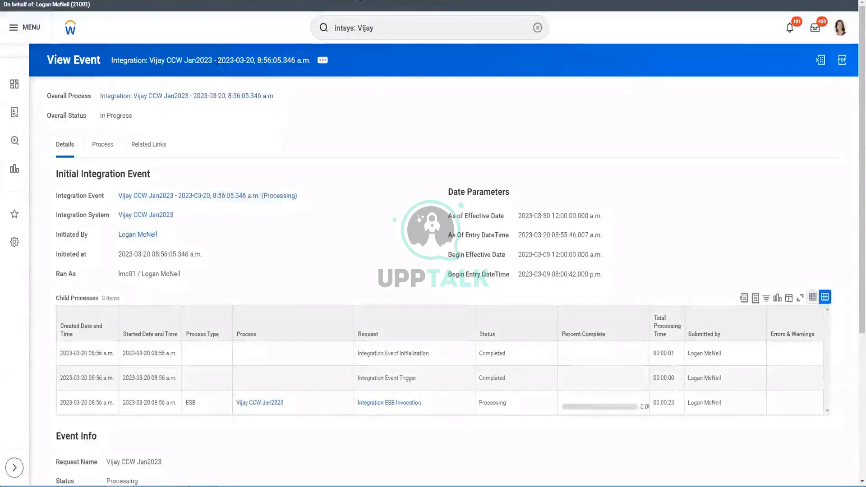
key(F5)
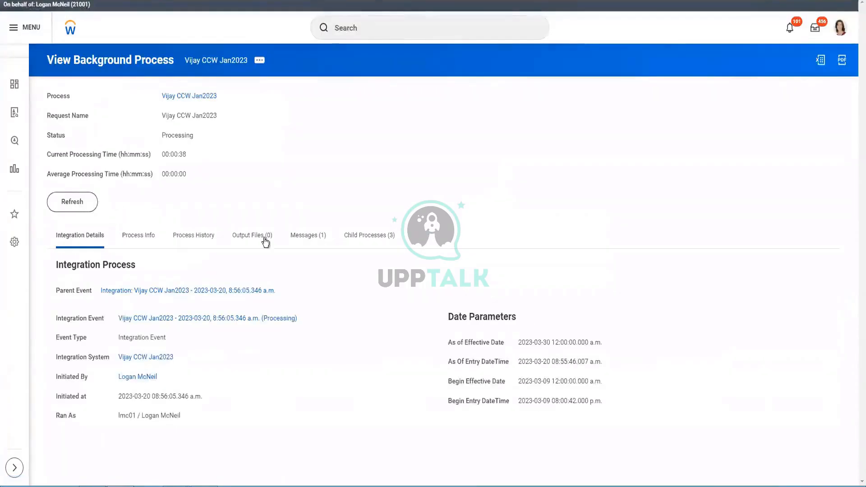
Refresh Vijay CCW Jan2023 until Completed, then check its output files, selecting the output.xml entry.
scroll(264, 239, down, 5)
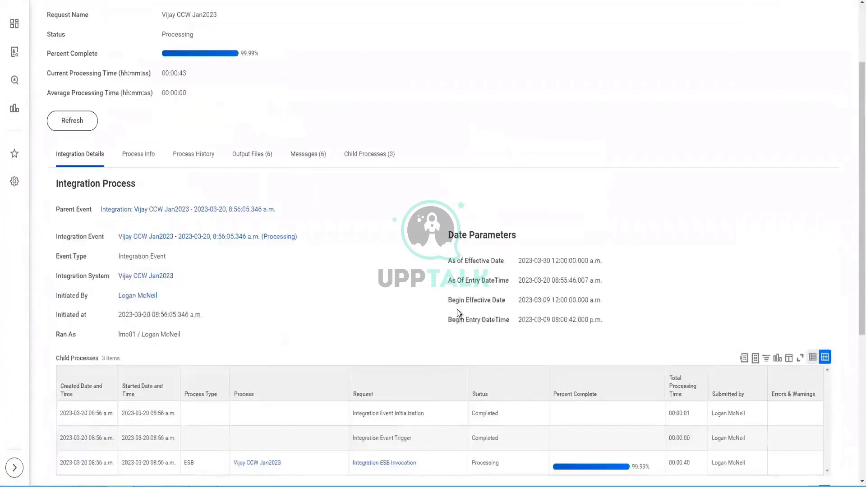
scroll(457, 311, down, 2)
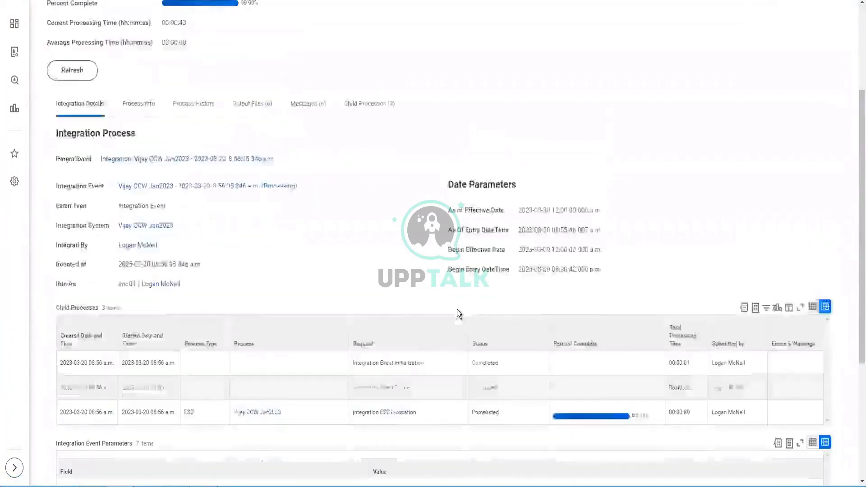
scroll(362, 368, down, 3)
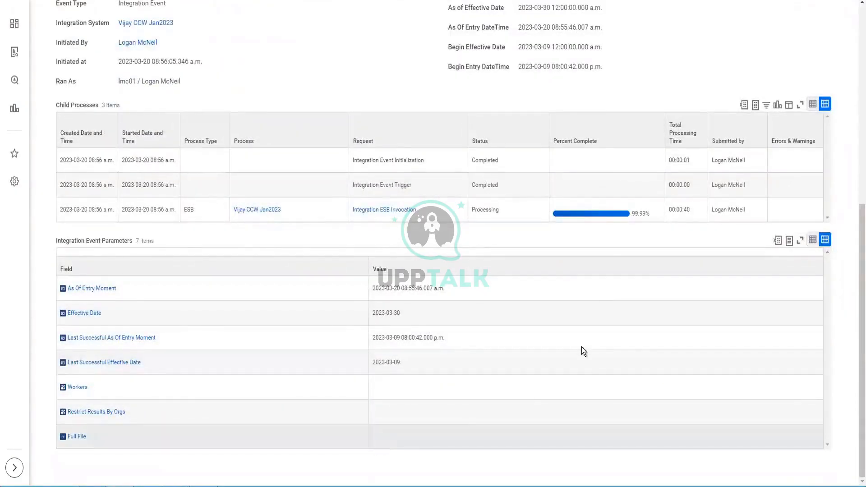
scroll(581, 340, up, 4)
click(66, 72)
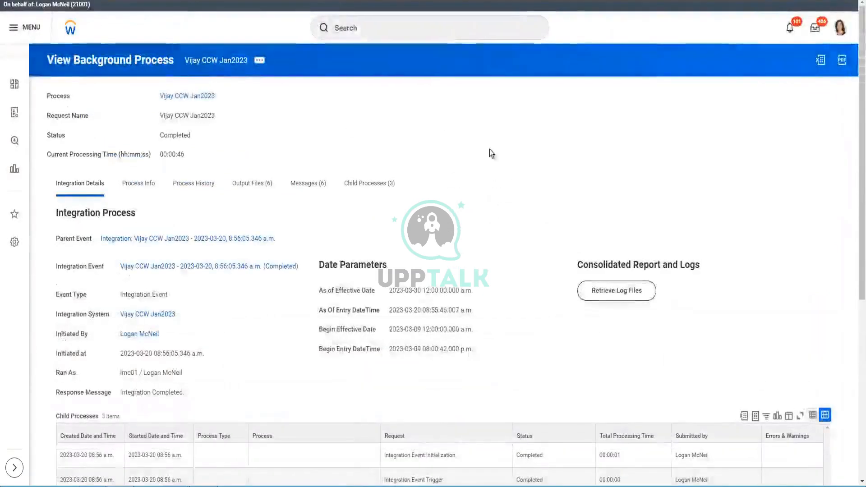
scroll(365, 190, down, 1)
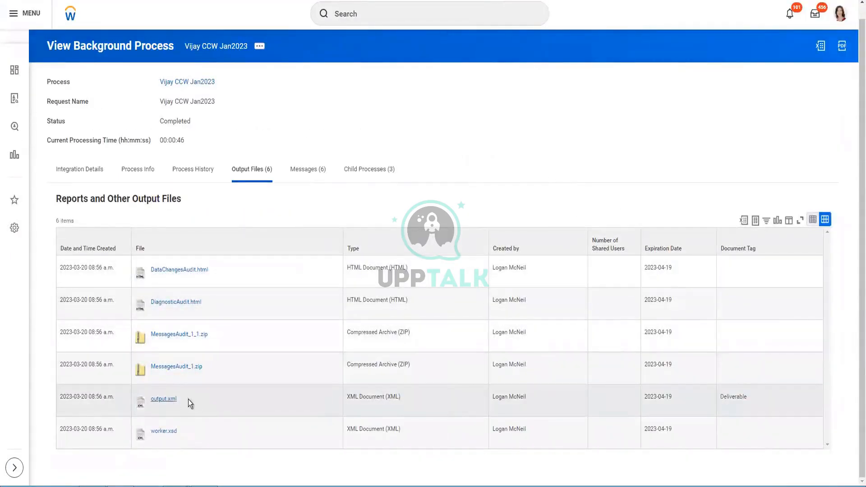
drag(140, 398, 178, 399)
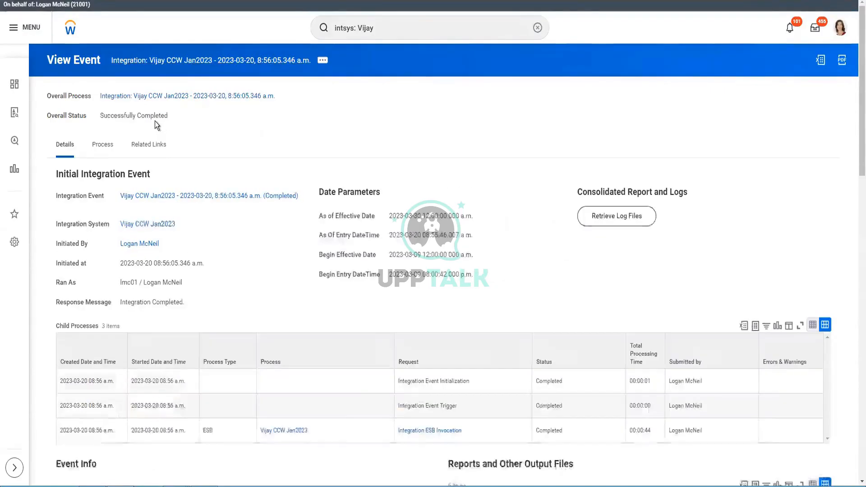
Download VijayCCWOutJAn2023_20-Mar-2023_2.csv from Event Document(s) and open it.
scroll(350, 137, down, 3)
scroll(351, 142, down, 7)
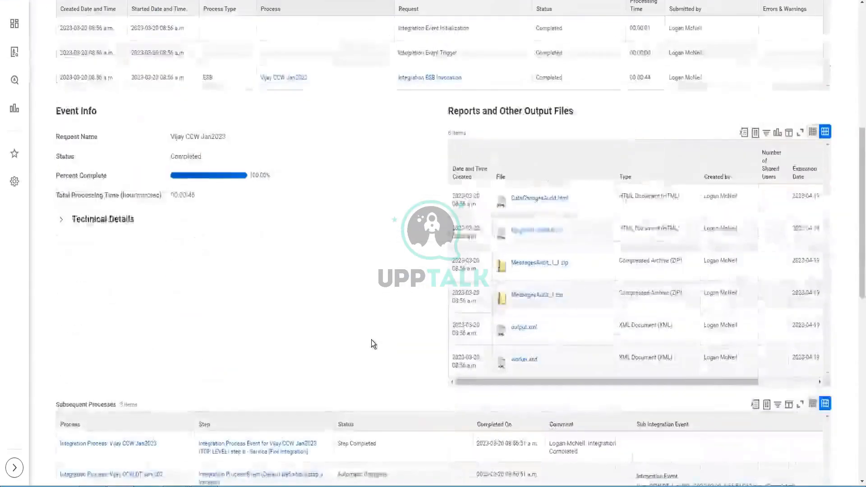
scroll(360, 293, down, 7)
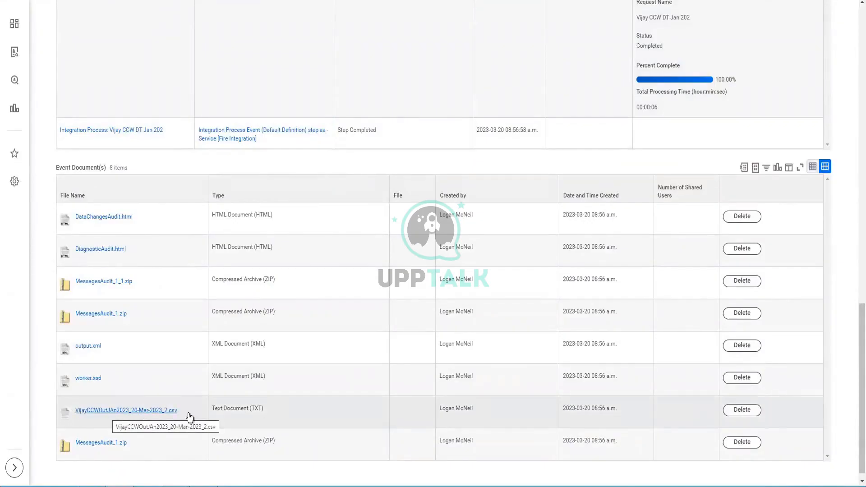
scroll(631, 104, up, 3)
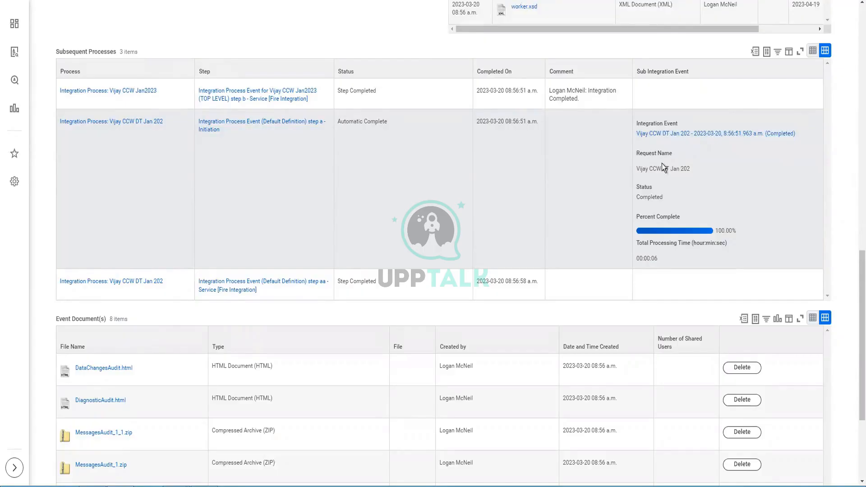
scroll(494, 312, down, 4)
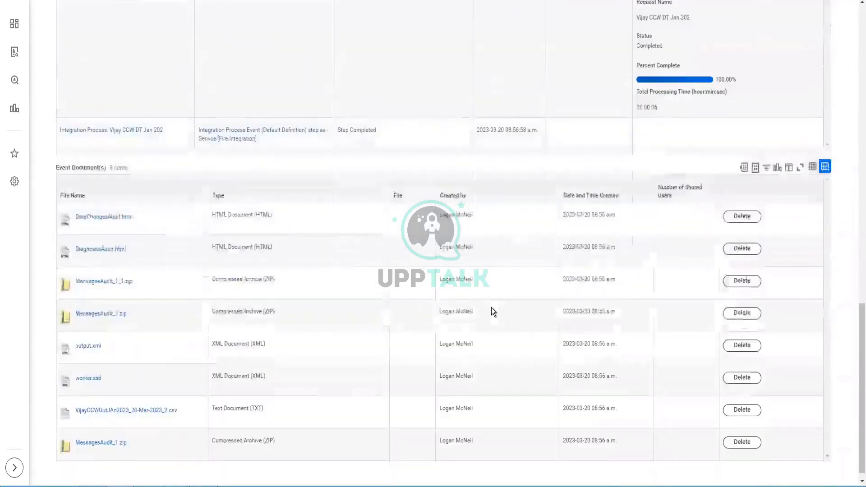
click(158, 399)
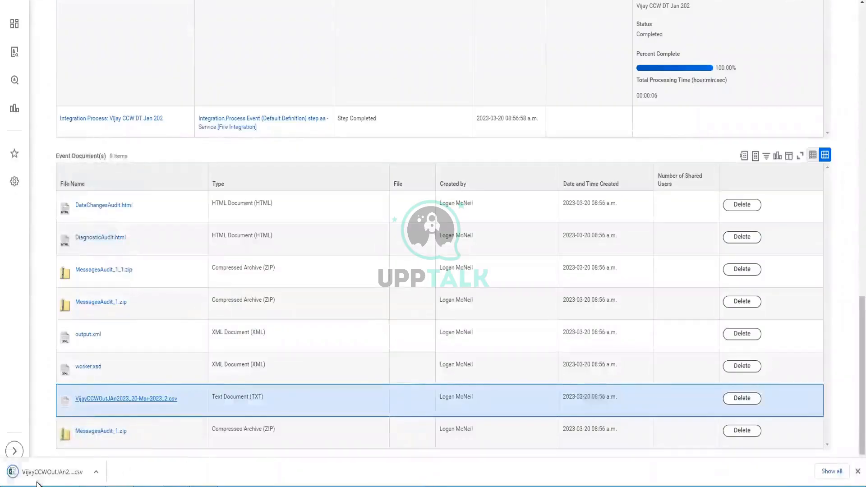
click(45, 472)
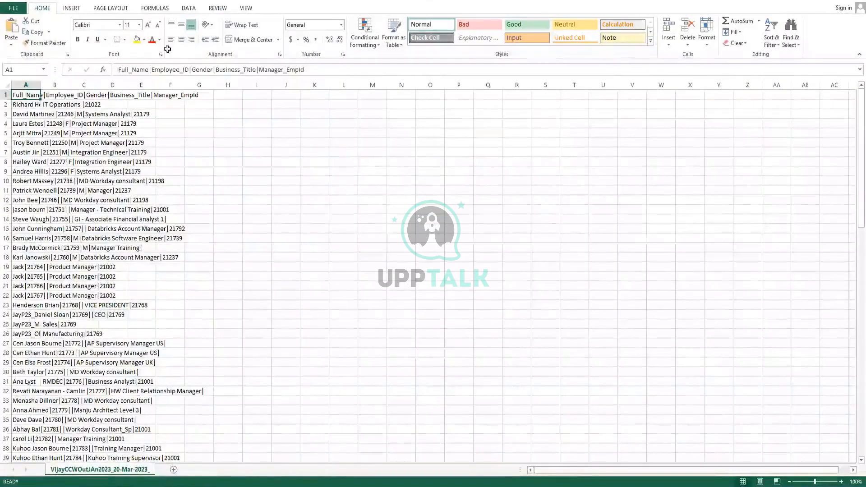
Start a Data > From Text import of VijayCCWOutJAn2023_20-Mar-2023_2.csv from Downloads.
click(188, 8)
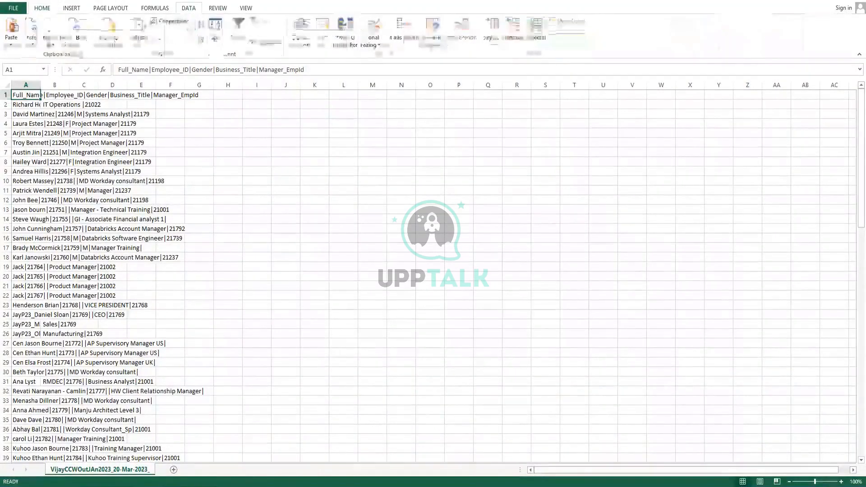
click(49, 31)
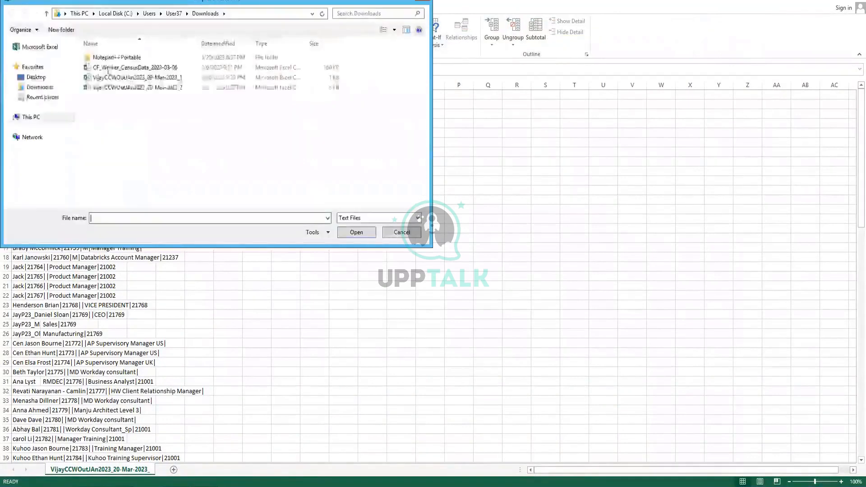
click(40, 87)
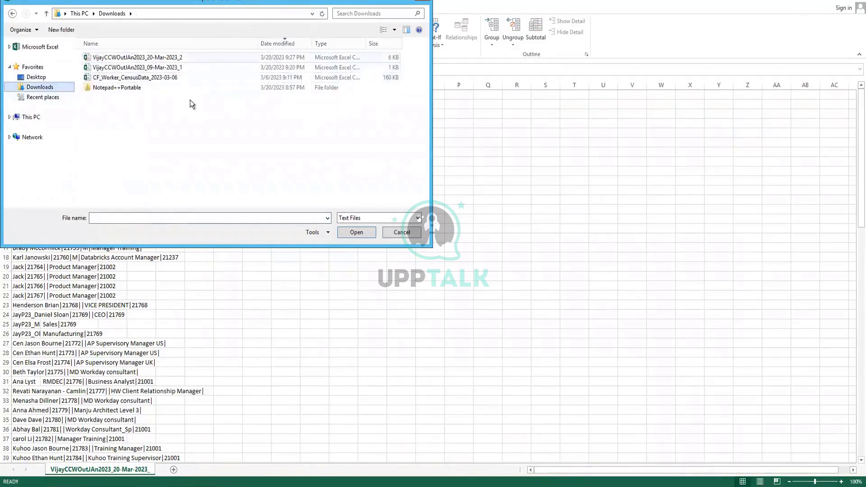
click(137, 58)
click(356, 232)
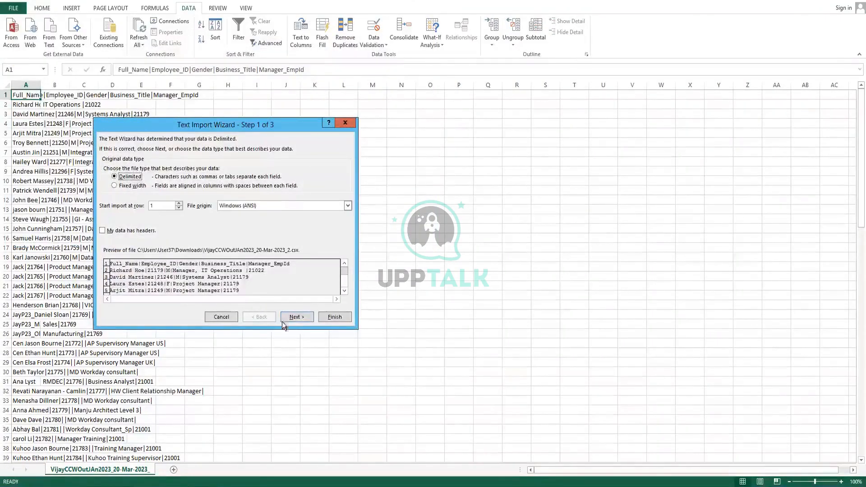
Split the data on the '|' delimiter into a new worksheet and compare it with the raw CSV sheet.
click(297, 318)
click(138, 204)
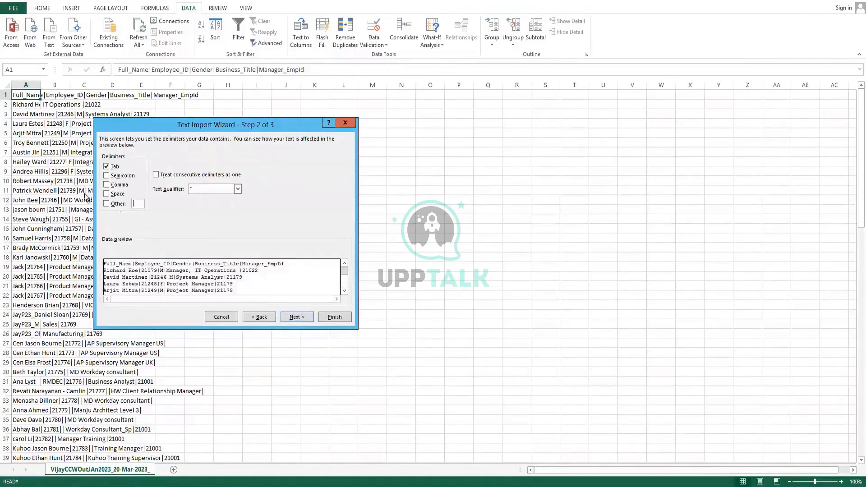
text(|)
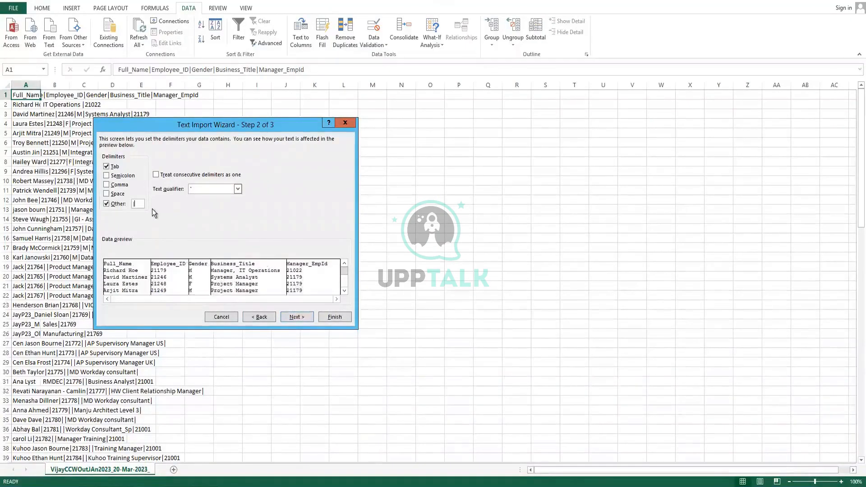
click(334, 317)
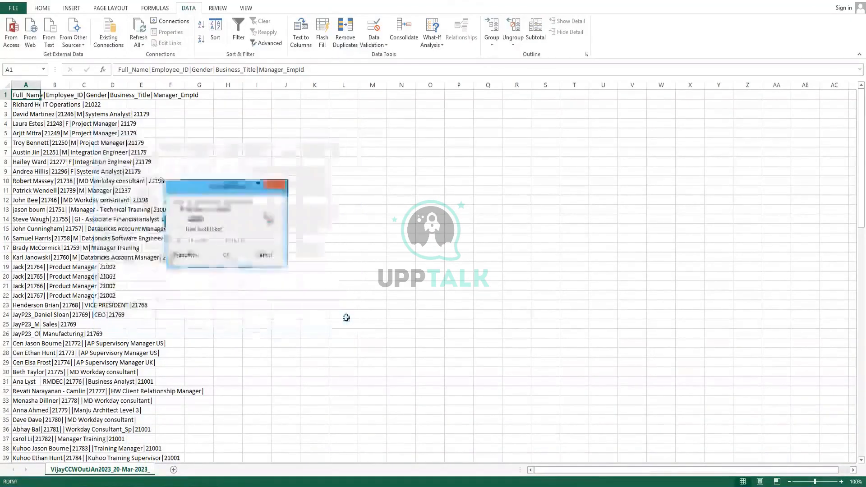
click(206, 229)
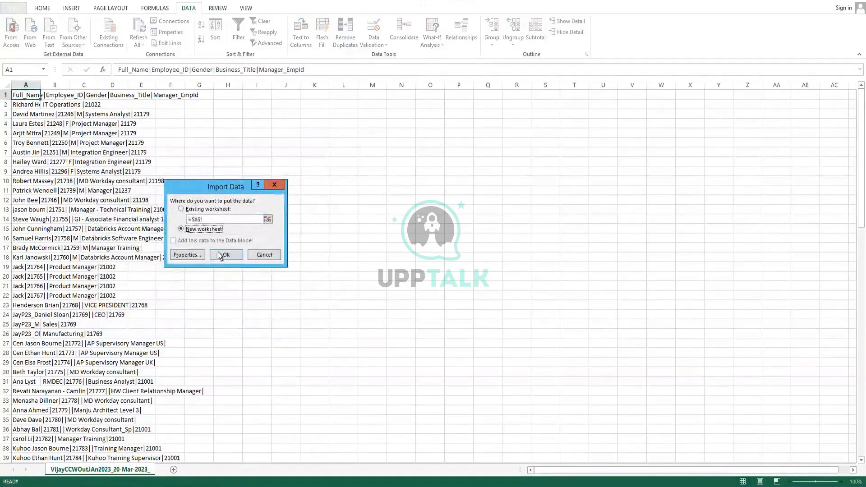
click(225, 254)
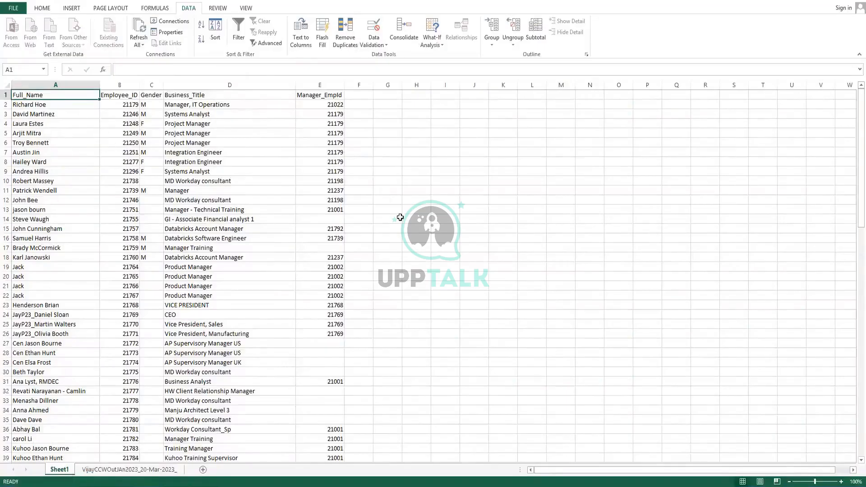
click(124, 469)
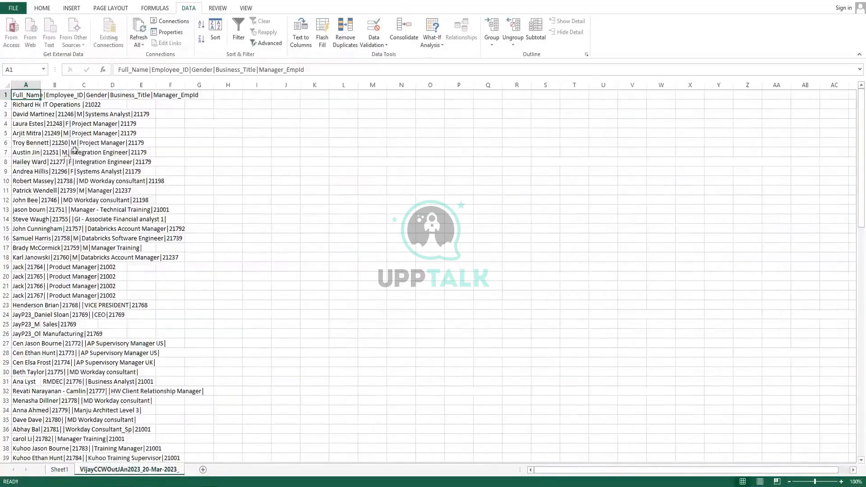
click(59, 472)
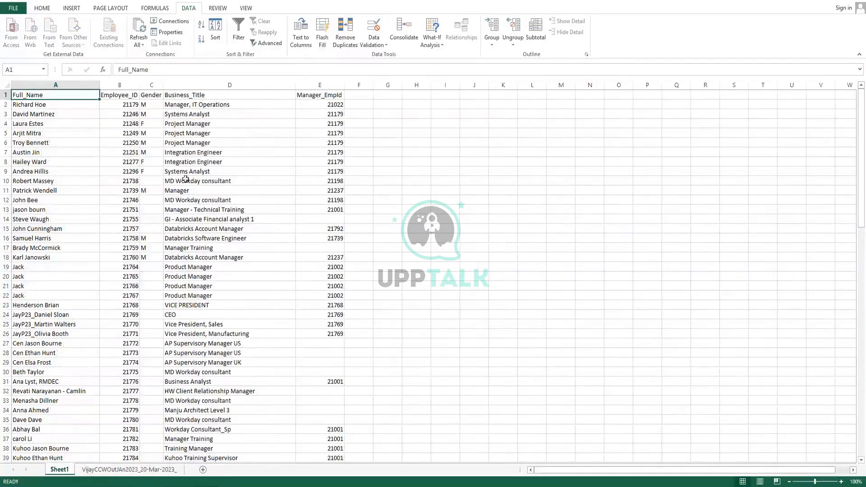